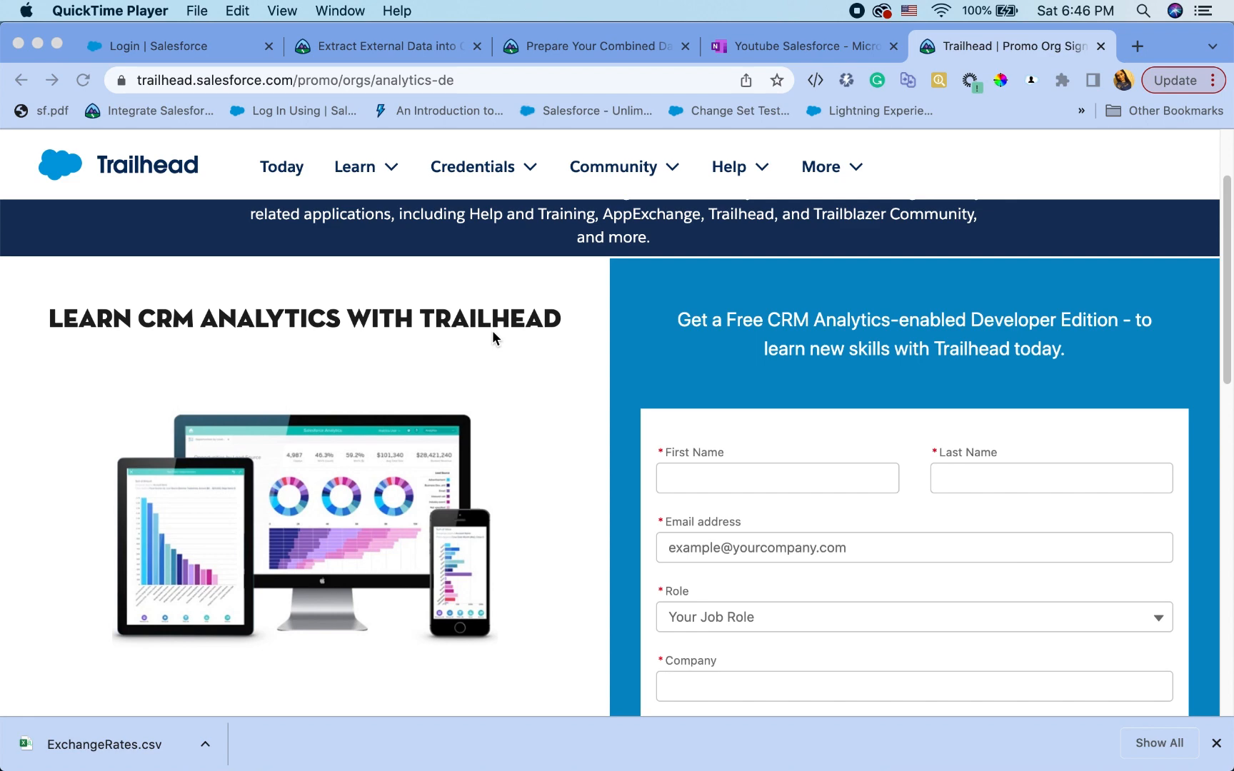
# - Open the Company Information page in the org's Setup and view its permission set licenses
pyautogui.hotkey('ctrl', 'Right')
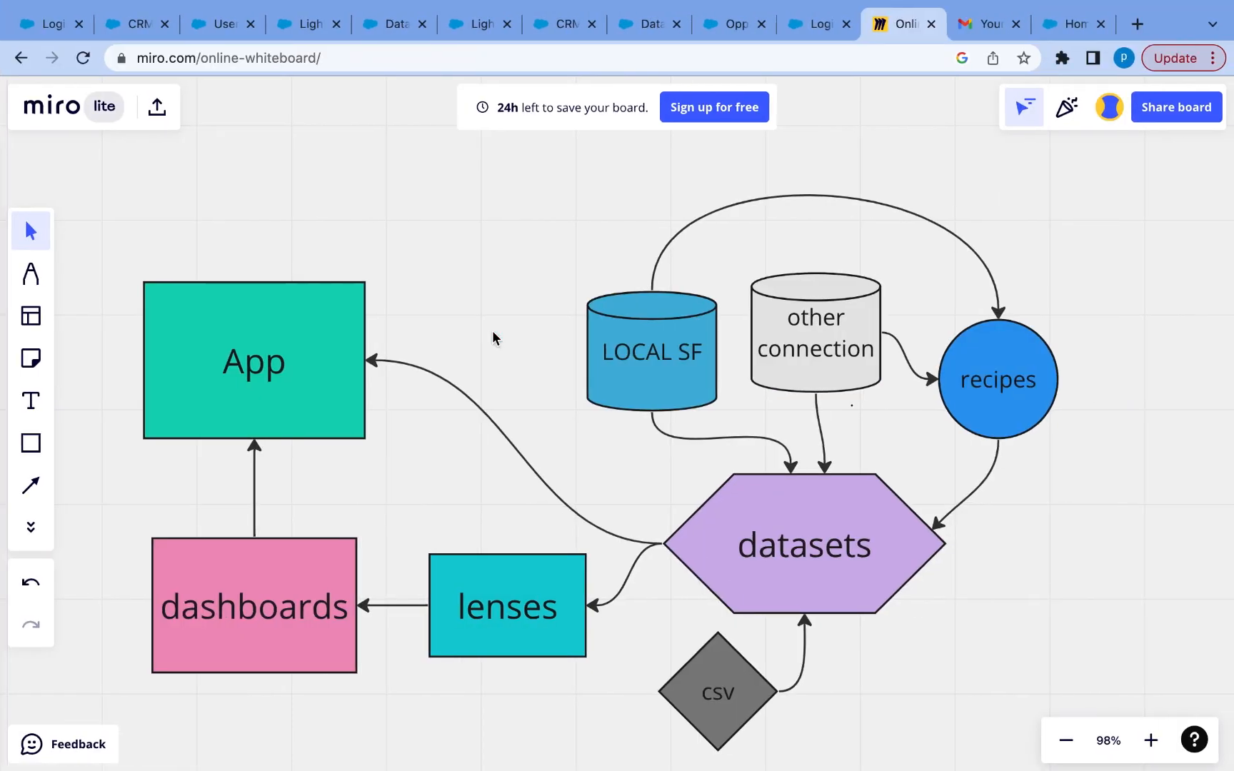
pyautogui.click(135, 31)
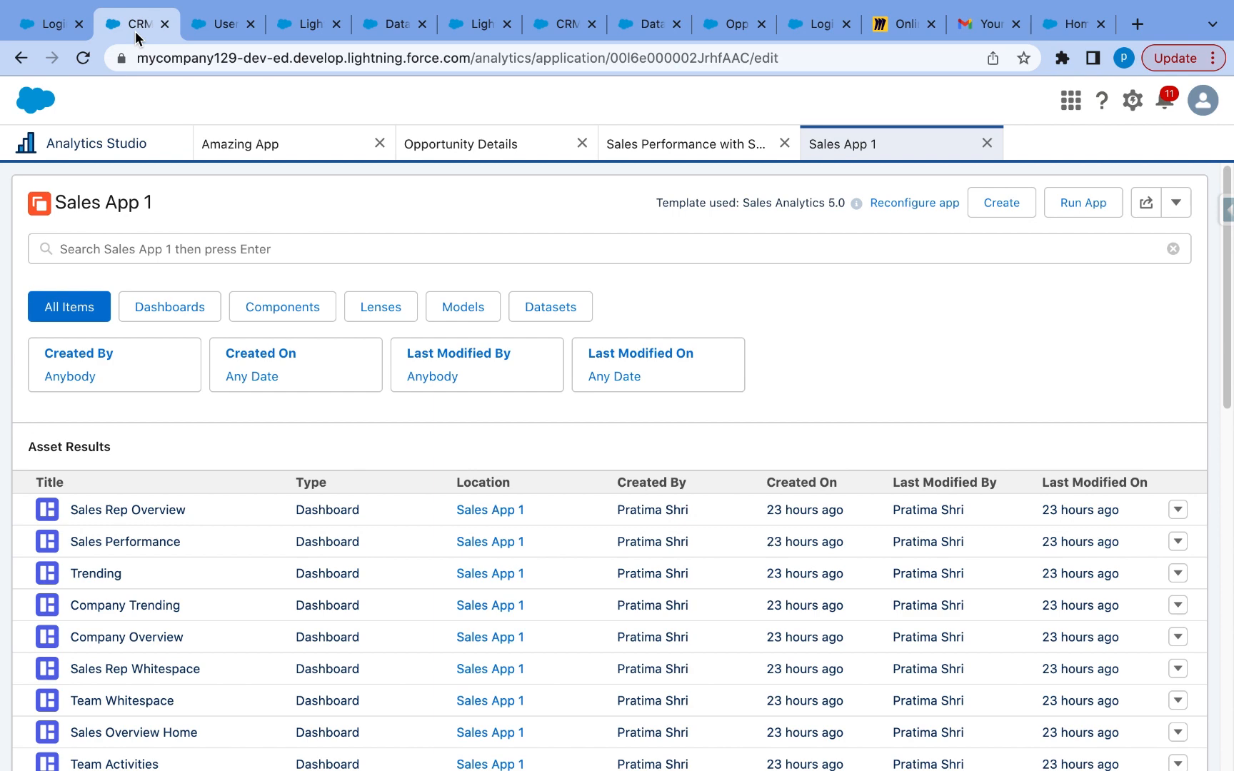
pyautogui.click(214, 25)
pyautogui.moveTo(392, 334)
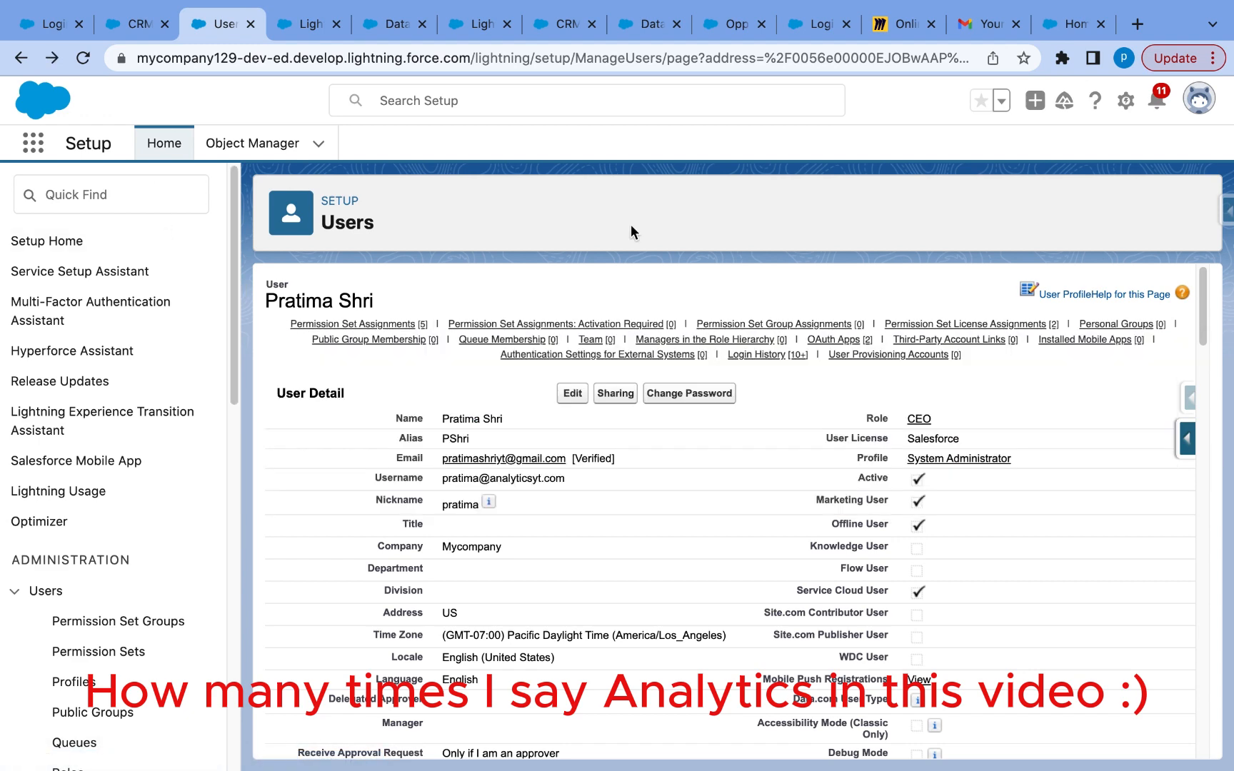
pyautogui.click(100, 204)
pyautogui.write('comp')
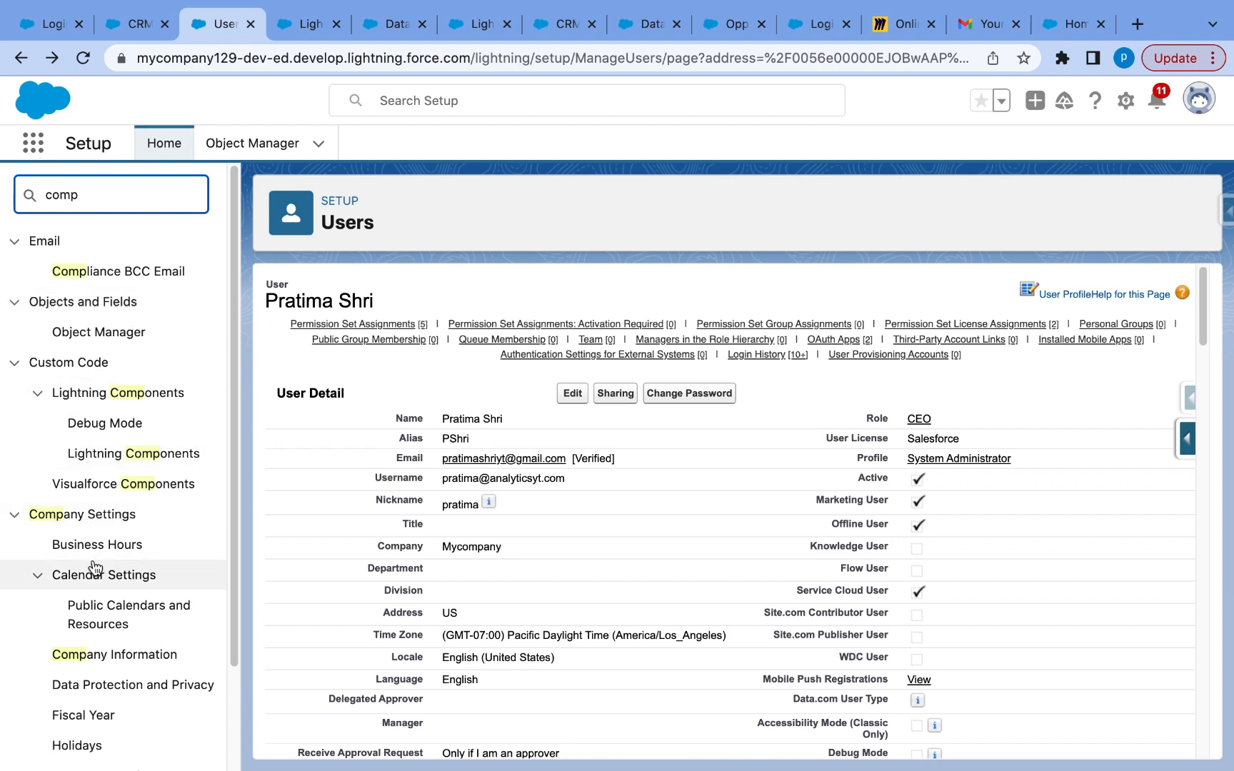
pyautogui.click(103, 665)
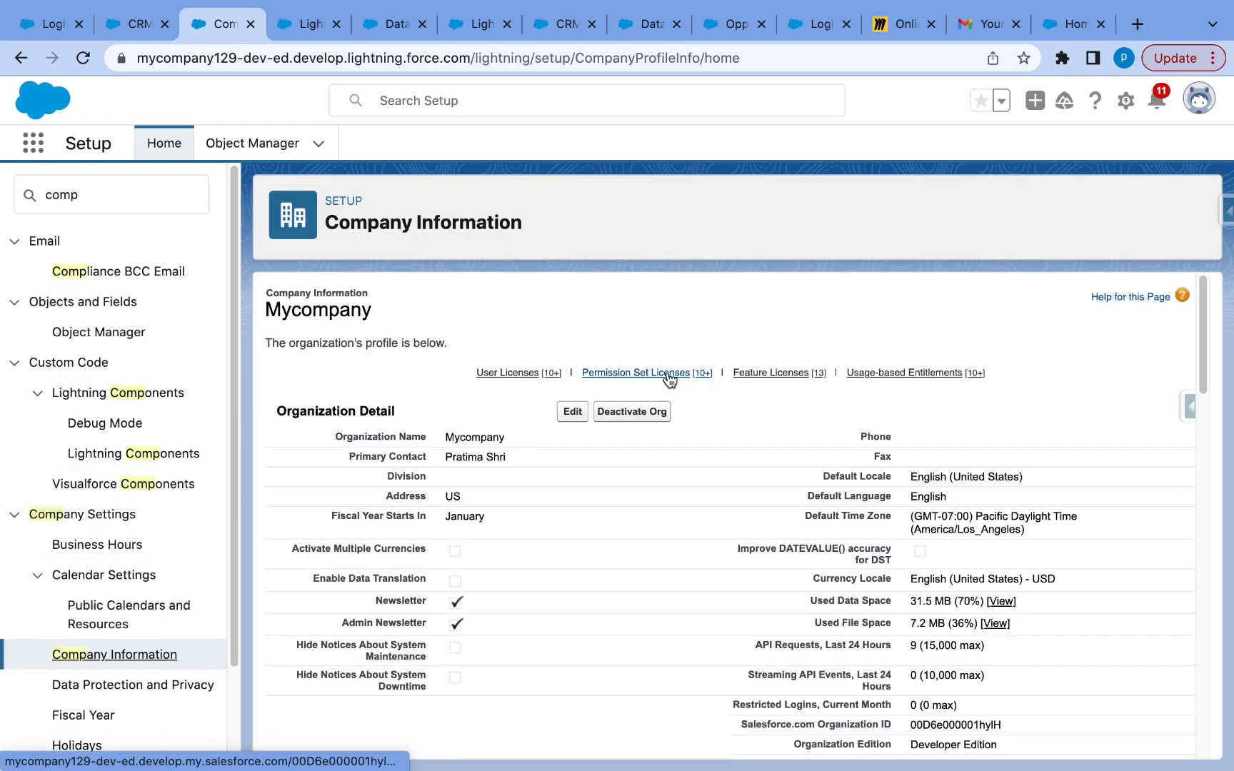
pyautogui.moveTo(672, 383)
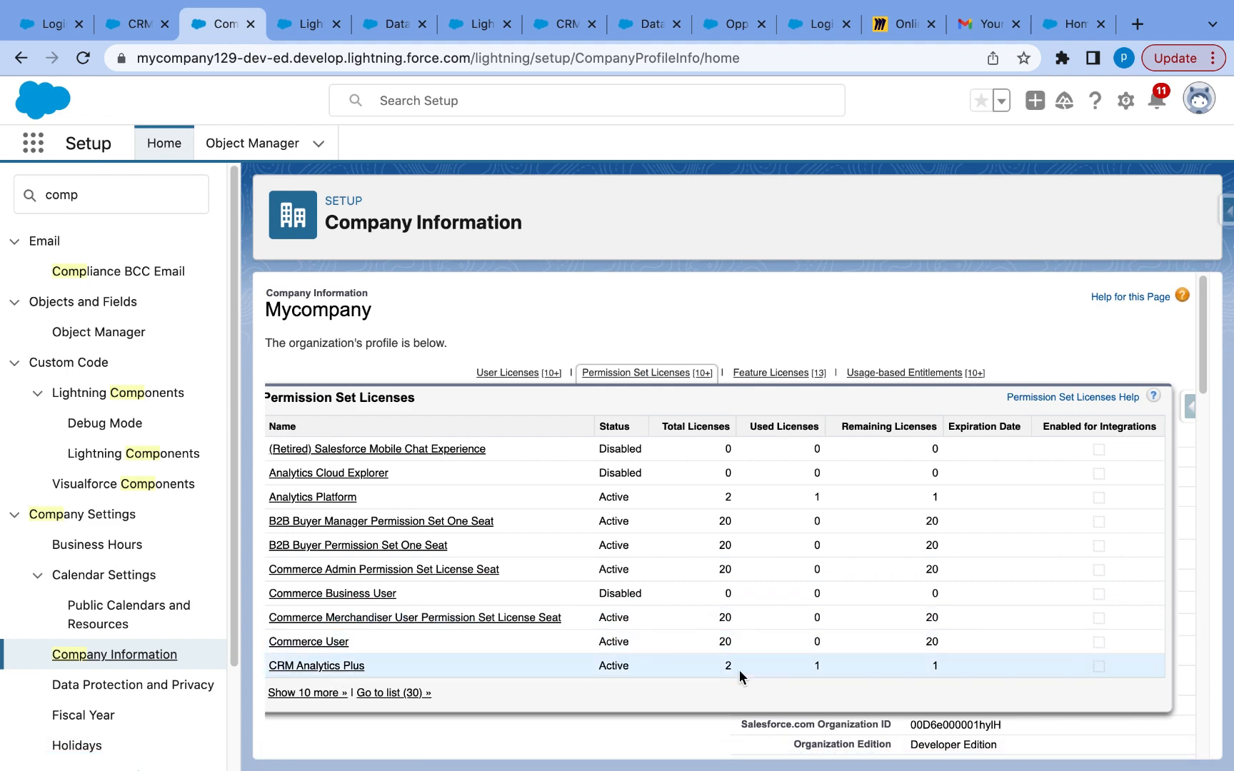
# - Find the Analytics Getting Started page in Setup and enable CRM Analytics
pyautogui.doubleClick(88, 202)
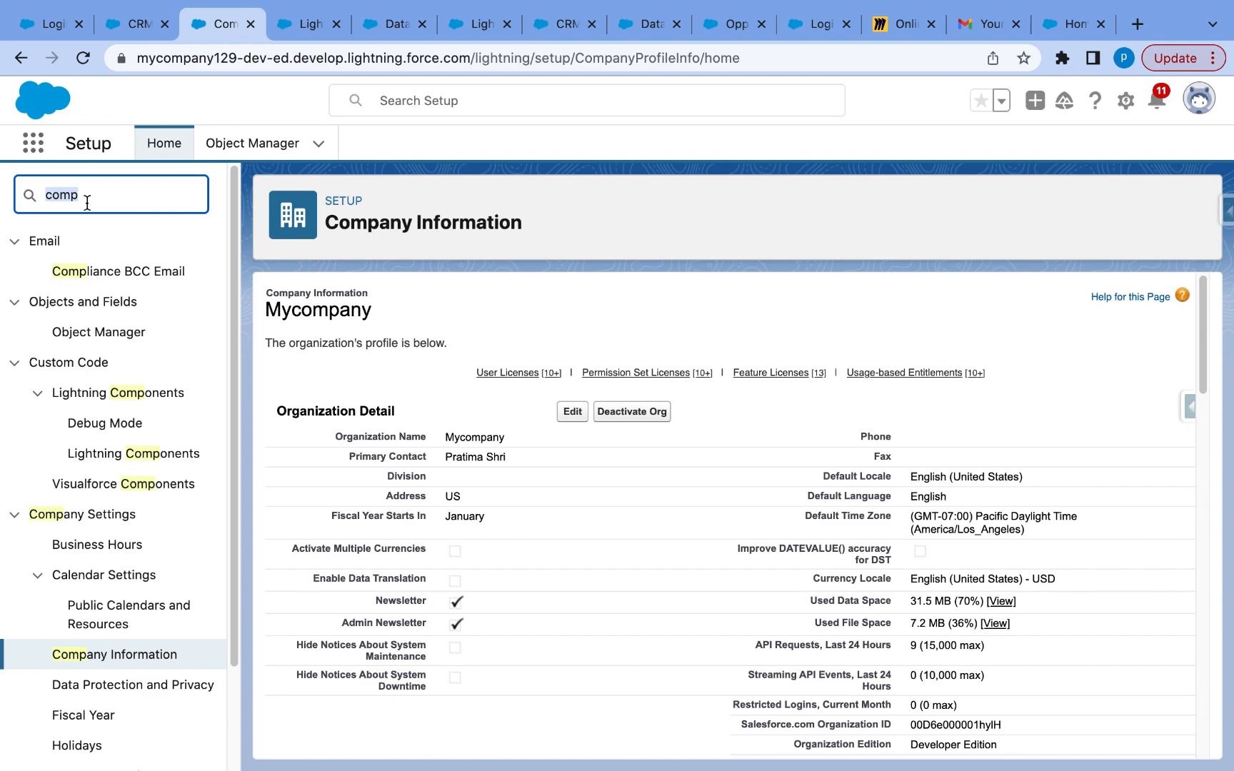
pyautogui.write('anal')
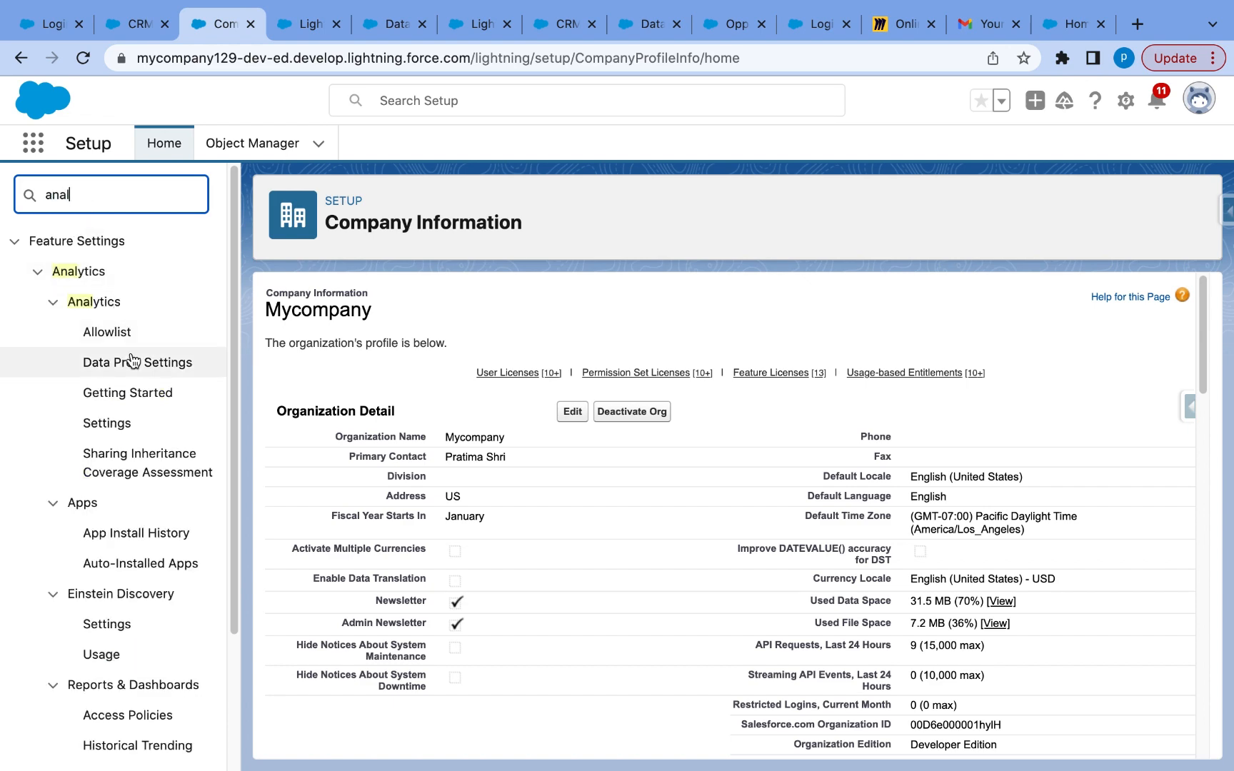
pyautogui.click(123, 394)
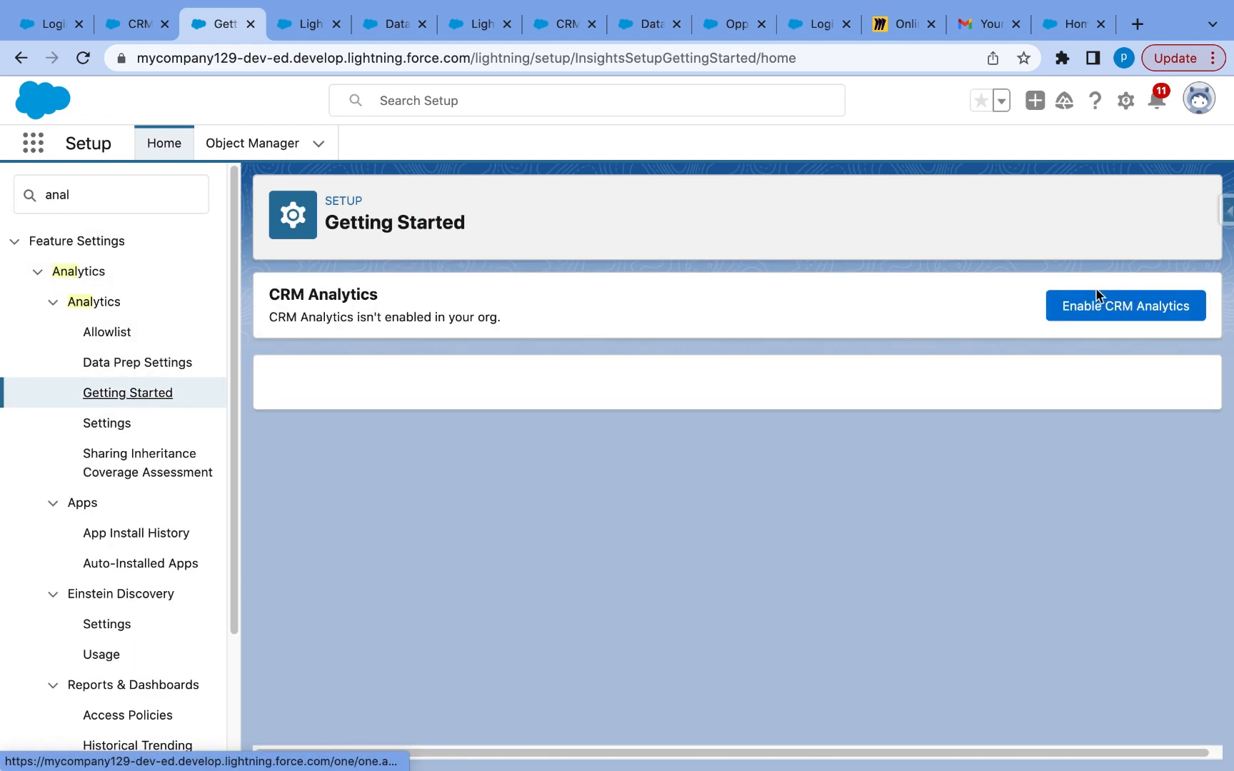
pyautogui.click(1143, 307)
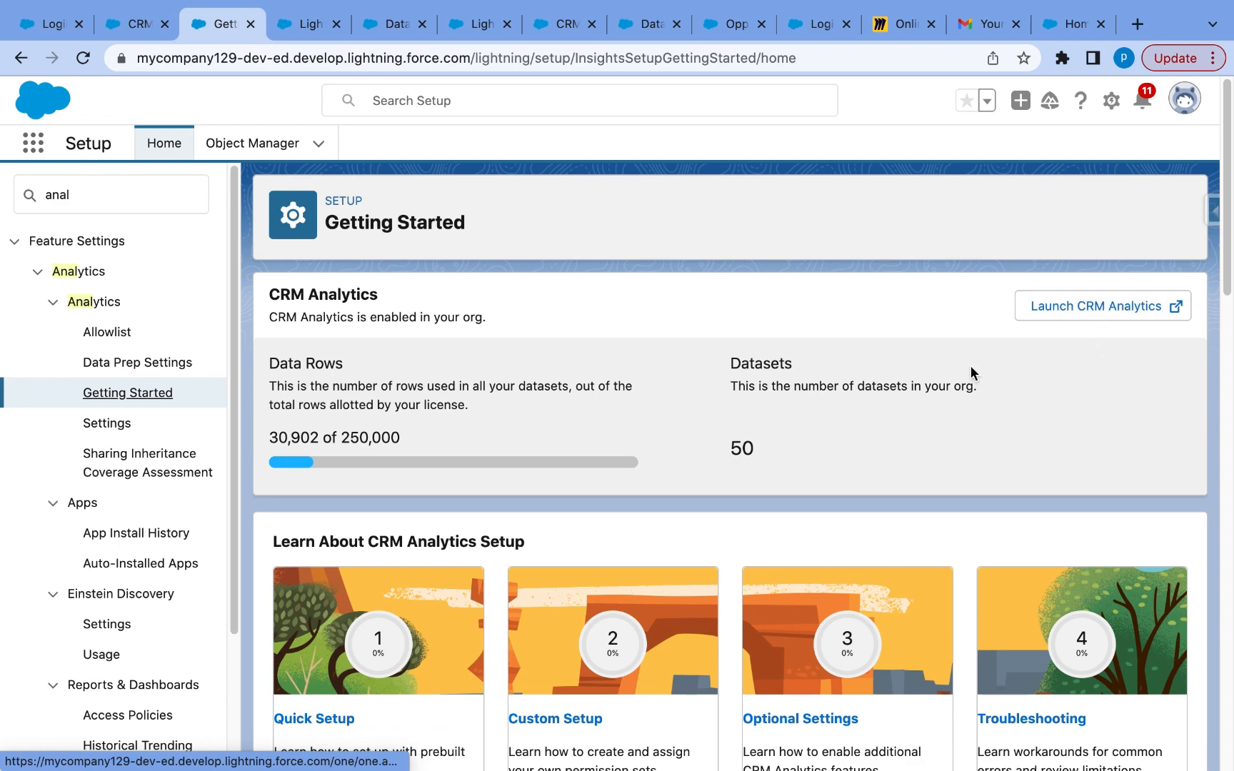
# - Look over the CRM Analytics setup guides, open the Analytics Settings page and search it for "shari"
pyautogui.scroll(-6, 1125, 382)
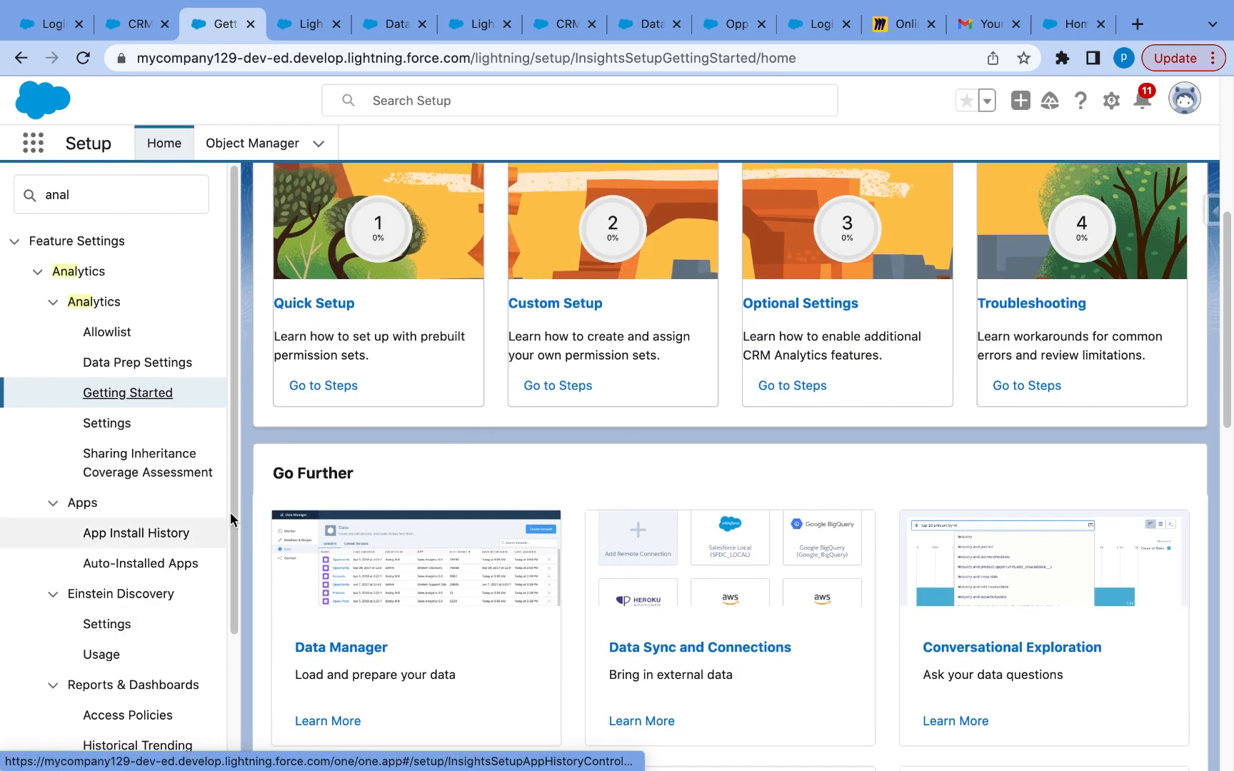
pyautogui.click(107, 424)
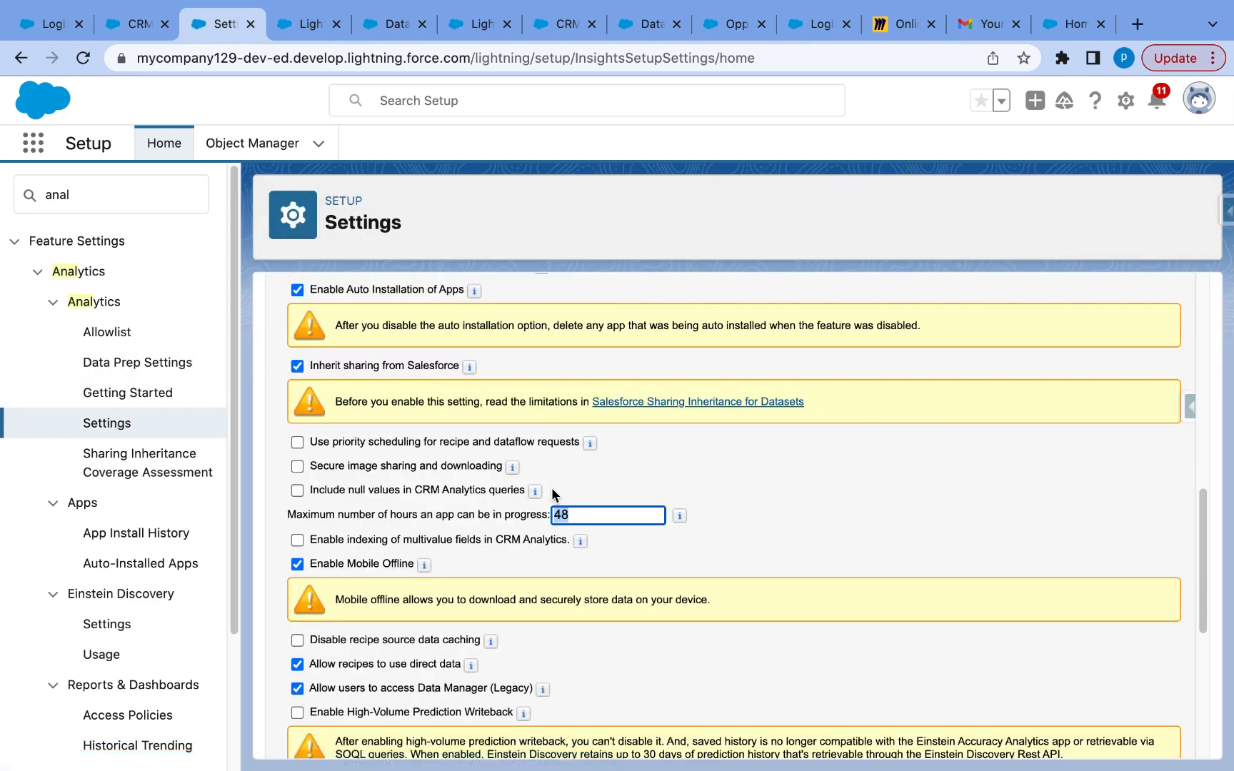
pyautogui.press('super+f')
pyautogui.write('shari')
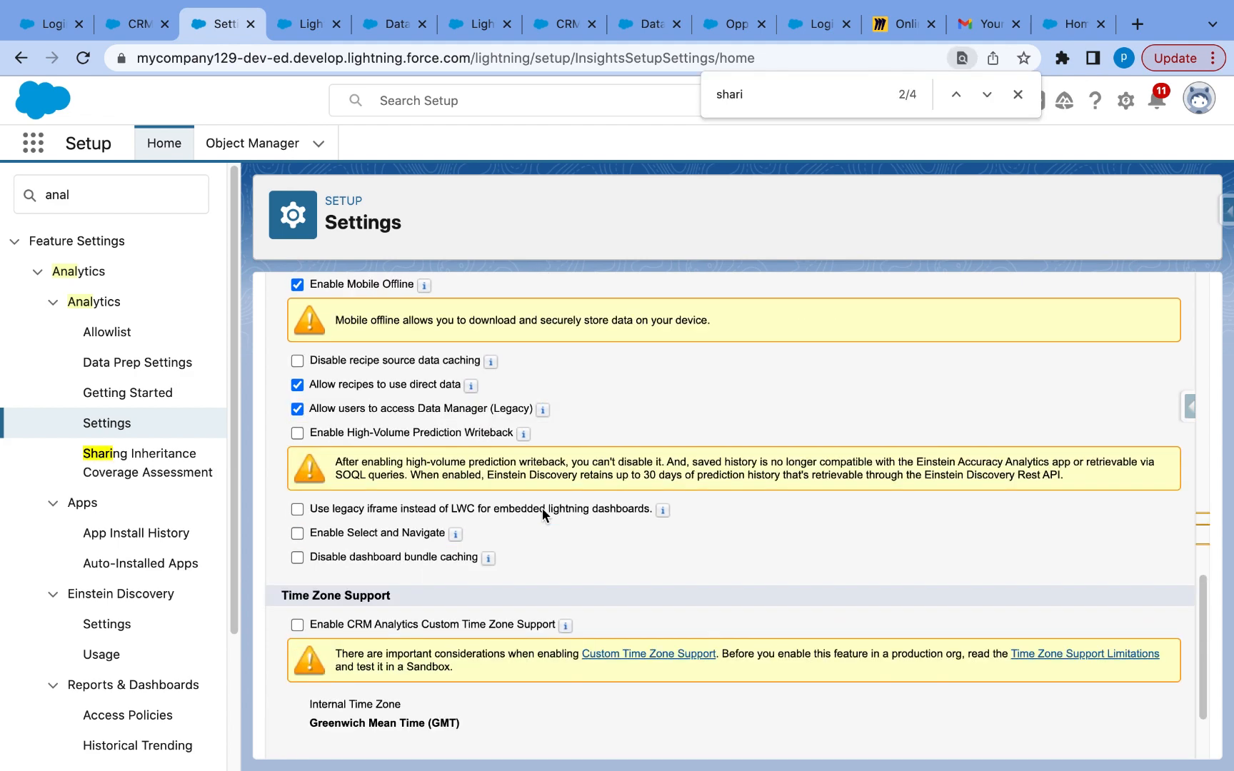
# - Launch Analytics Studio from Setup, then switch to the Miro board with the datasets and app diagram
pyautogui.click(34, 146)
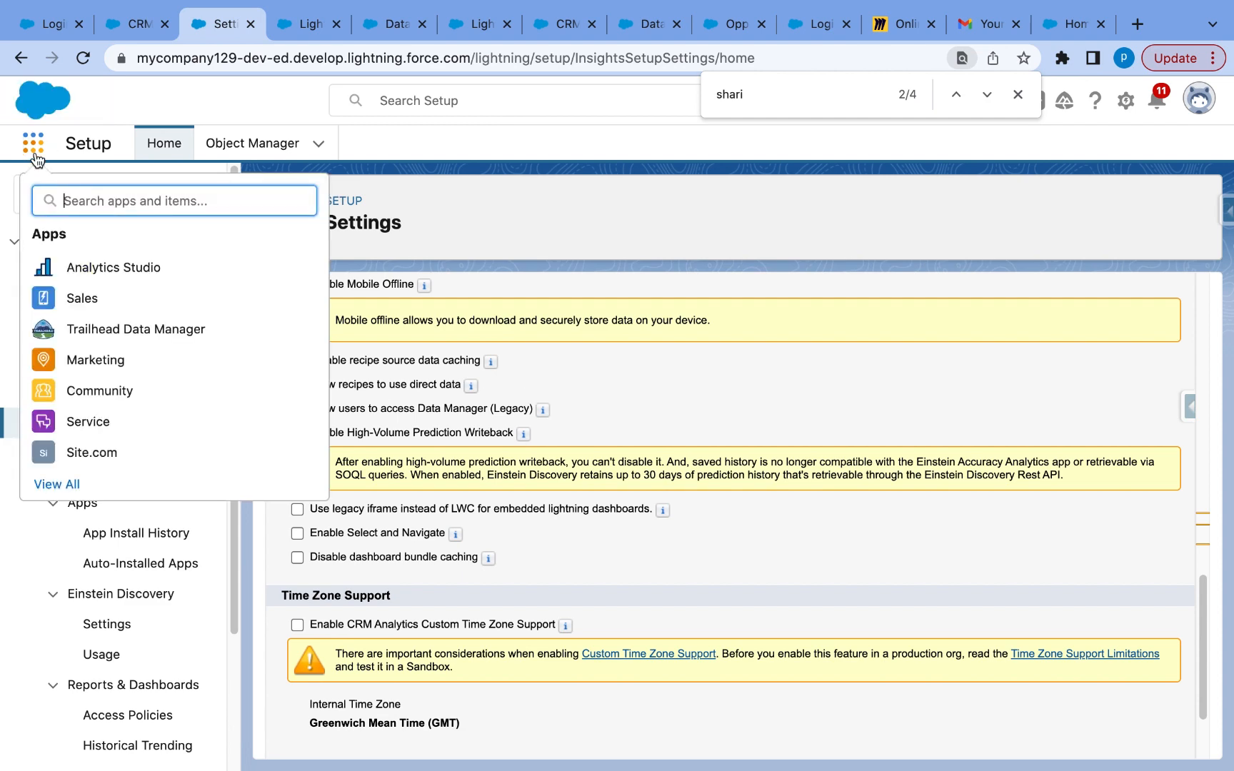
pyautogui.click(129, 270)
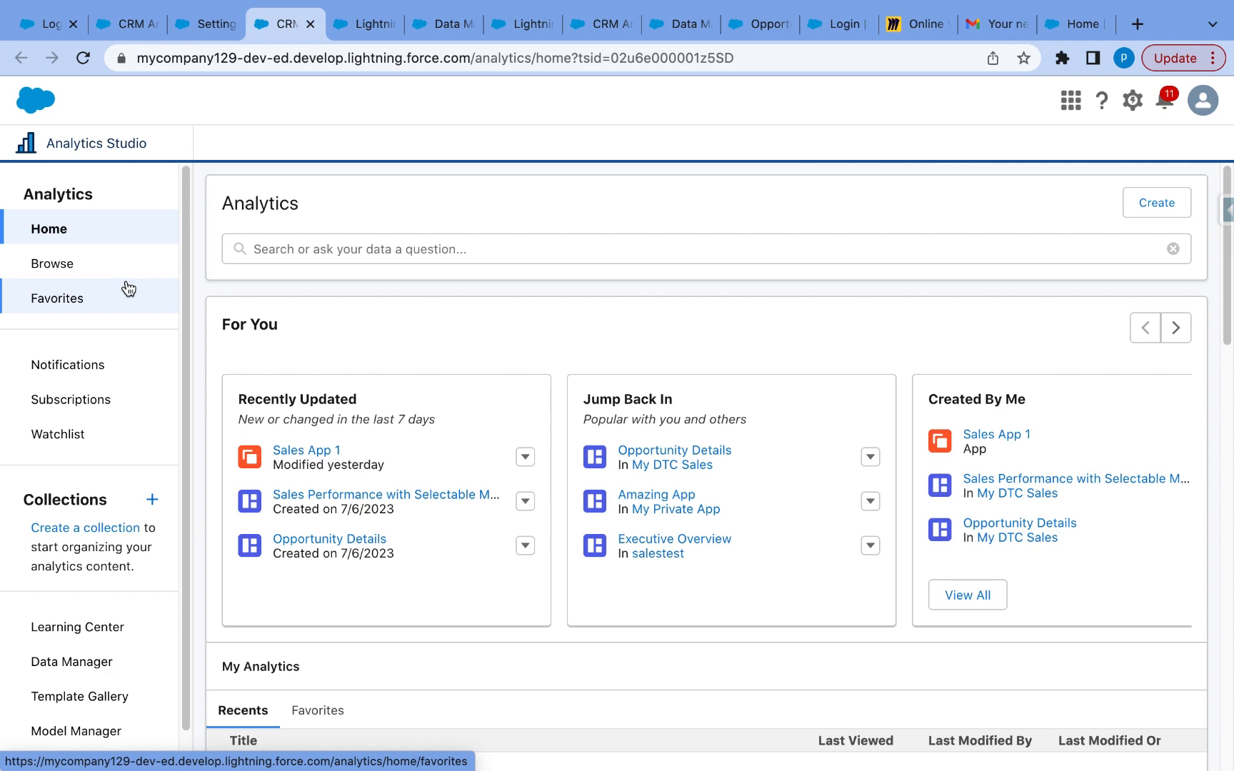
pyautogui.click(902, 30)
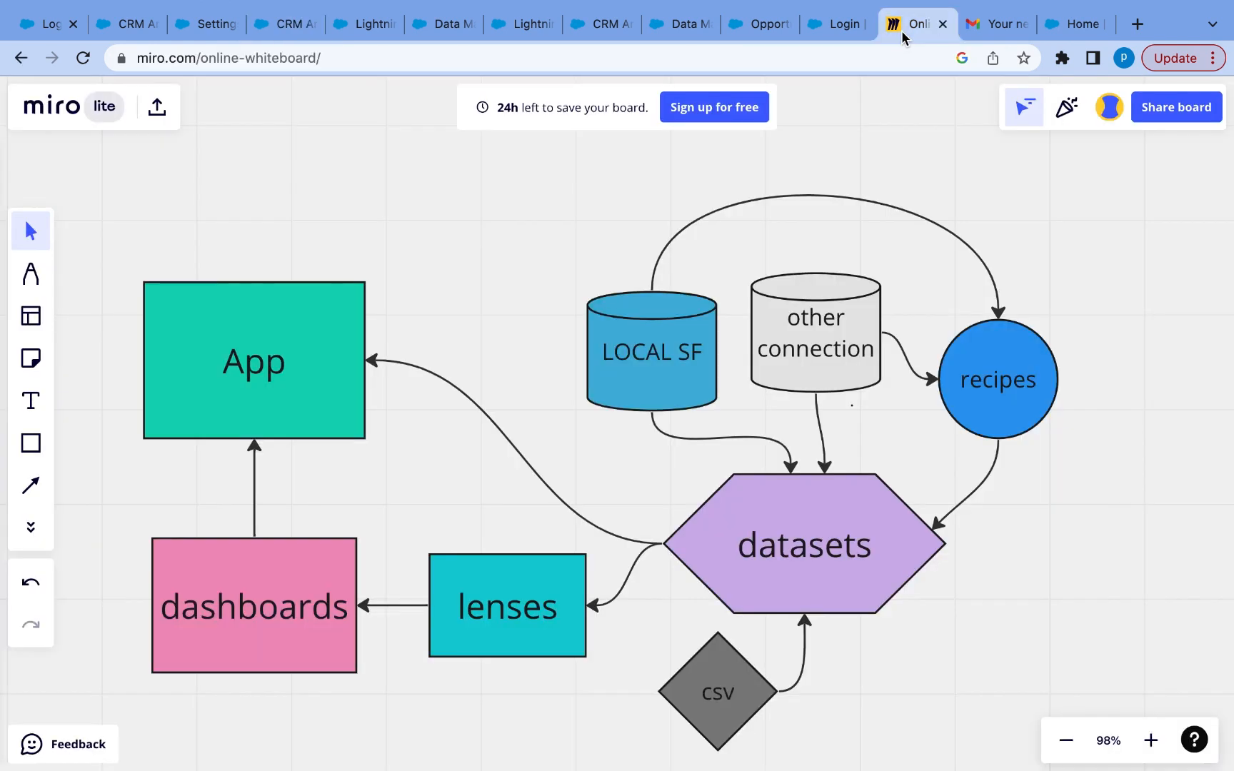
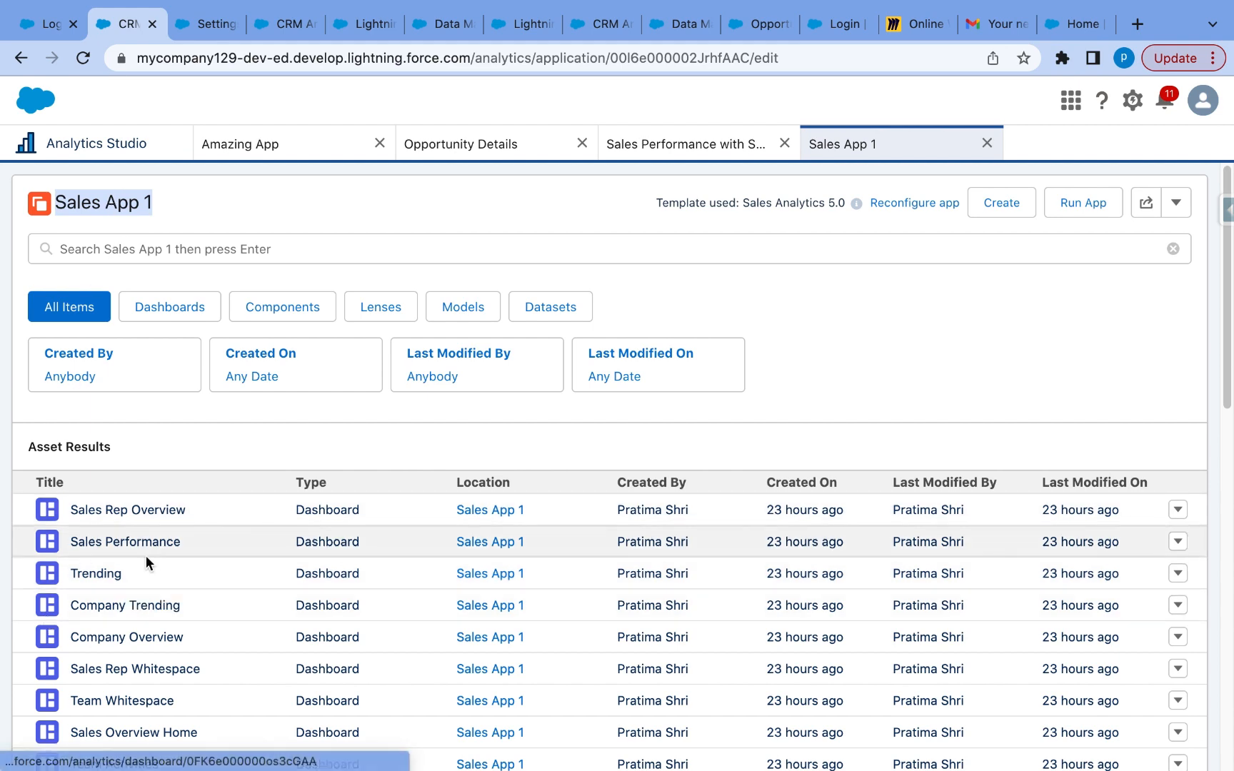
# - Review the dashboards, datasets and lenses contained in Sales App 1
pyautogui.scroll(-4, 145, 555)
pyautogui.scroll(-9, 146, 564)
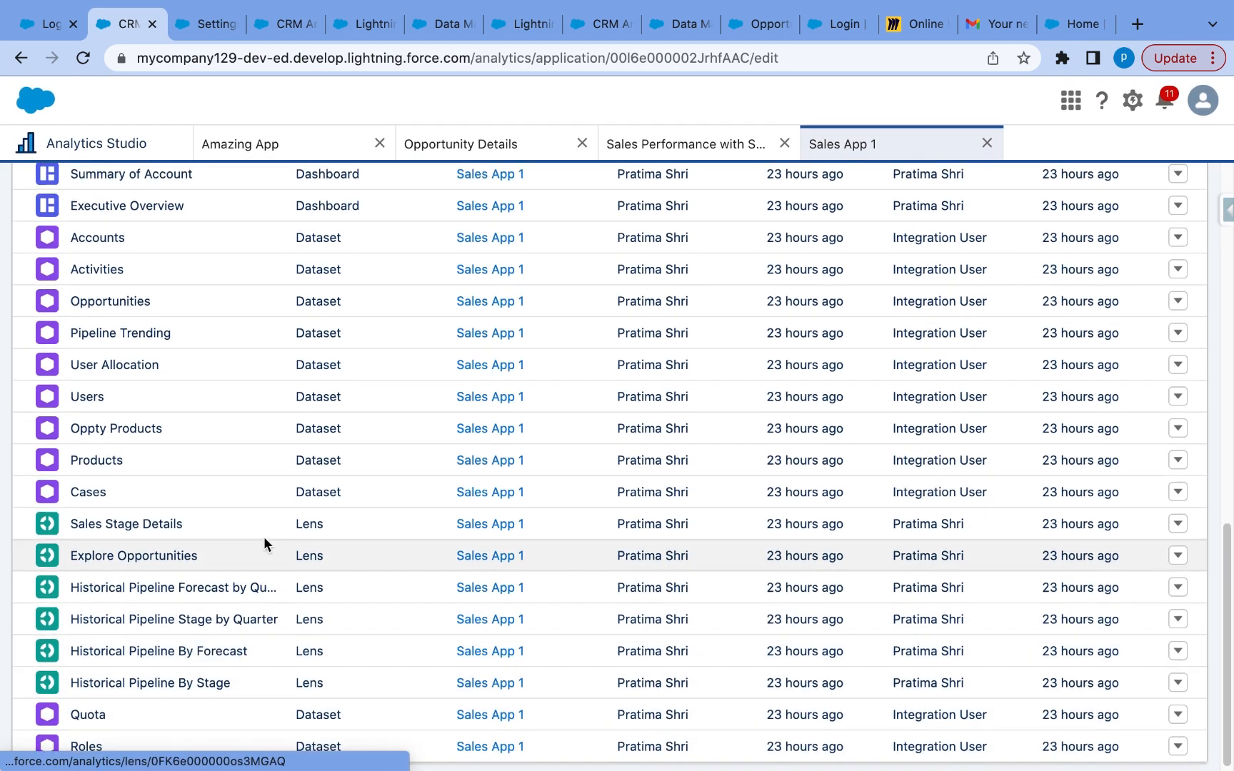
pyautogui.scroll(10, 263, 536)
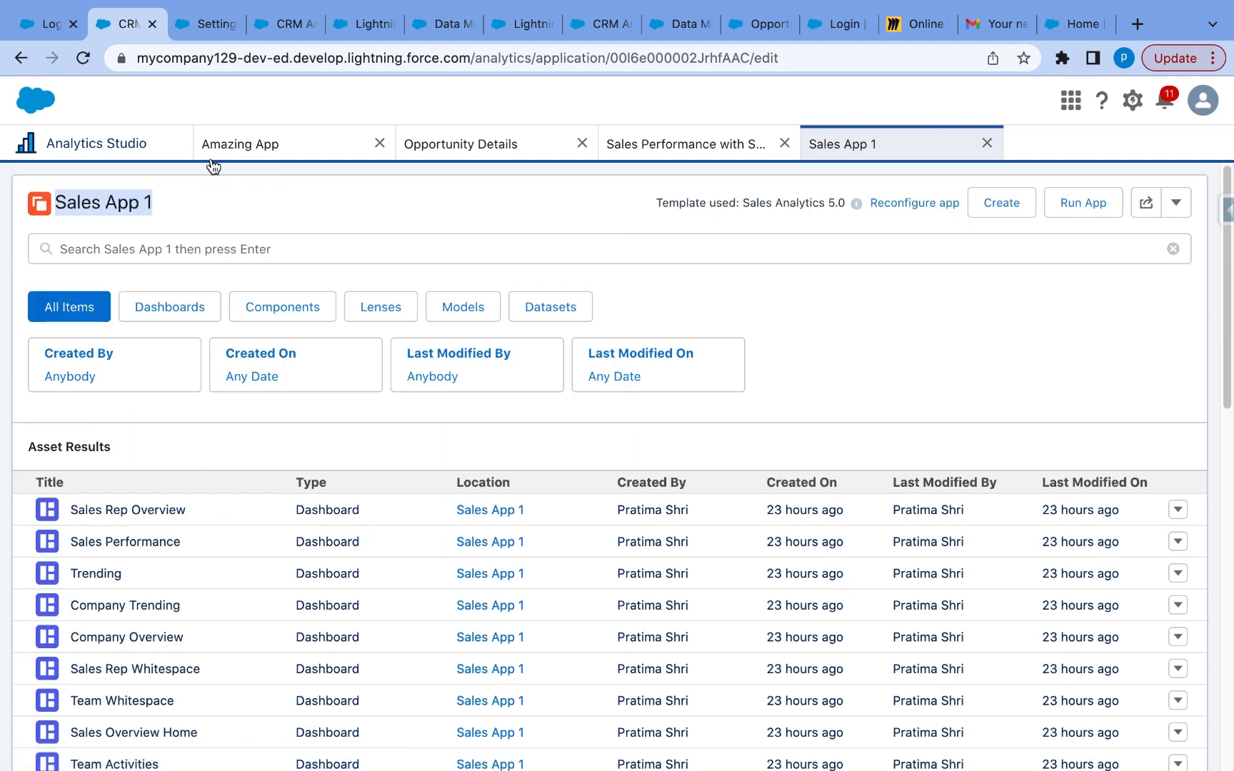
# - Start creating a new CRM Analytics app from the Analytics Studio home page
pyautogui.click(112, 153)
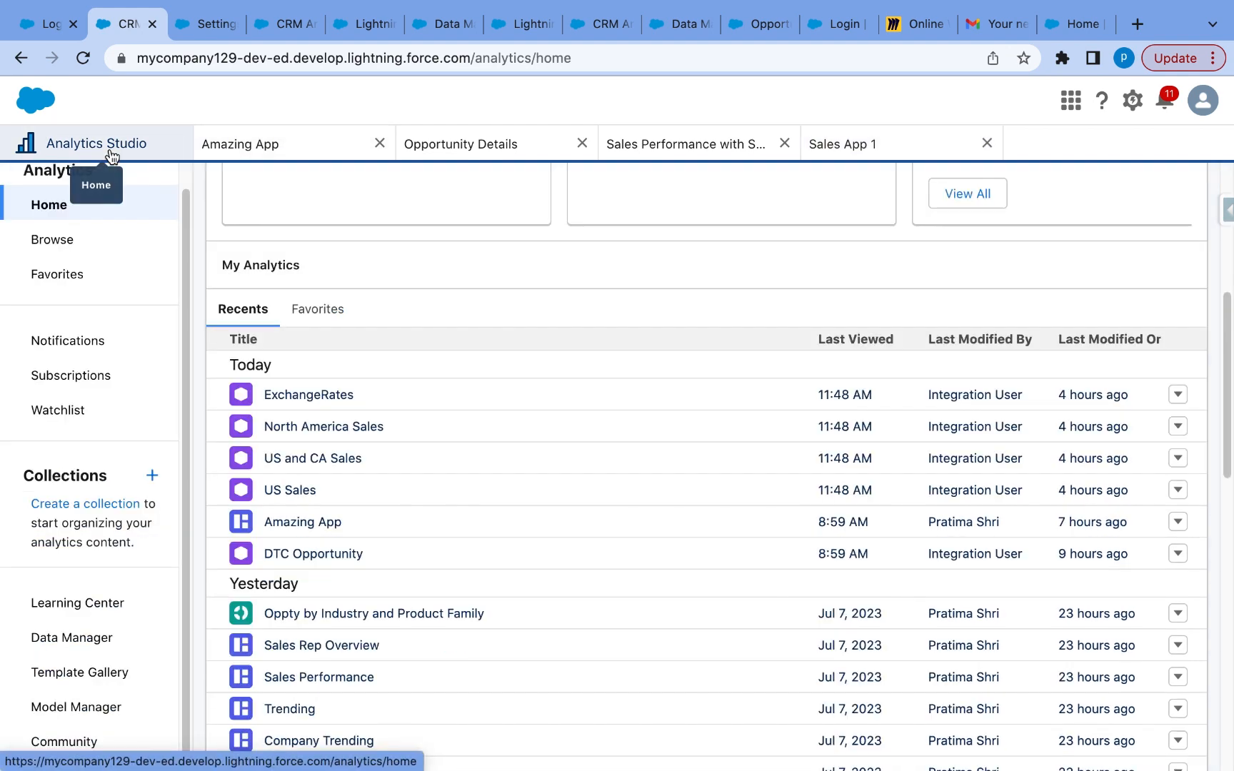
pyautogui.click(1158, 203)
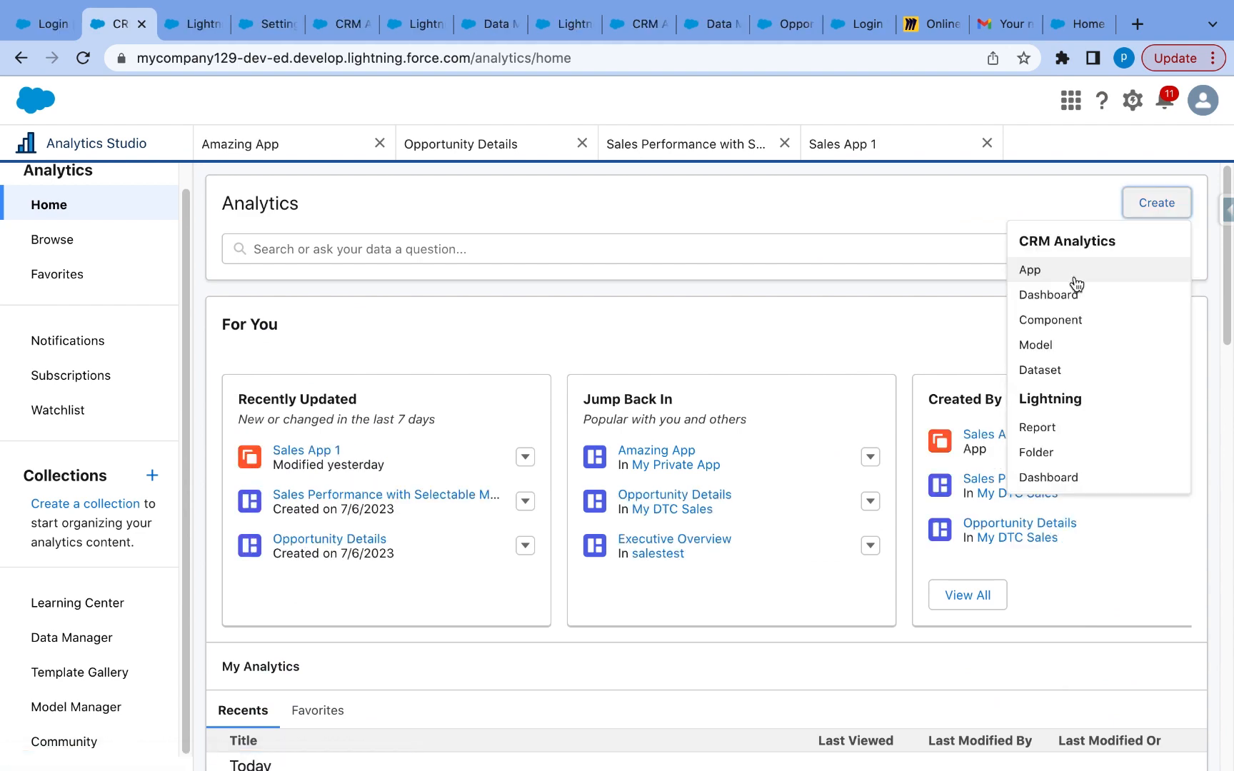
pyautogui.click(1070, 274)
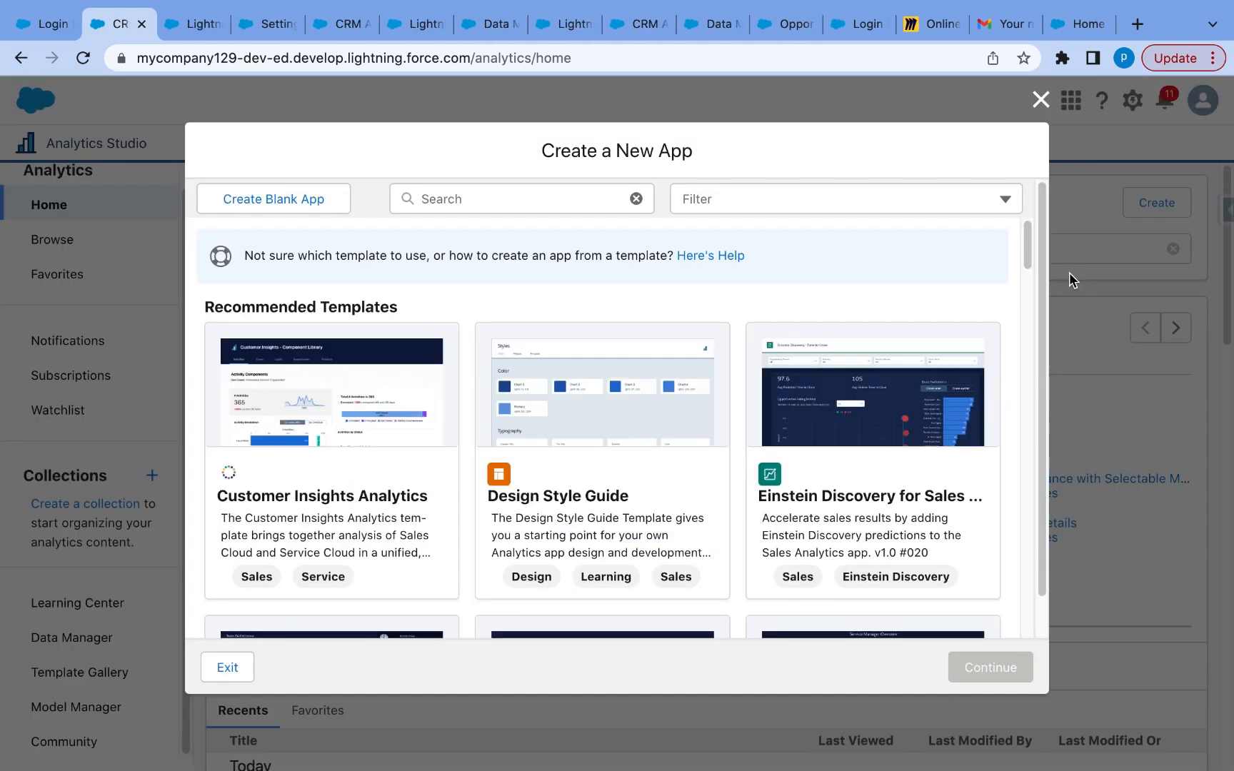
# - Browse the available app templates, choose Sales Analytics and proceed to its details
pyautogui.scroll(-3, 419, 527)
pyautogui.scroll(-2, 420, 527)
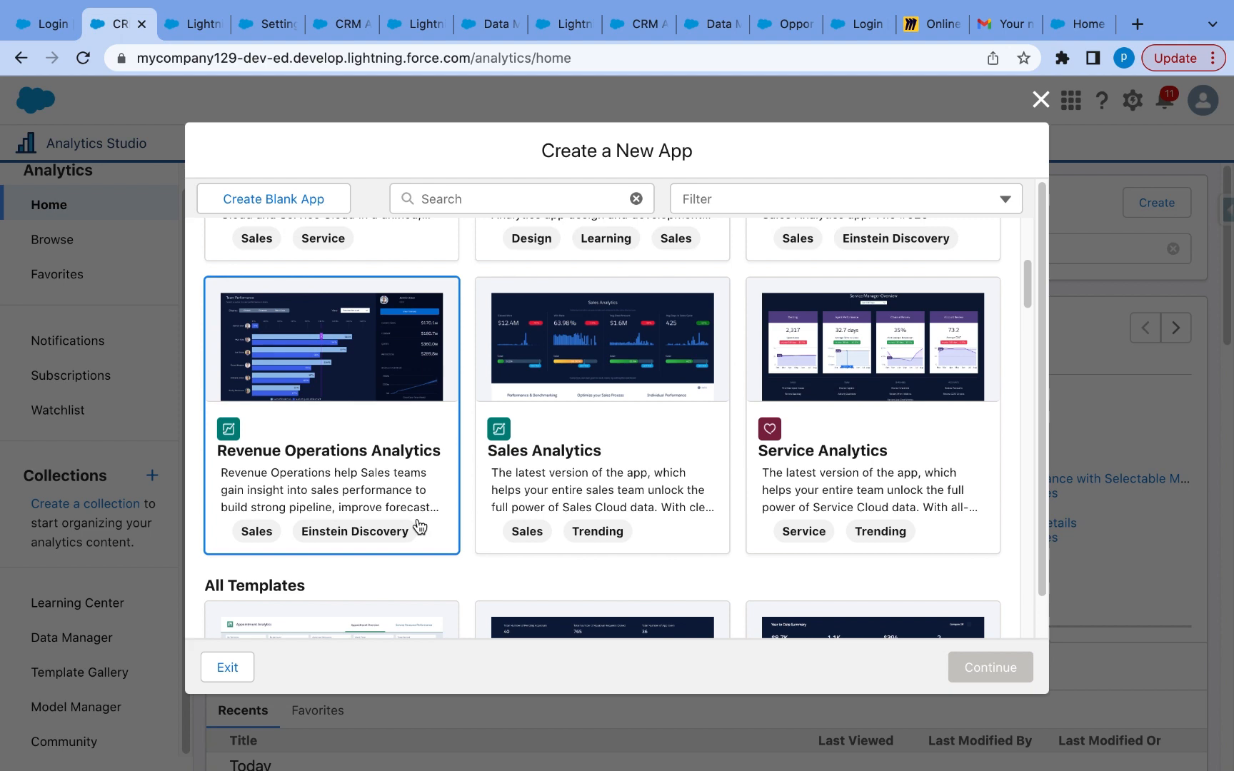
pyautogui.scroll(-6, 420, 527)
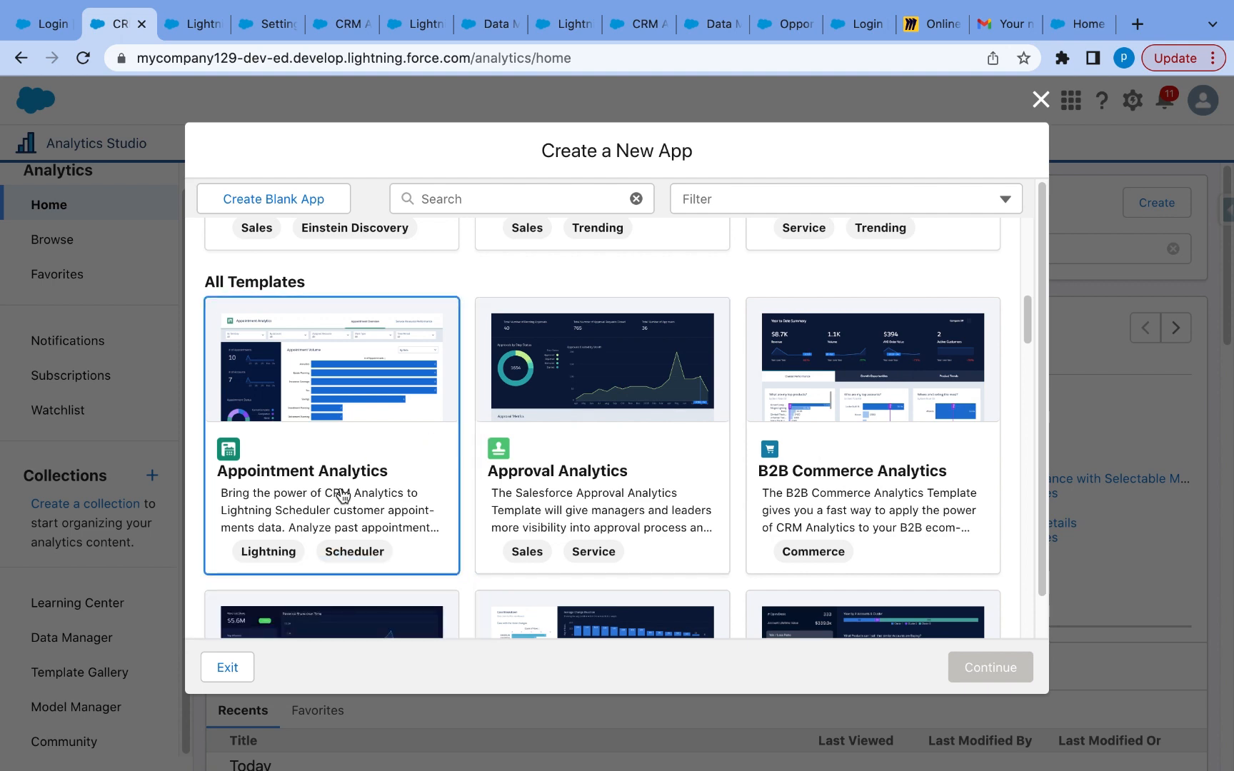
pyautogui.scroll(-5, 329, 500)
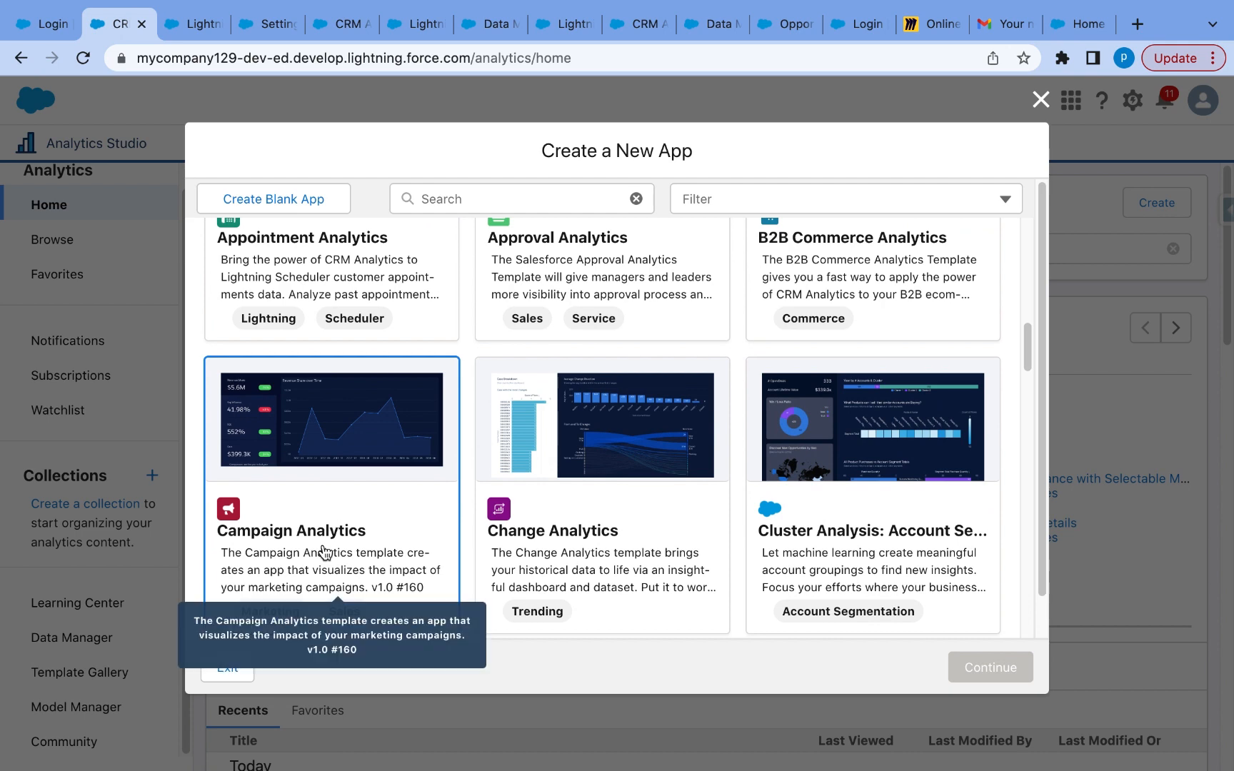
pyautogui.scroll(-6, 323, 550)
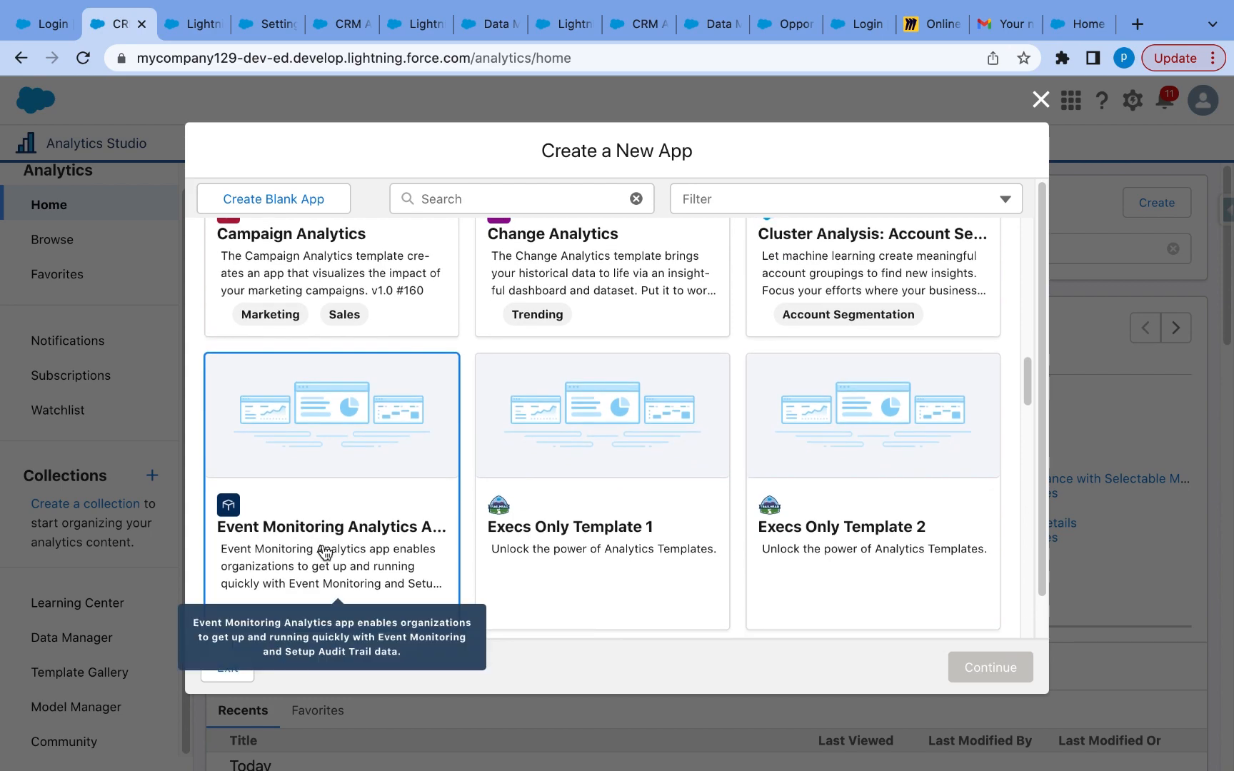
pyautogui.scroll(10, 325, 552)
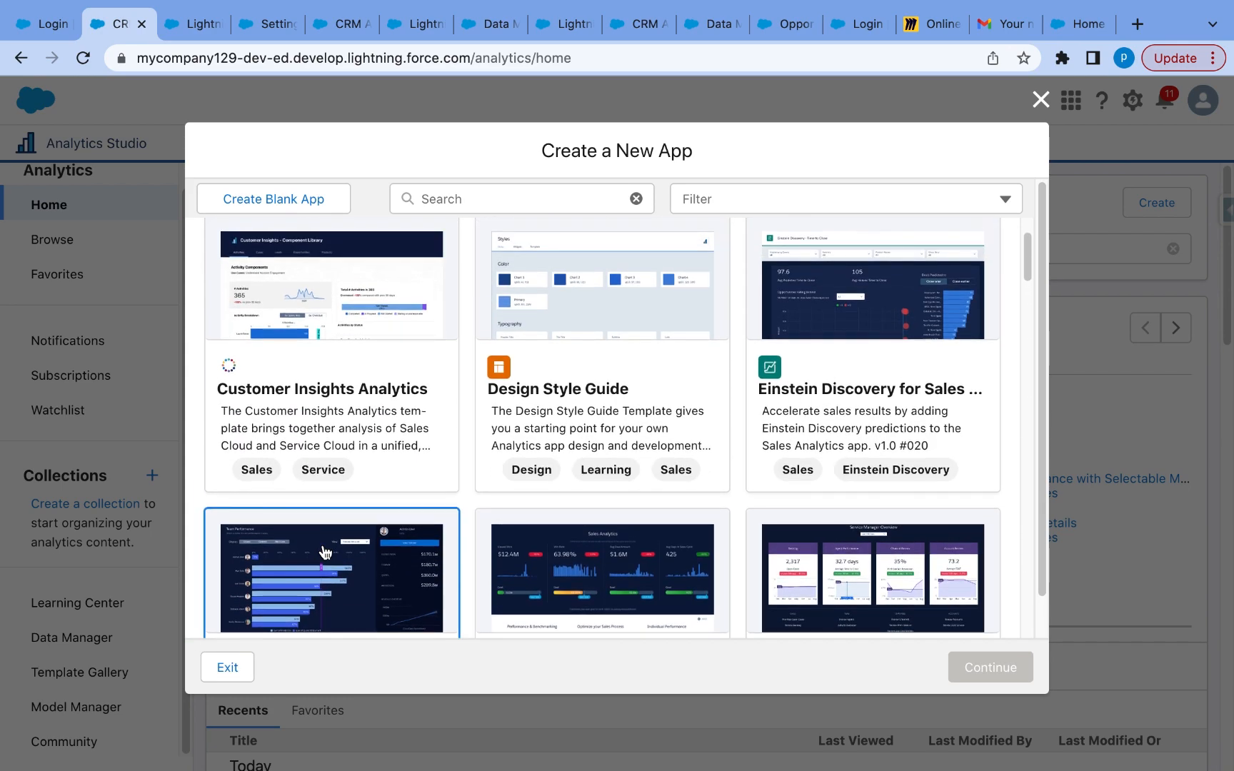
pyautogui.scroll(-5, 325, 551)
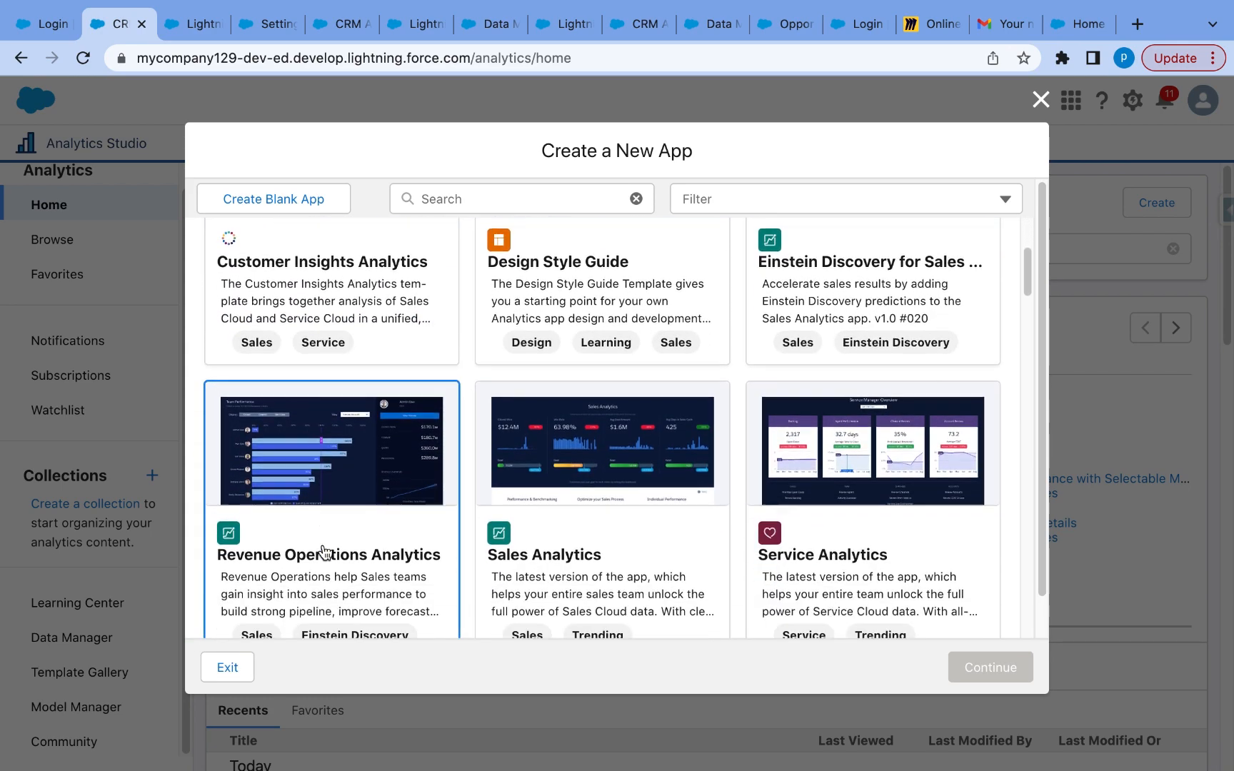
pyautogui.click(634, 505)
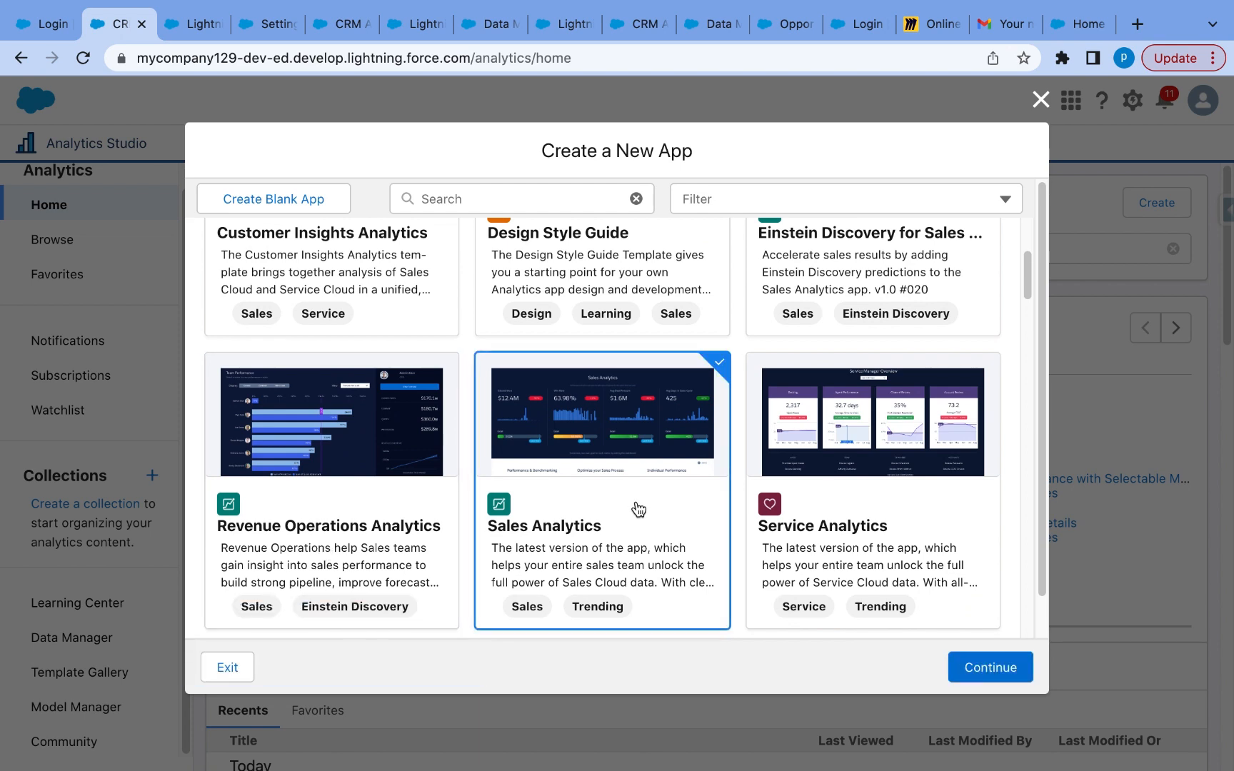
pyautogui.click(989, 670)
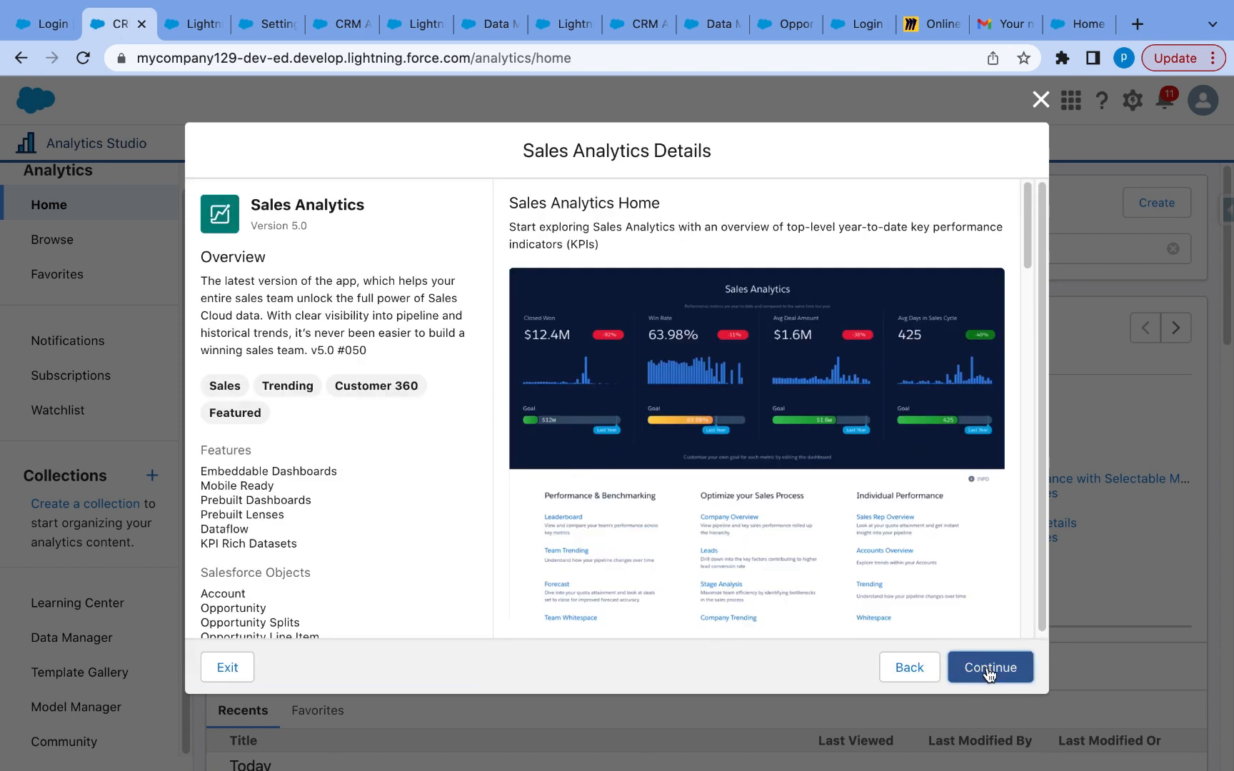
# - Review the Sales Analytics features and Salesforce objects, then choose to create a brand new app and continue to personalization
pyautogui.scroll(-5, 346, 527)
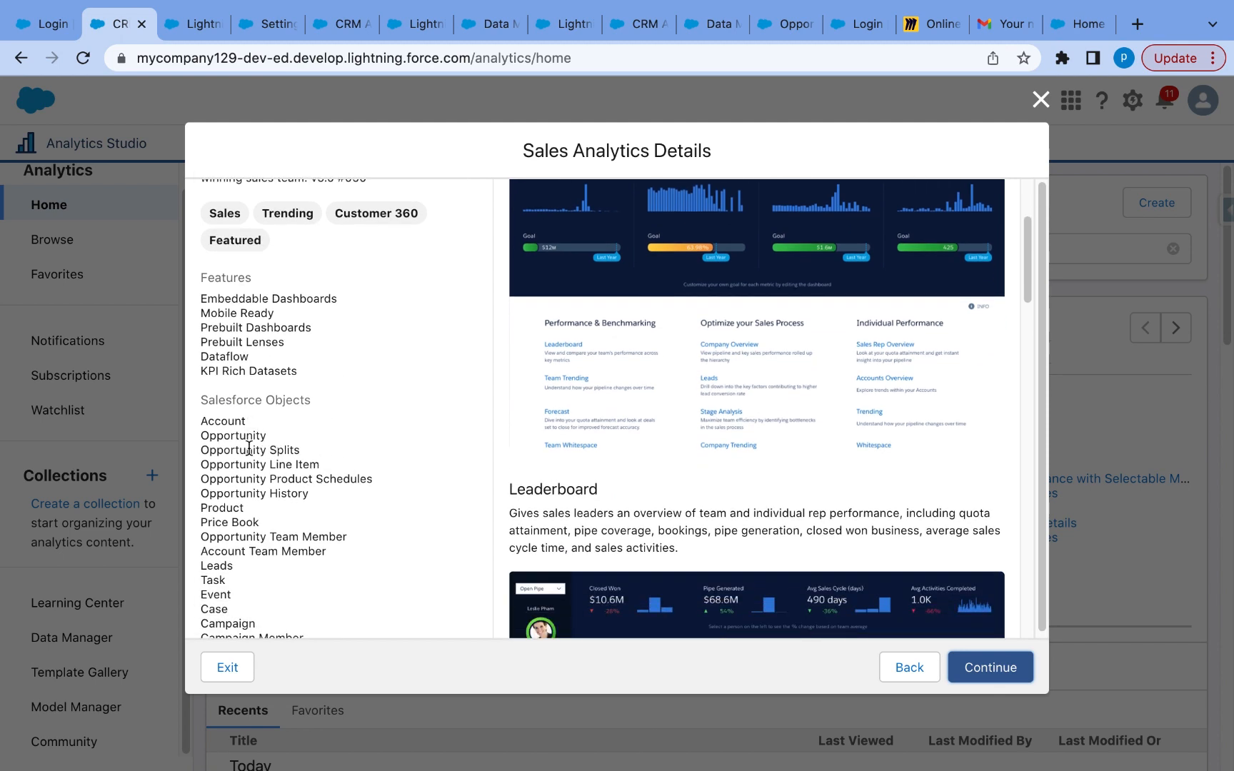
pyautogui.scroll(-3, 248, 512)
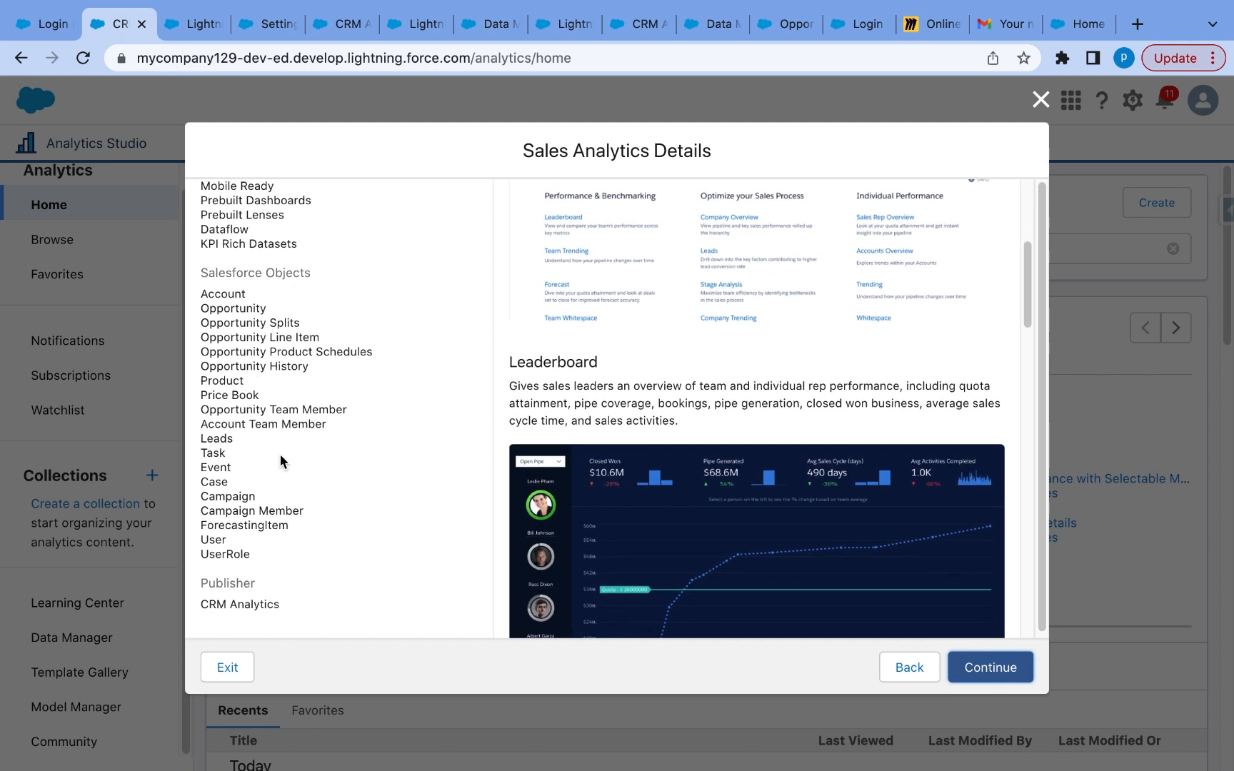
pyautogui.scroll(1, 259, 520)
pyautogui.scroll(3, 260, 519)
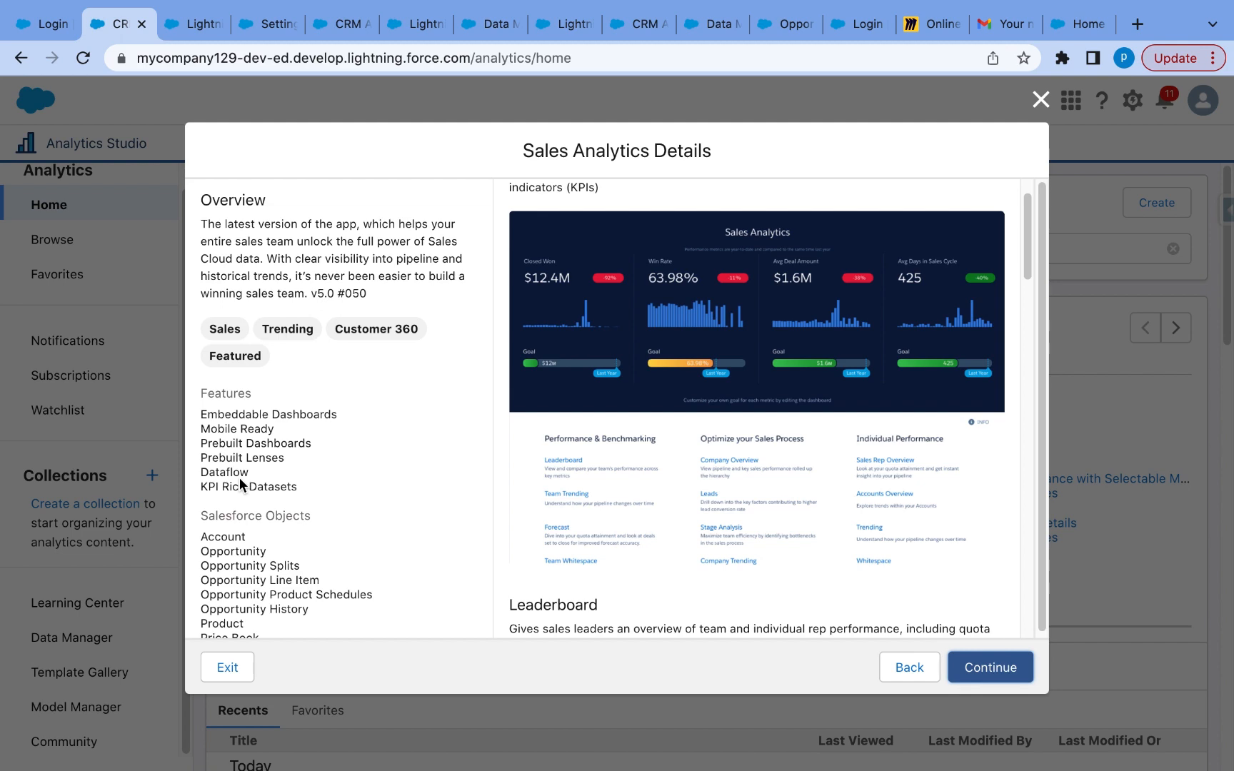
pyautogui.click(635, 334)
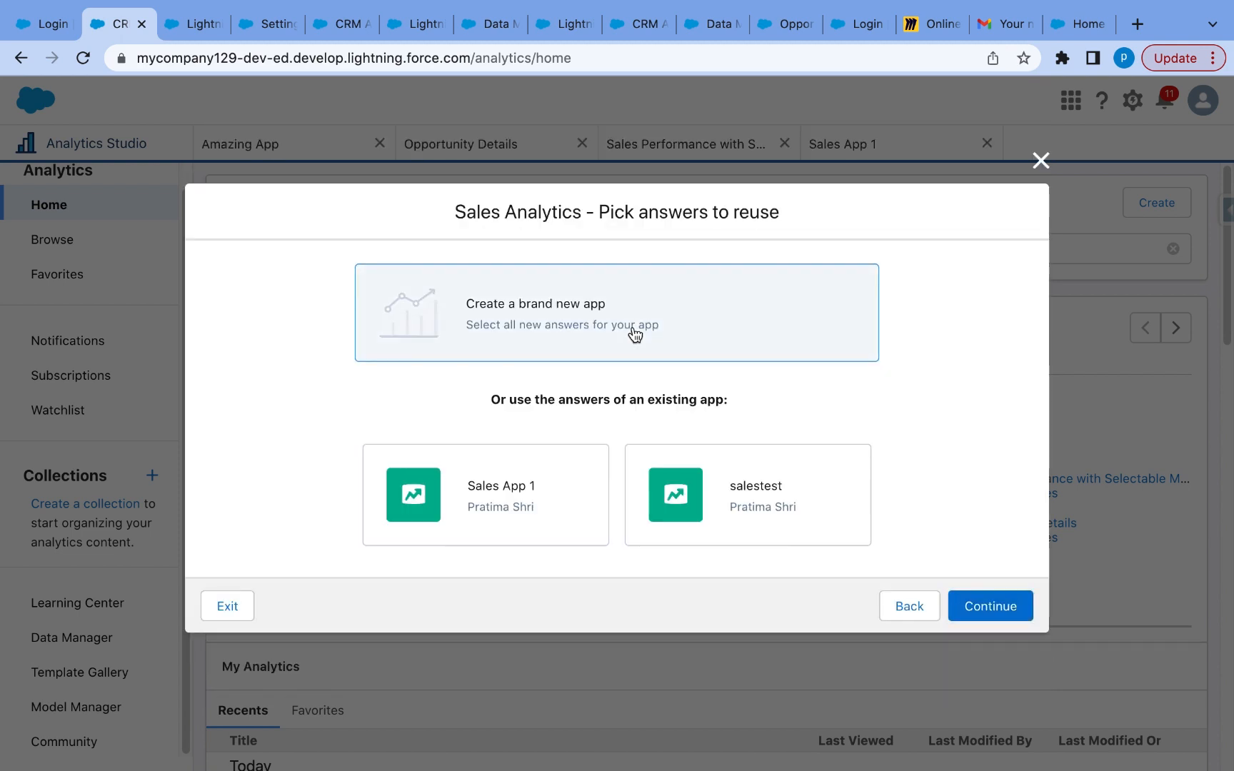
pyautogui.click(996, 606)
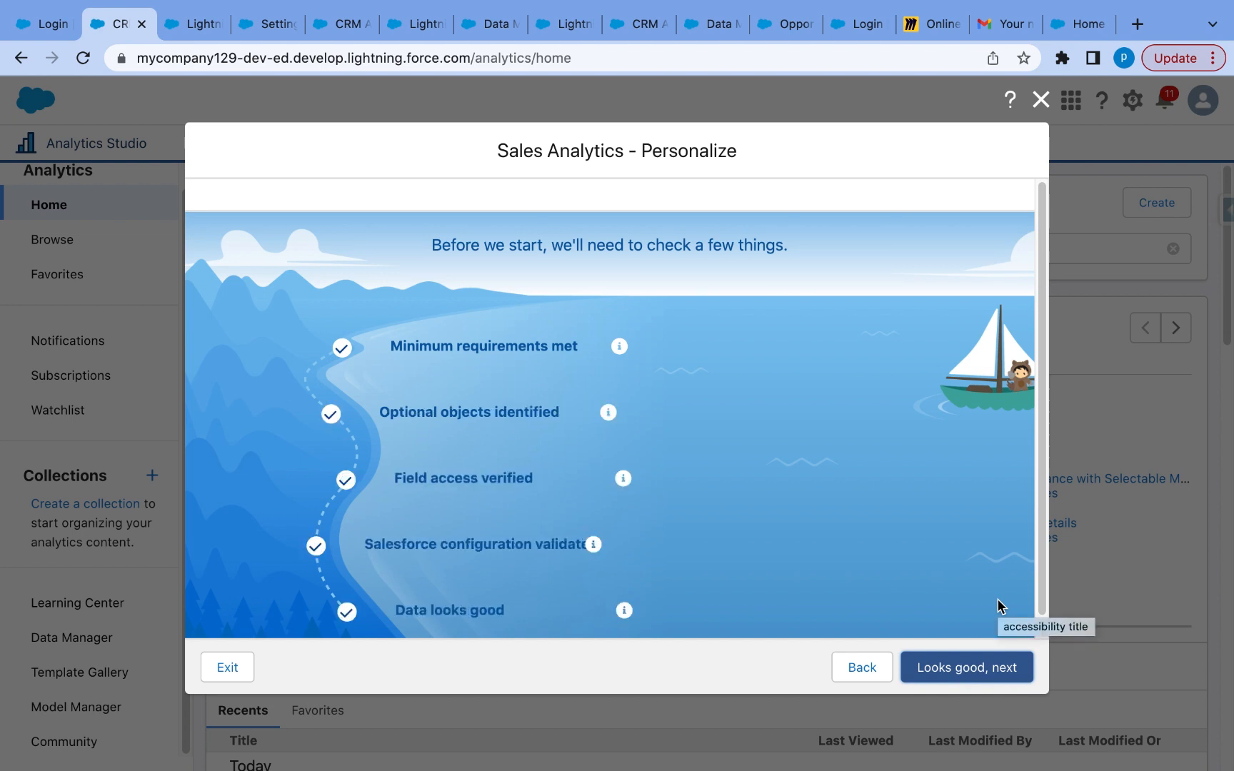
# - Accept the completed Sales Analytics pre-checks, choose the Custom creation option and continue
pyautogui.scroll(-1, 827, 612)
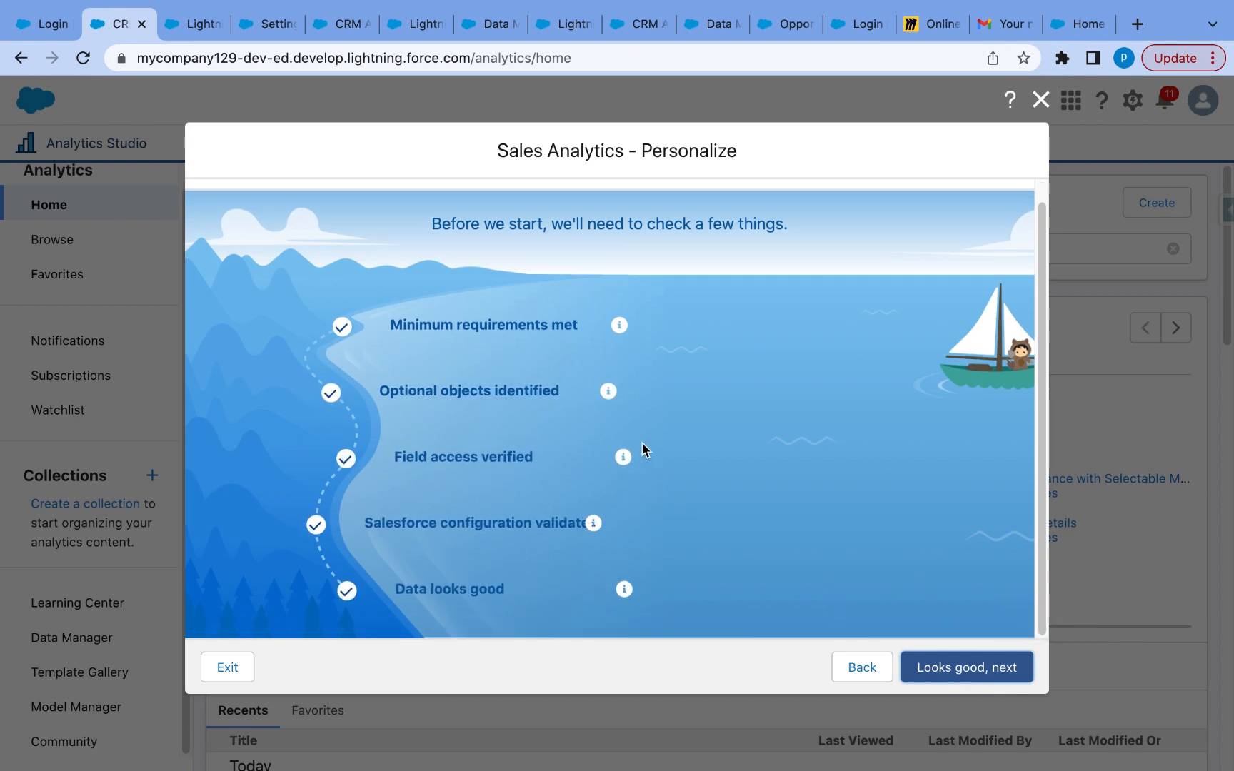
pyautogui.click(971, 687)
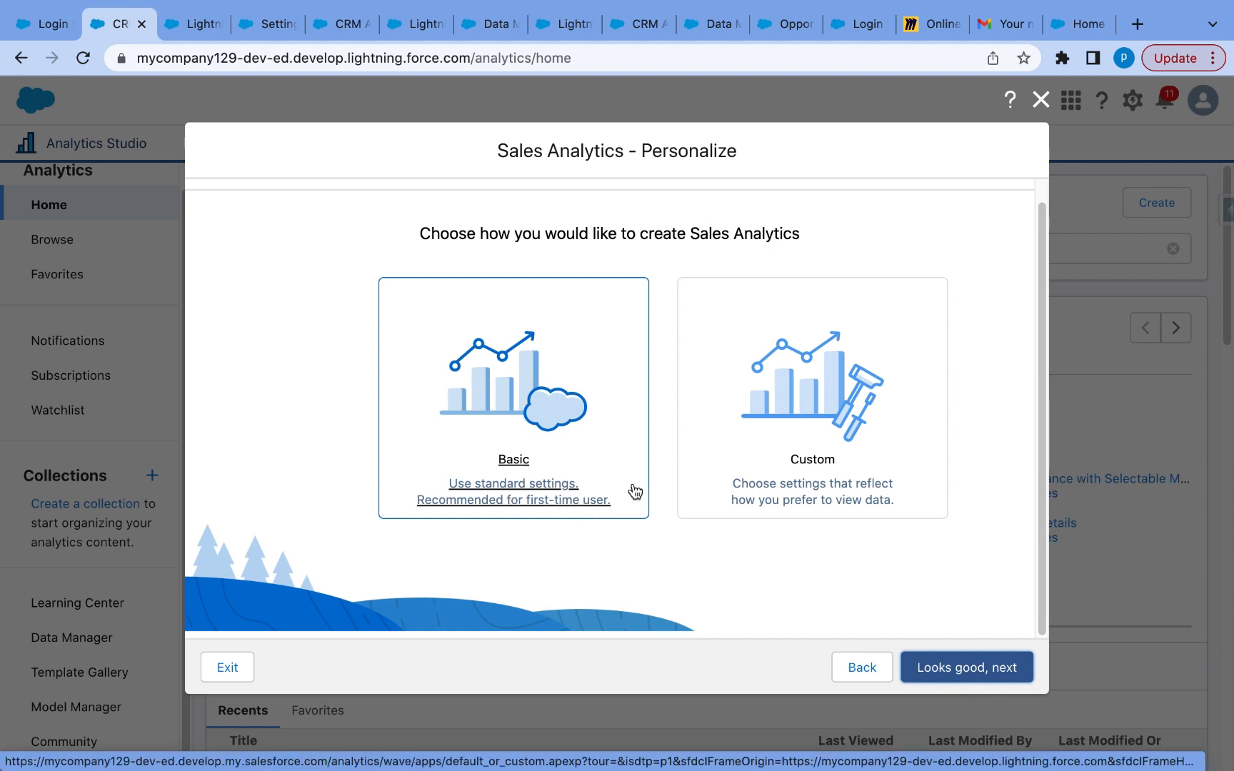
pyautogui.click(782, 494)
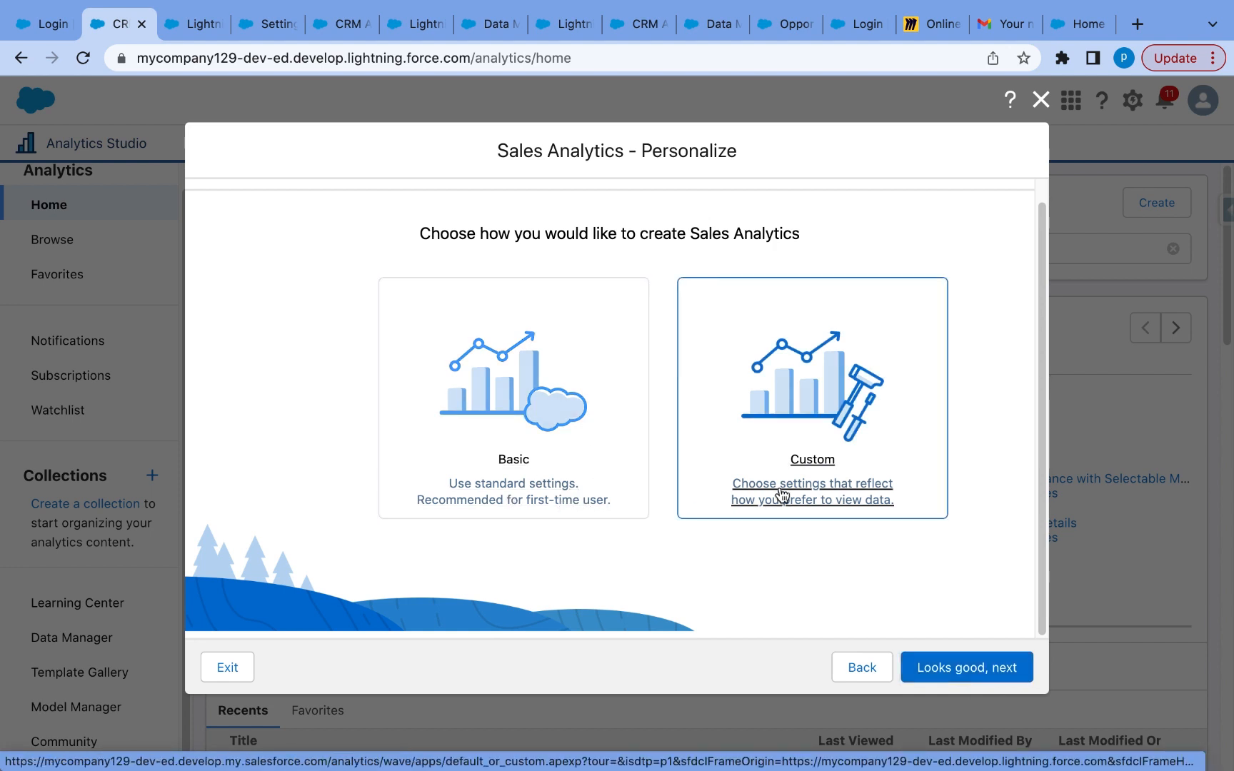
pyautogui.click(977, 670)
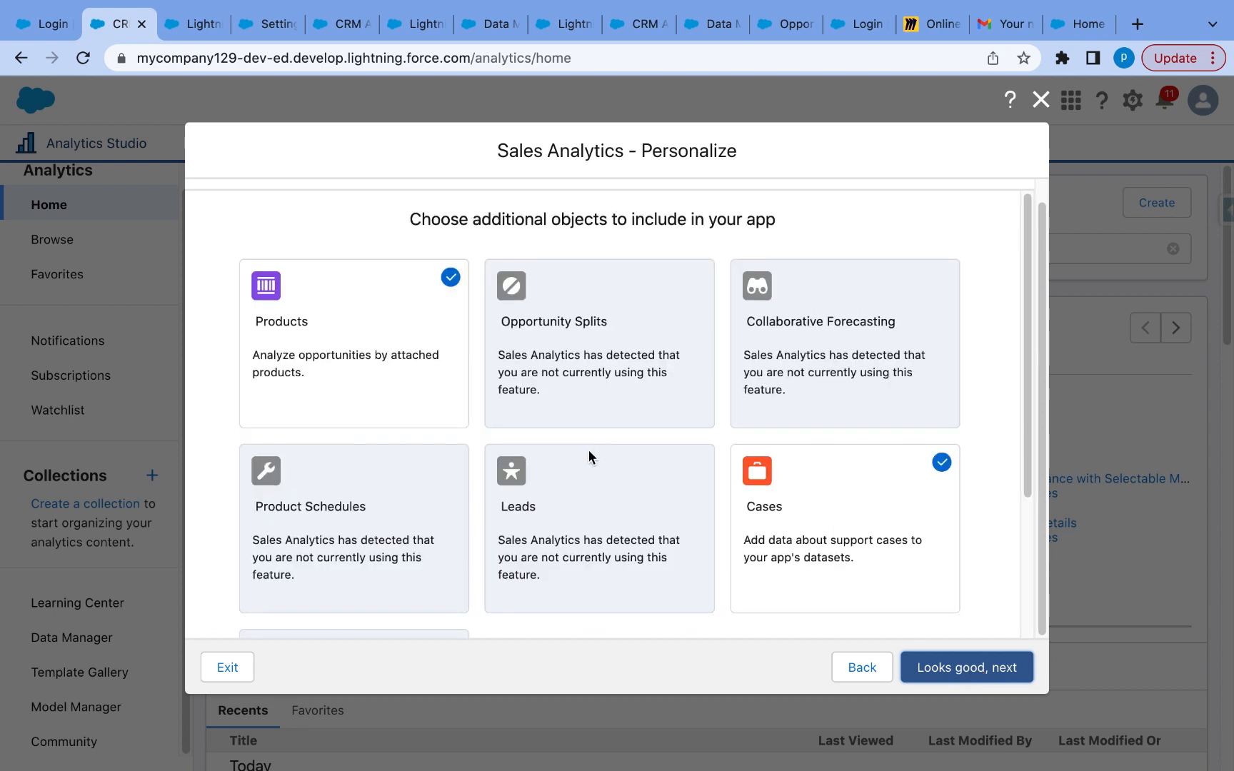
# - Review the additional objects, keep Products included, remove Cases from the app and continue
pyautogui.scroll(-3, 588, 450)
pyautogui.scroll(3, 588, 450)
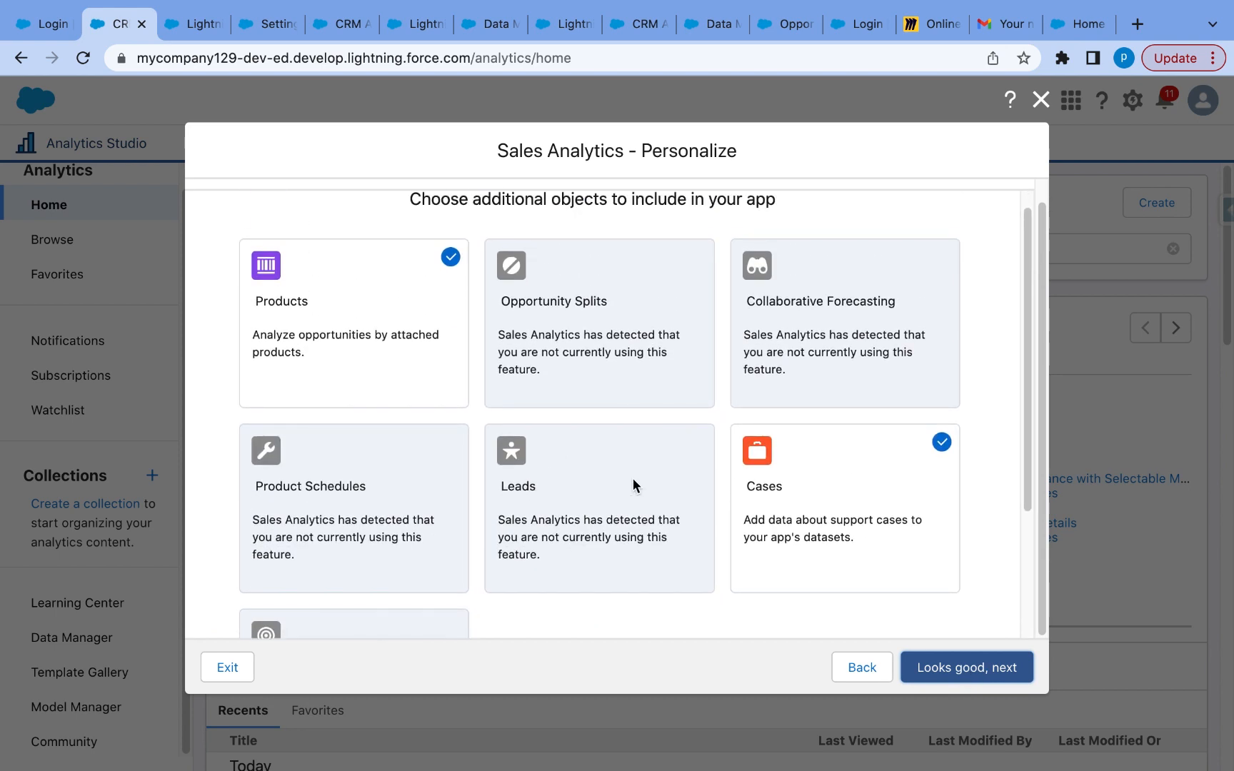
pyautogui.click(449, 257)
pyautogui.scroll(1, 448, 253)
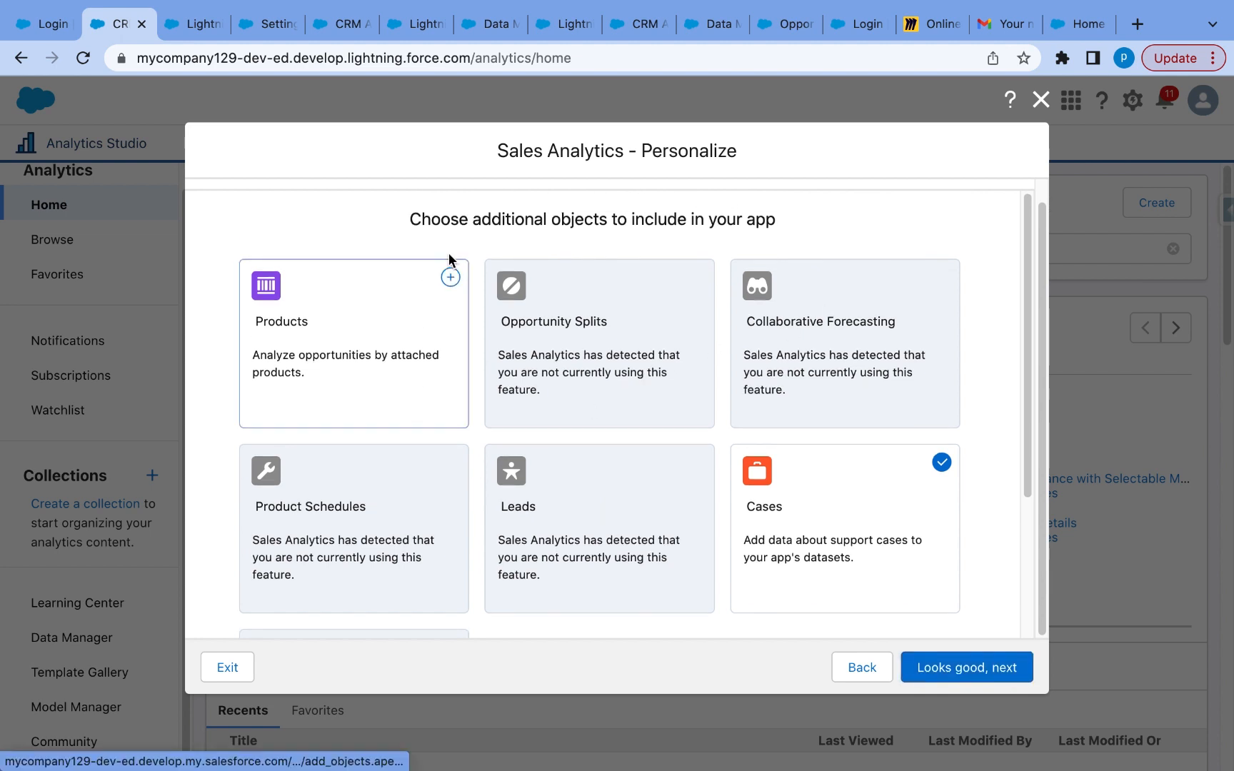
pyautogui.scroll(-1, 878, 493)
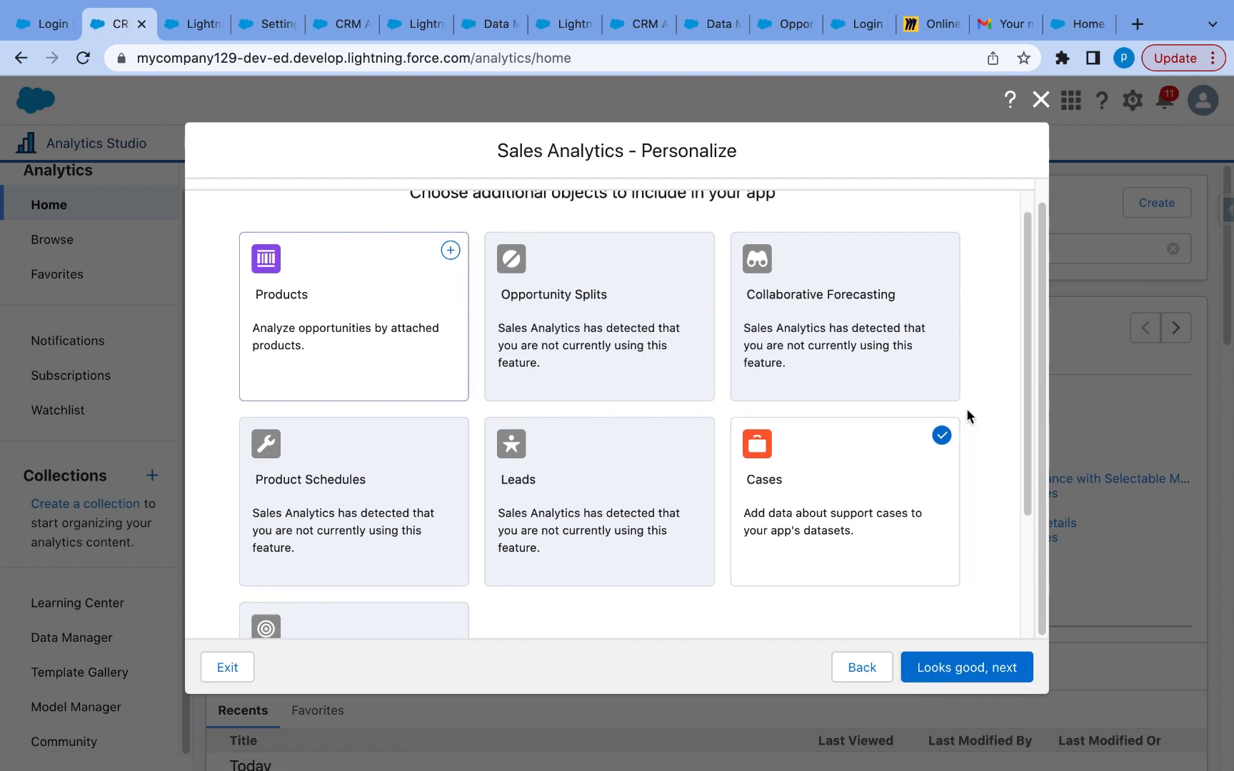
pyautogui.click(942, 439)
pyautogui.click(450, 278)
pyautogui.scroll(-5, 498, 572)
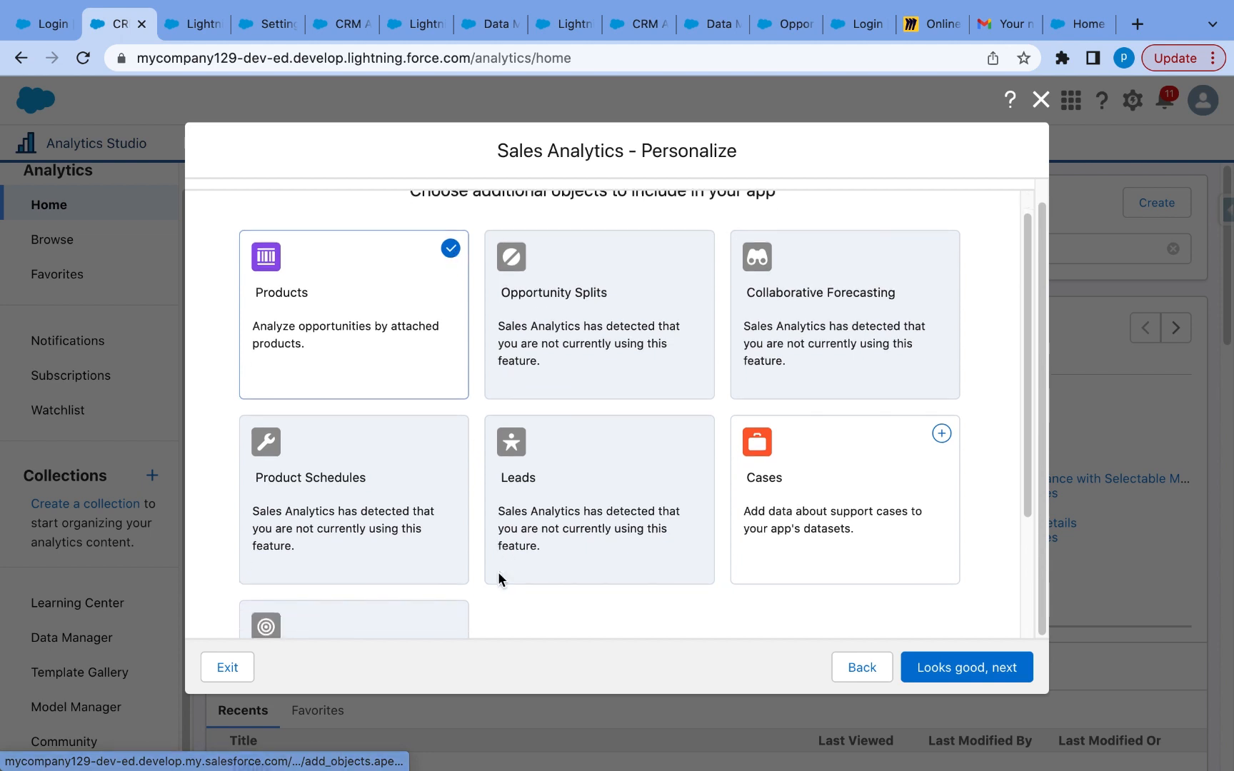
pyautogui.click(989, 666)
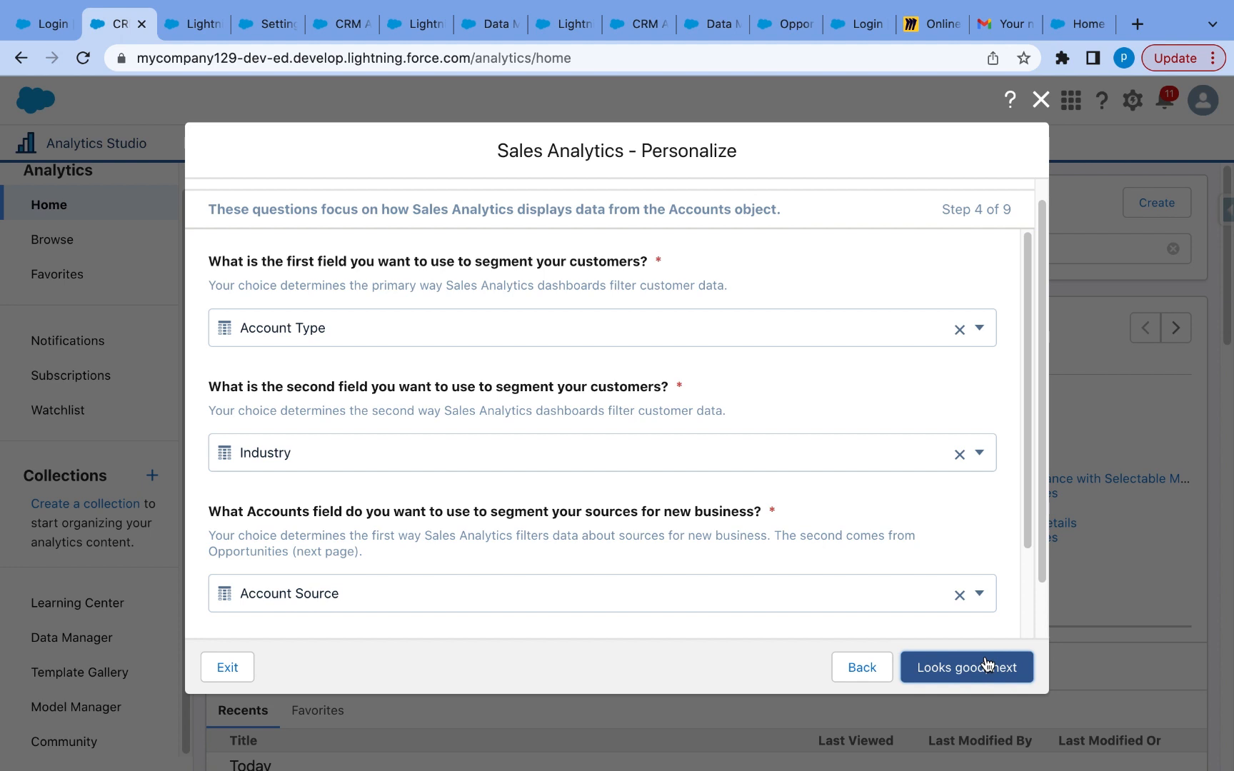
# - Review the Accounts questions, then clear and reselect the first field for segmenting customers
pyautogui.scroll(-3, 840, 503)
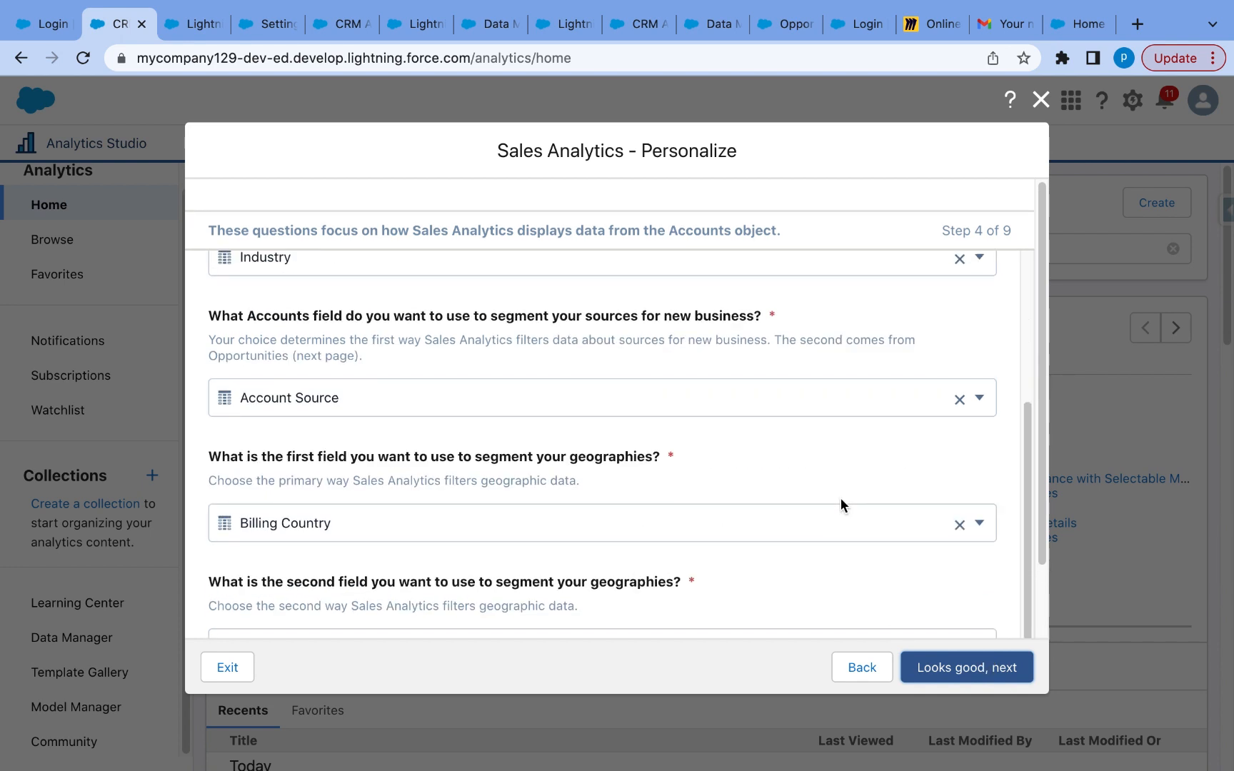
pyautogui.scroll(1, 841, 500)
pyautogui.scroll(2, 328, 403)
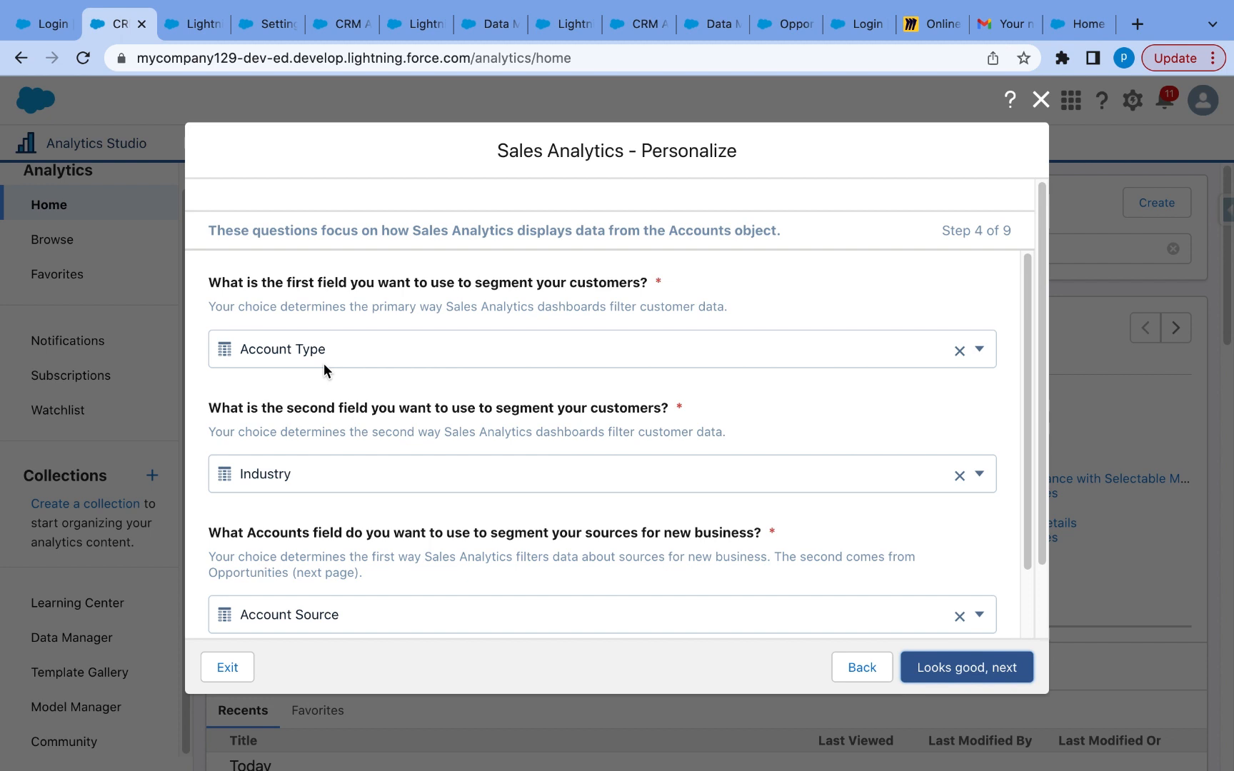
pyautogui.click(959, 351)
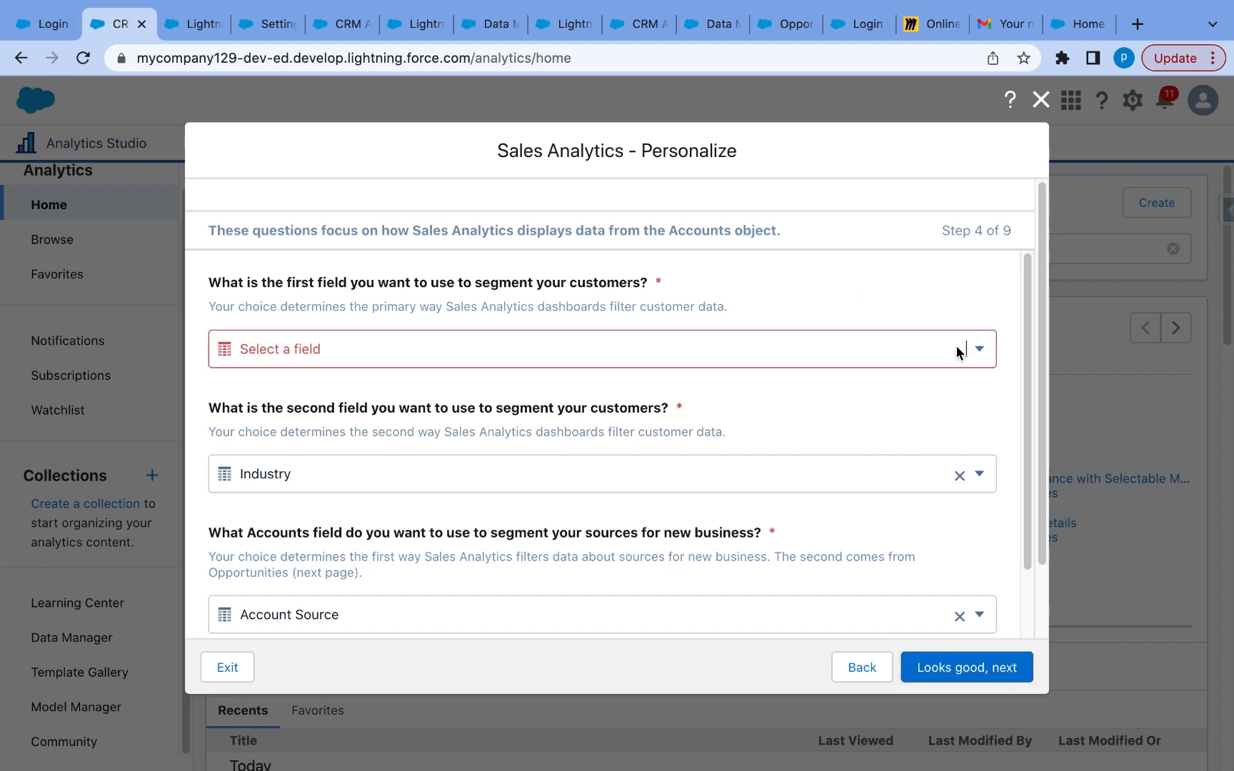
pyautogui.click(785, 358)
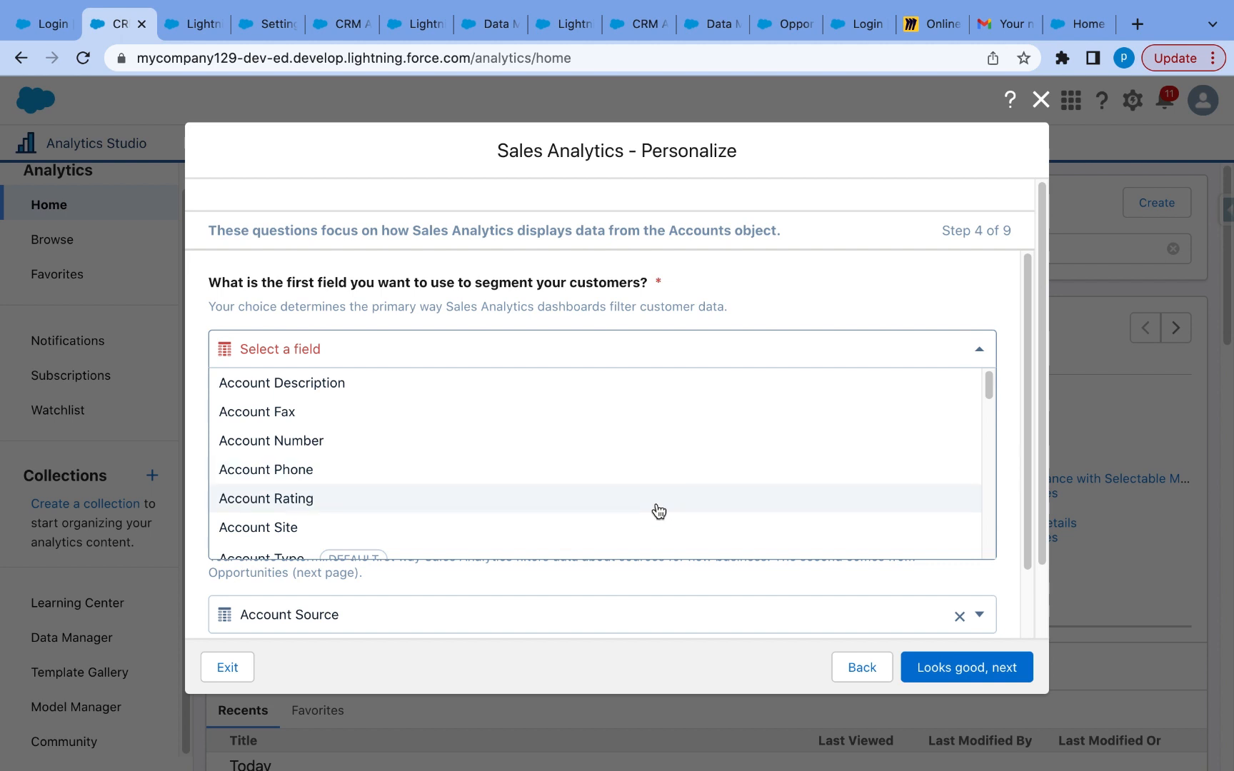
pyautogui.scroll(-15, 657, 509)
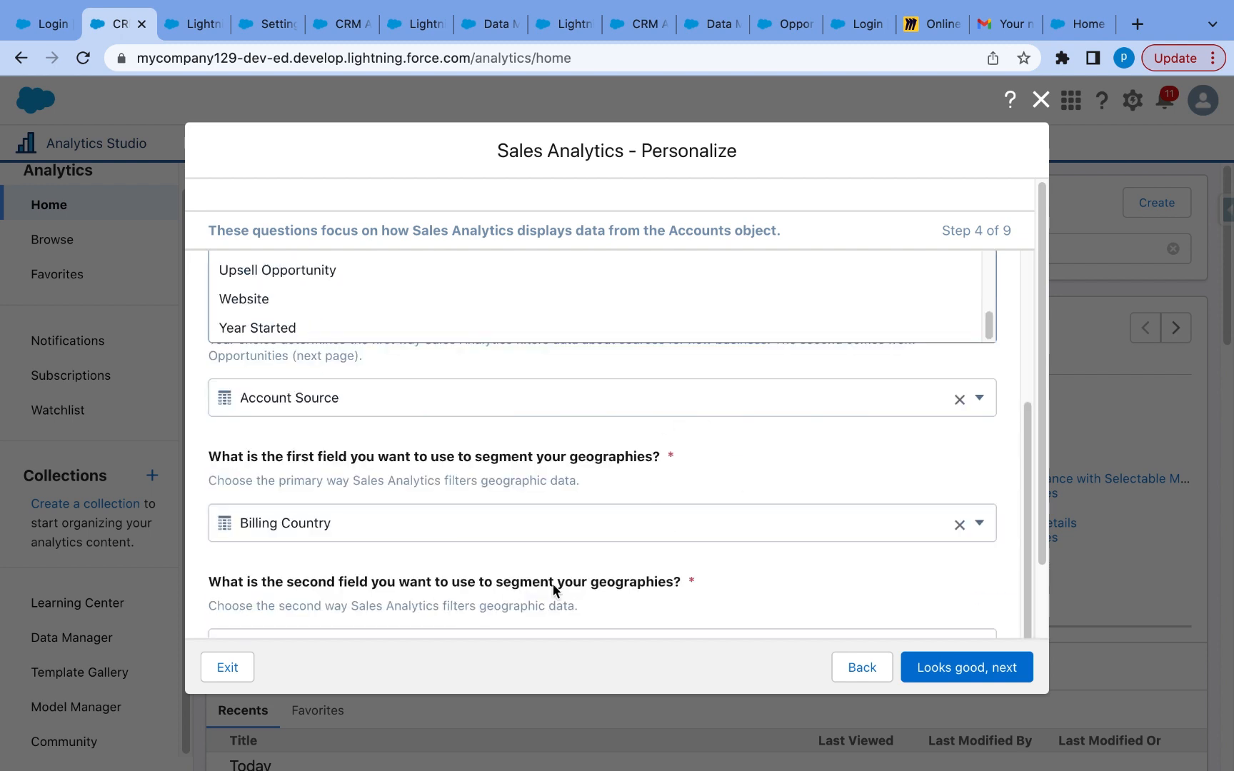
pyautogui.click(598, 542)
pyautogui.click(730, 334)
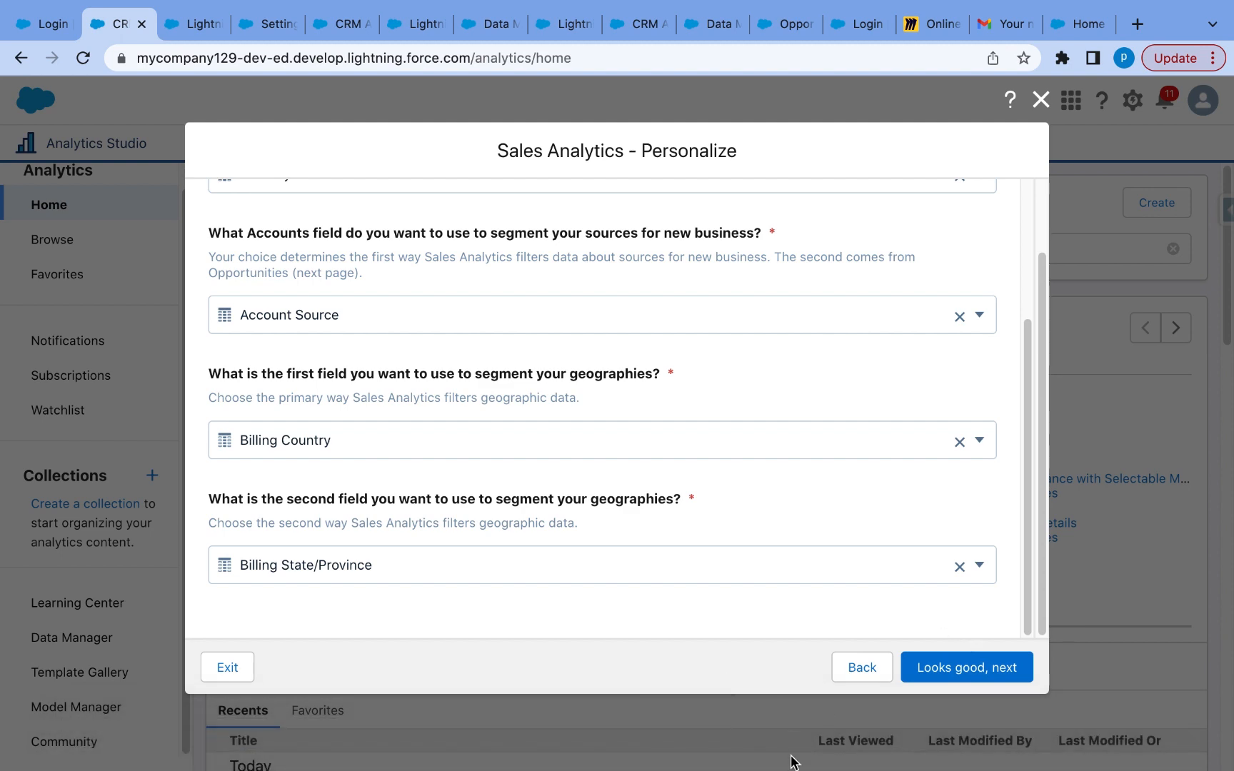
# - Proceed through the remaining personalization pages, keeping data visibility at Option 1 and adding no extra fields, and create the Sales Analytics App
pyautogui.click(935, 667)
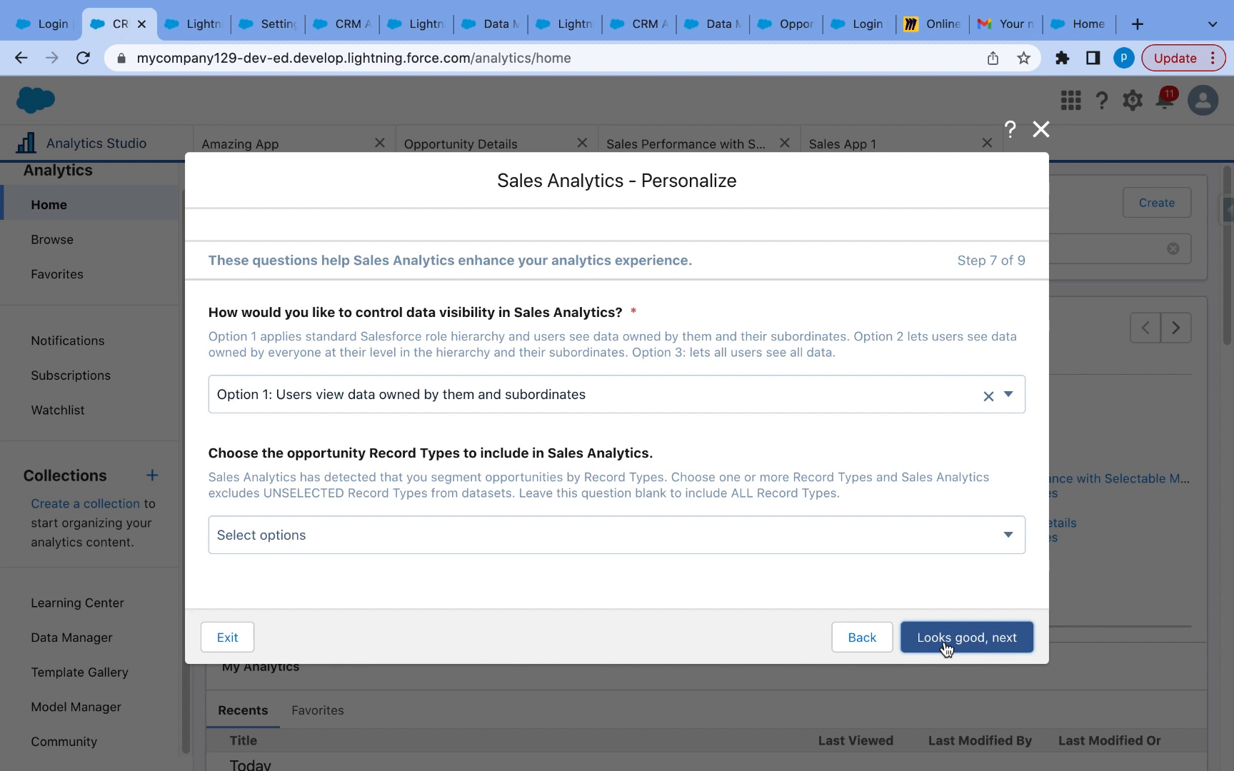
pyautogui.click(946, 648)
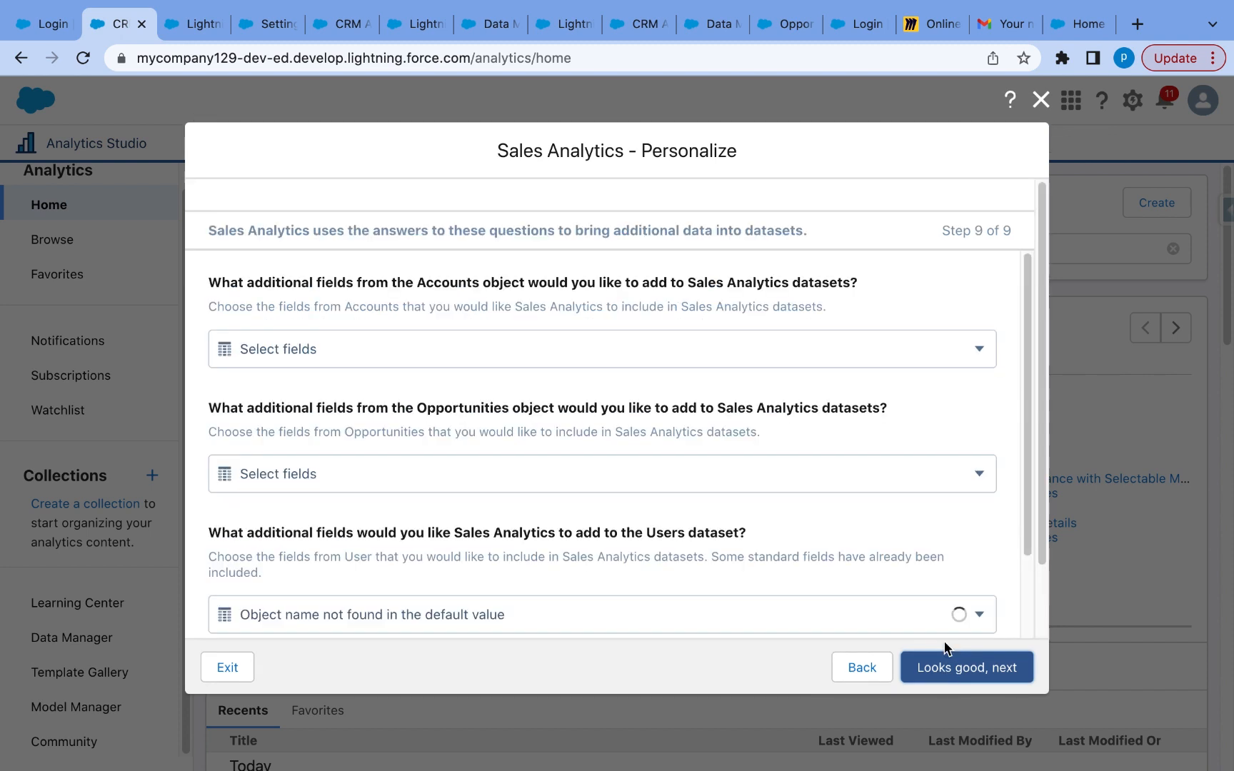
pyautogui.click(950, 657)
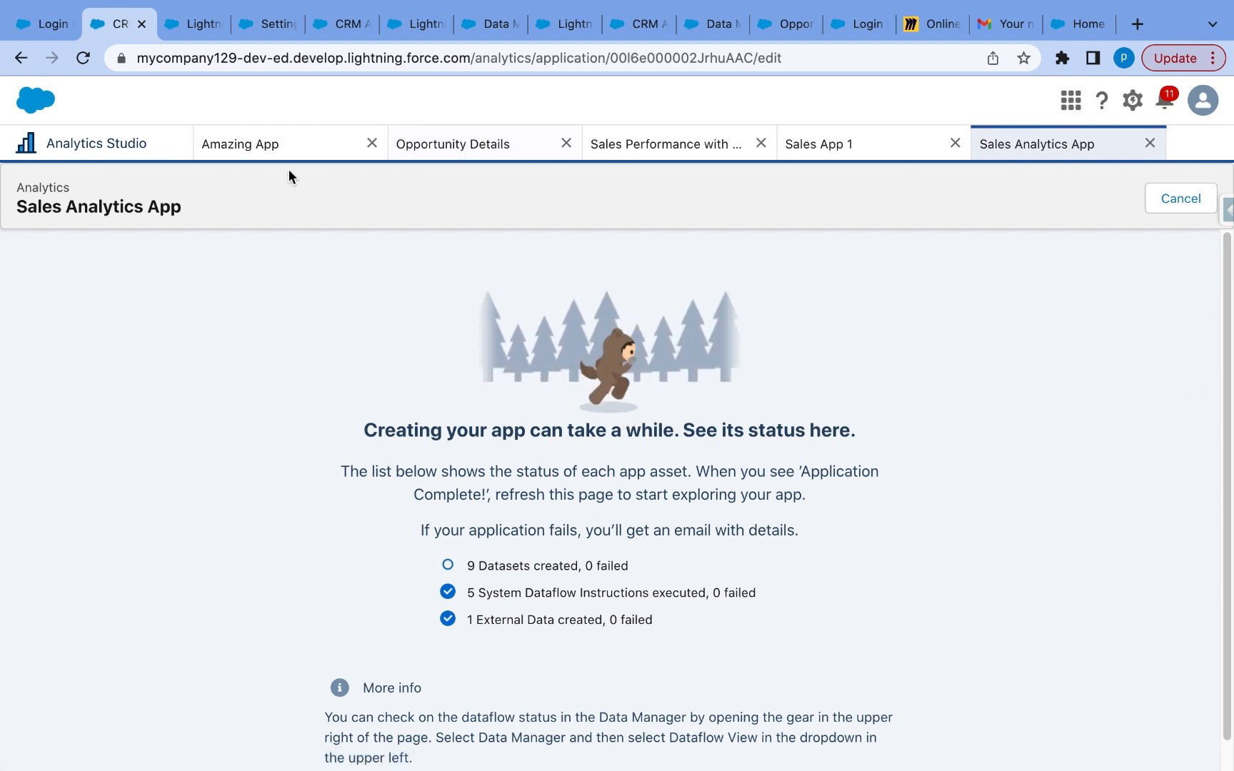
# - Return to the Analytics Studio home page and open the Opportunities dataset from the recent items as a new lens
pyautogui.click(114, 157)
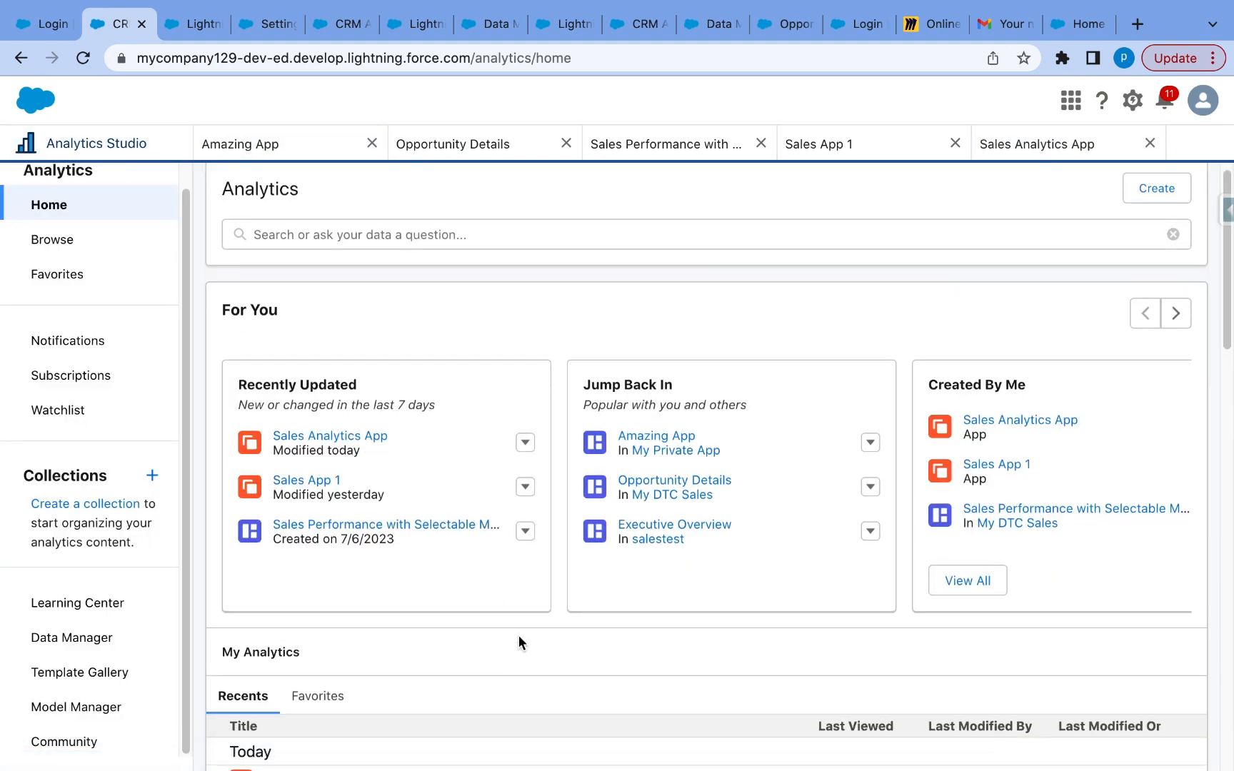
pyautogui.scroll(-2, 519, 635)
pyautogui.scroll(-3, 520, 642)
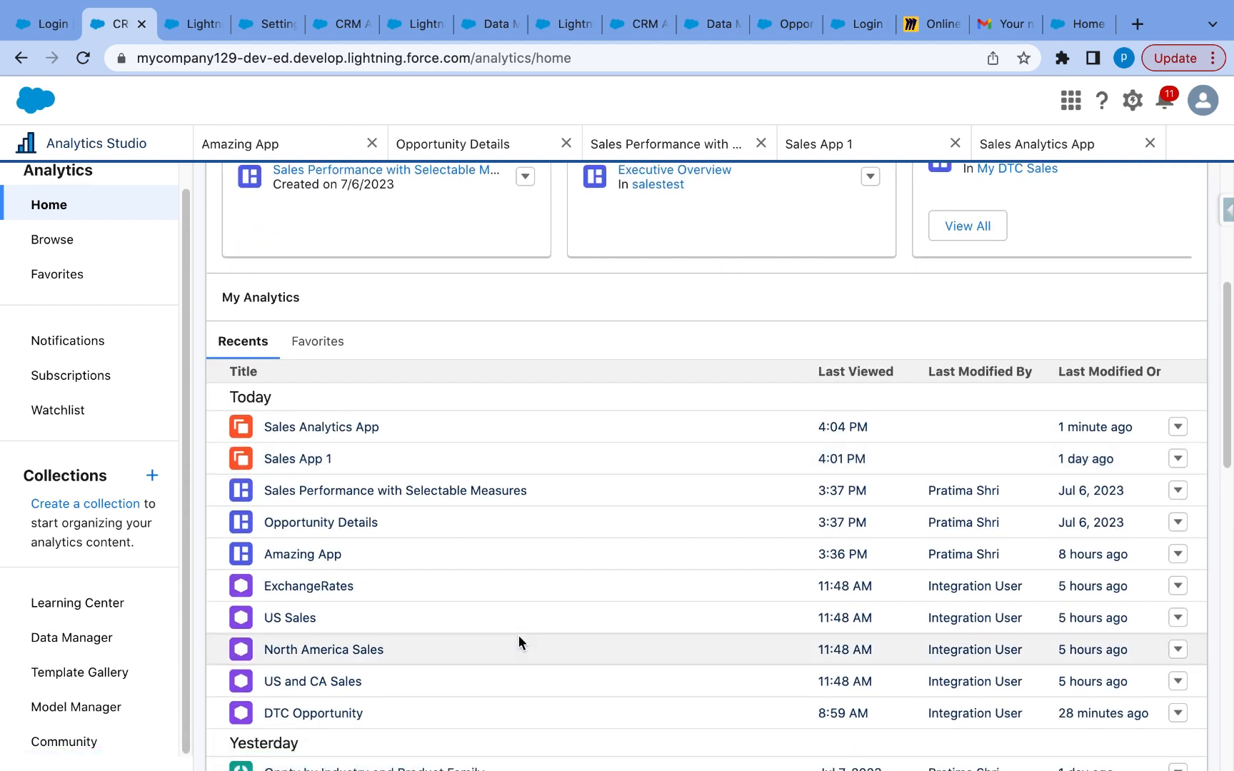
pyautogui.scroll(-5, 519, 636)
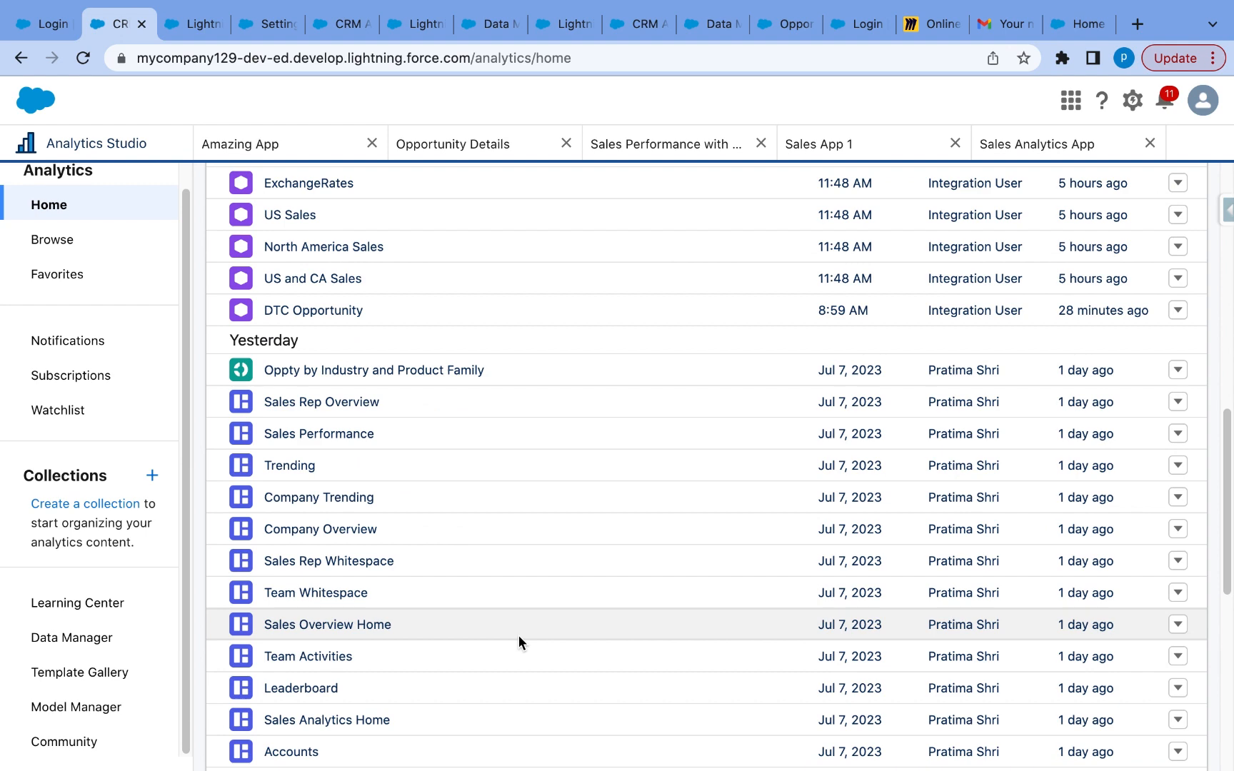
pyautogui.scroll(-4, 519, 641)
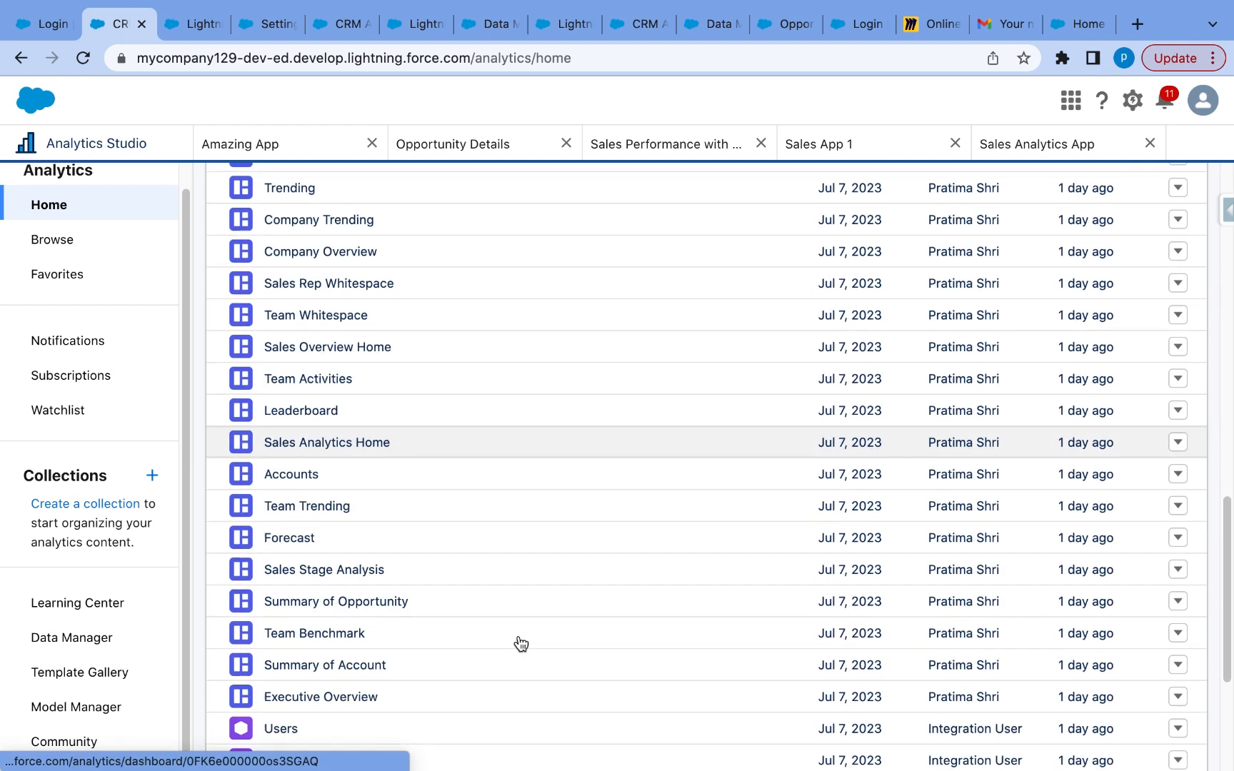
pyautogui.scroll(-2, 518, 643)
pyautogui.scroll(-1, 500, 640)
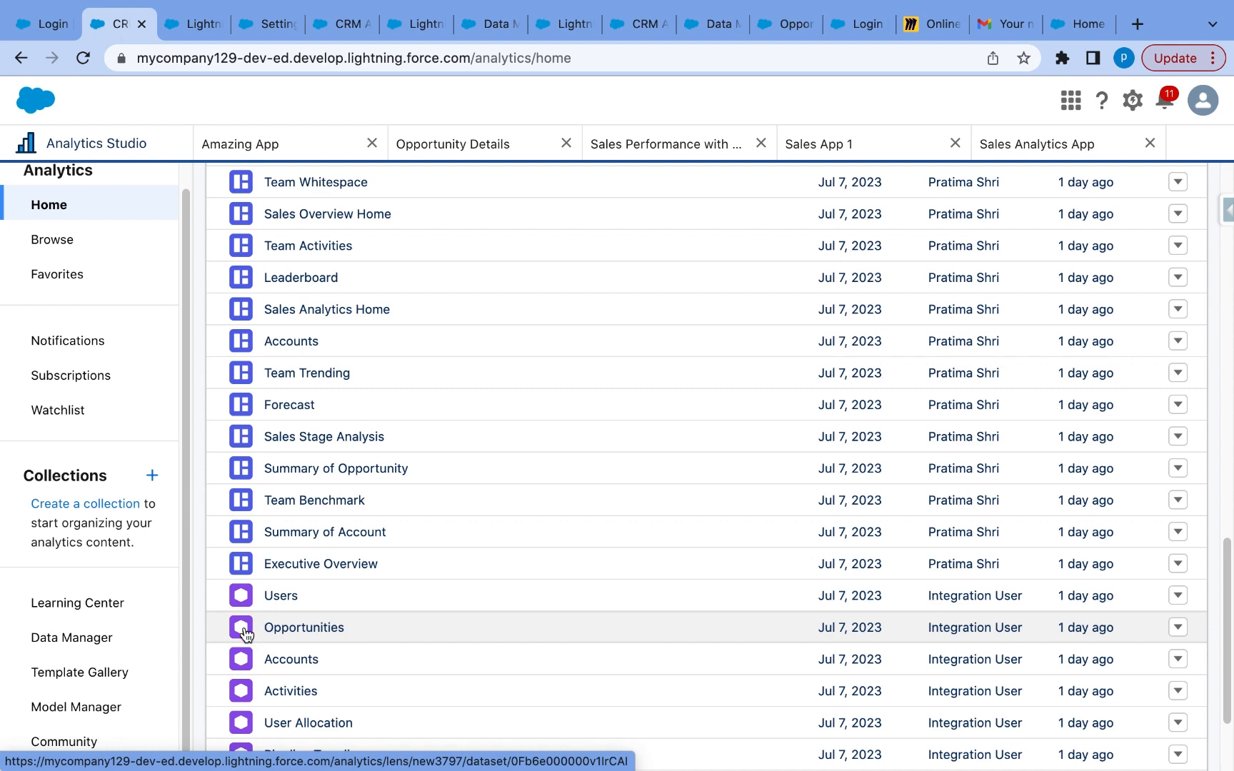
pyautogui.click(288, 629)
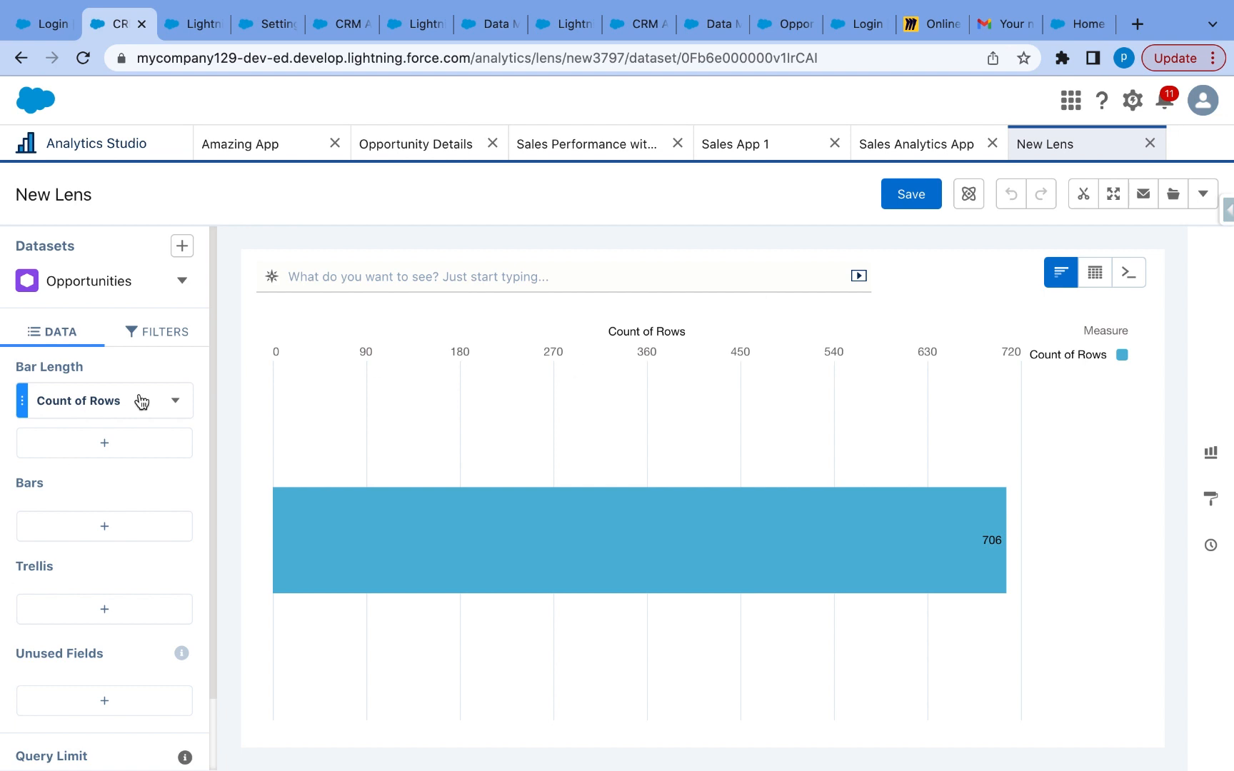
# - Look over the lens's data settings and change the bar length measure to Sum of Amount
pyautogui.scroll(-1, 121, 567)
pyautogui.scroll(-1, 121, 568)
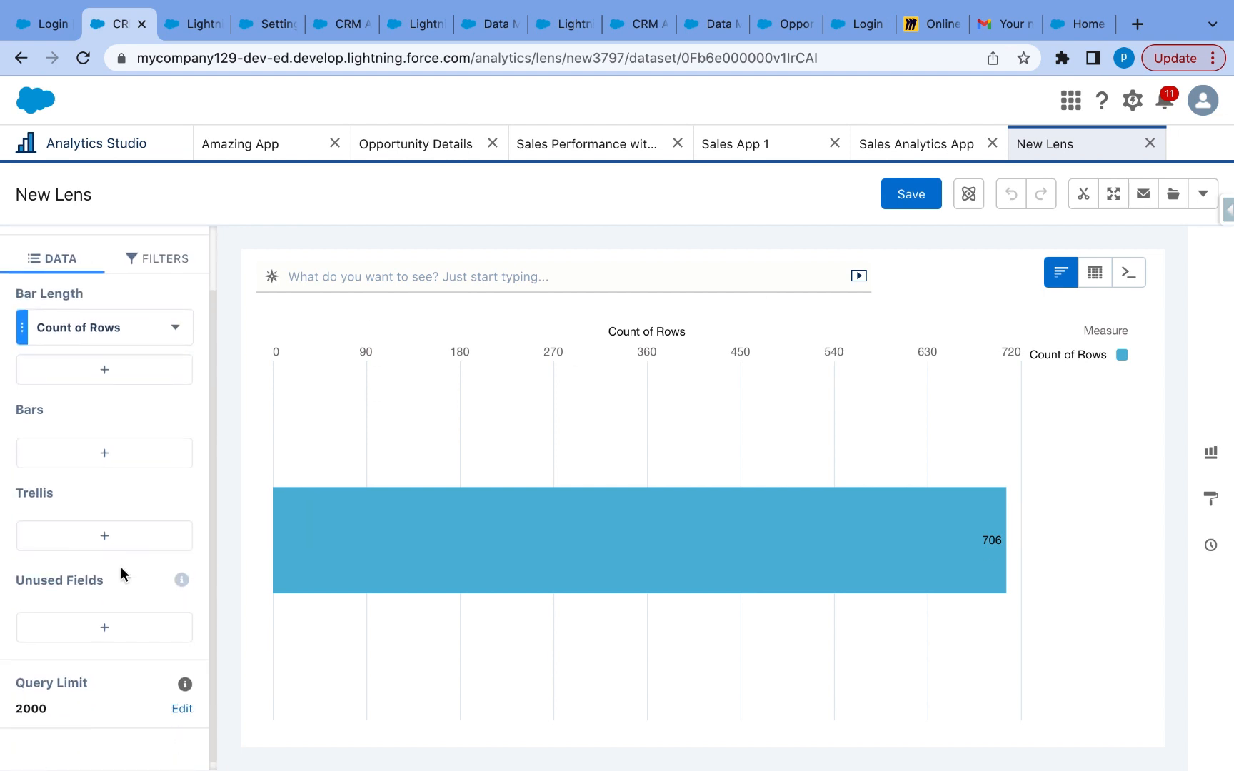
pyautogui.scroll(-1, 103, 585)
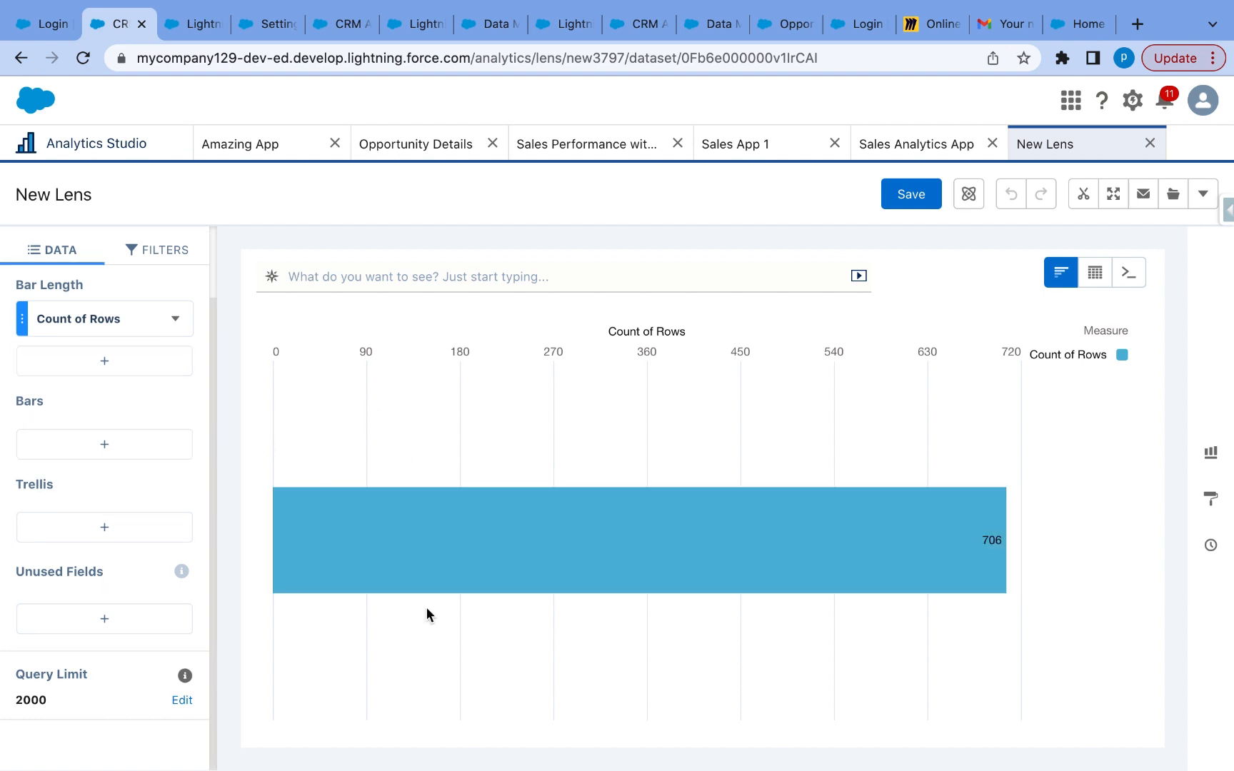
pyautogui.moveTo(958, 551)
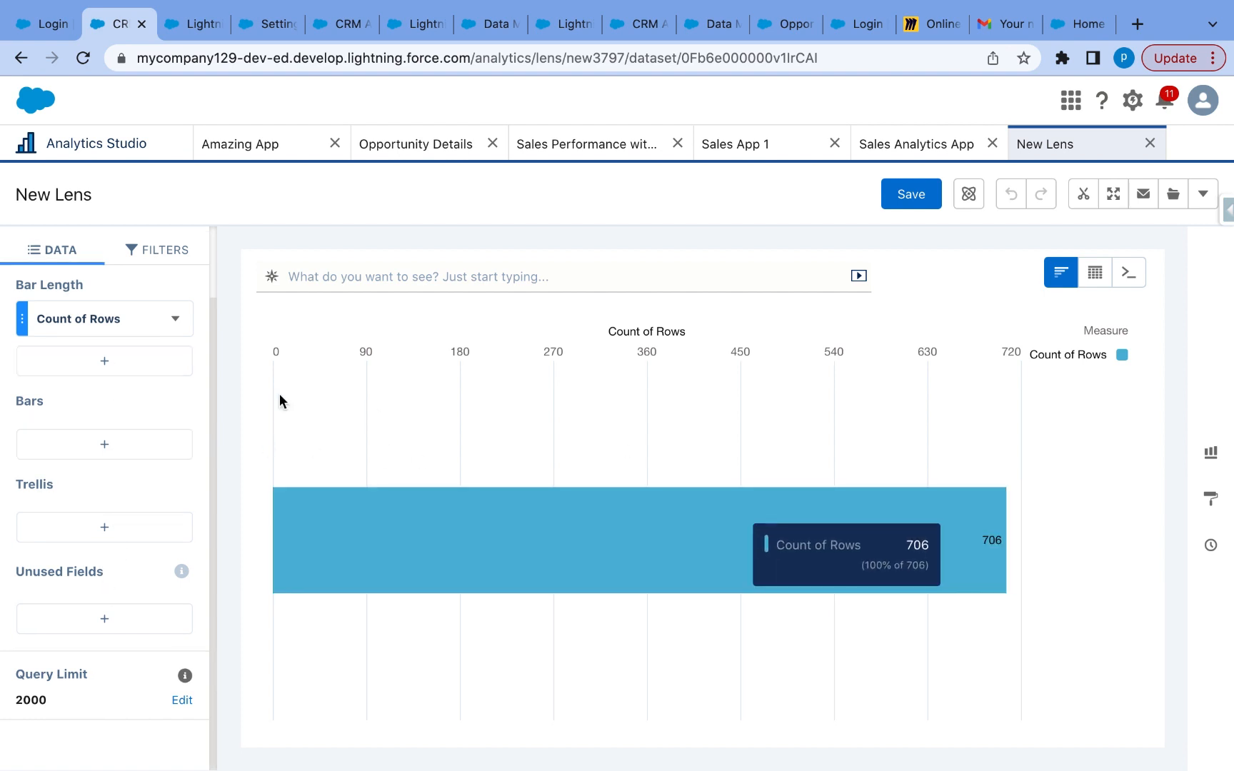
pyautogui.click(107, 326)
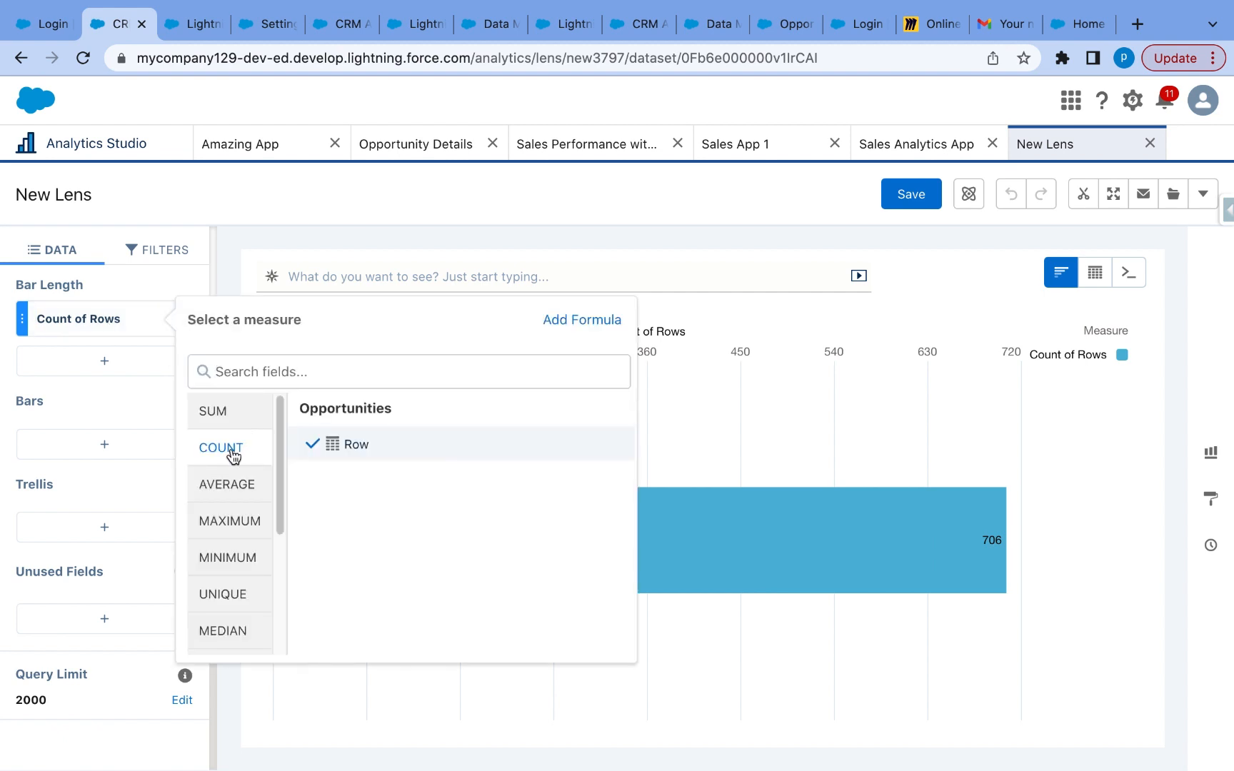
pyautogui.click(230, 417)
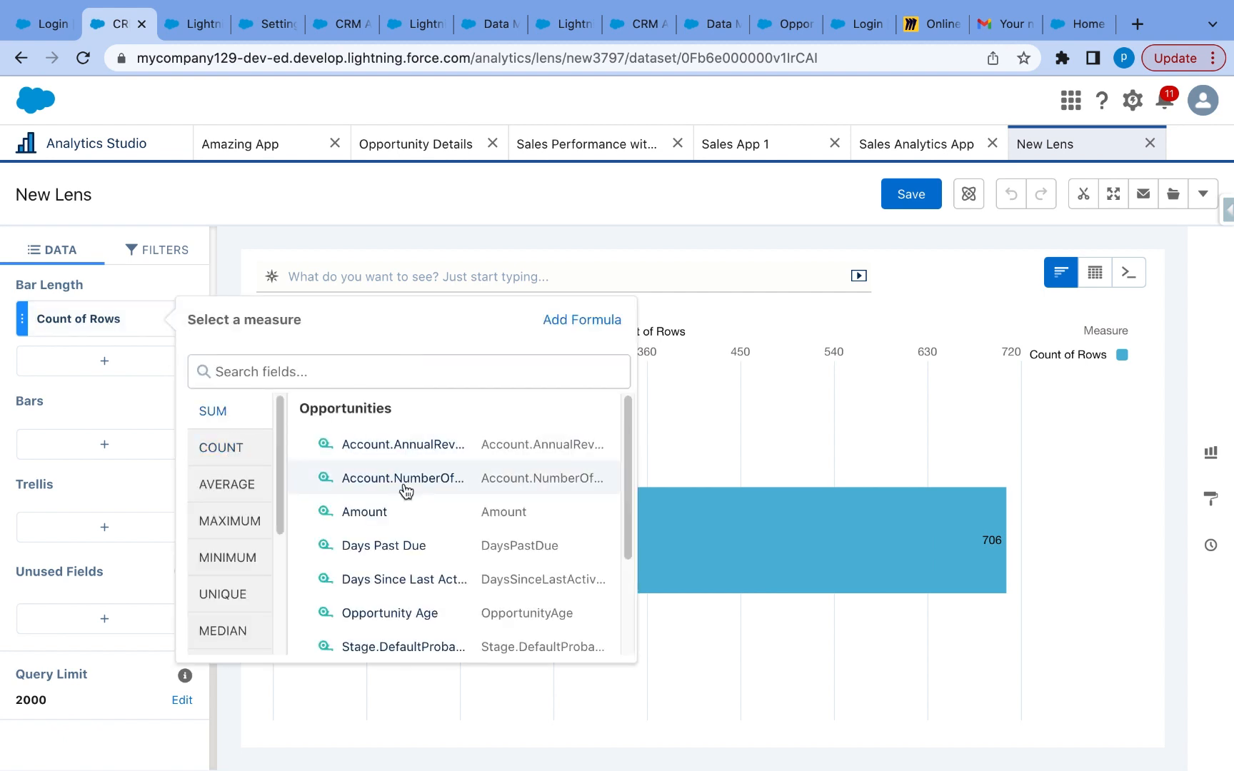
pyautogui.click(403, 517)
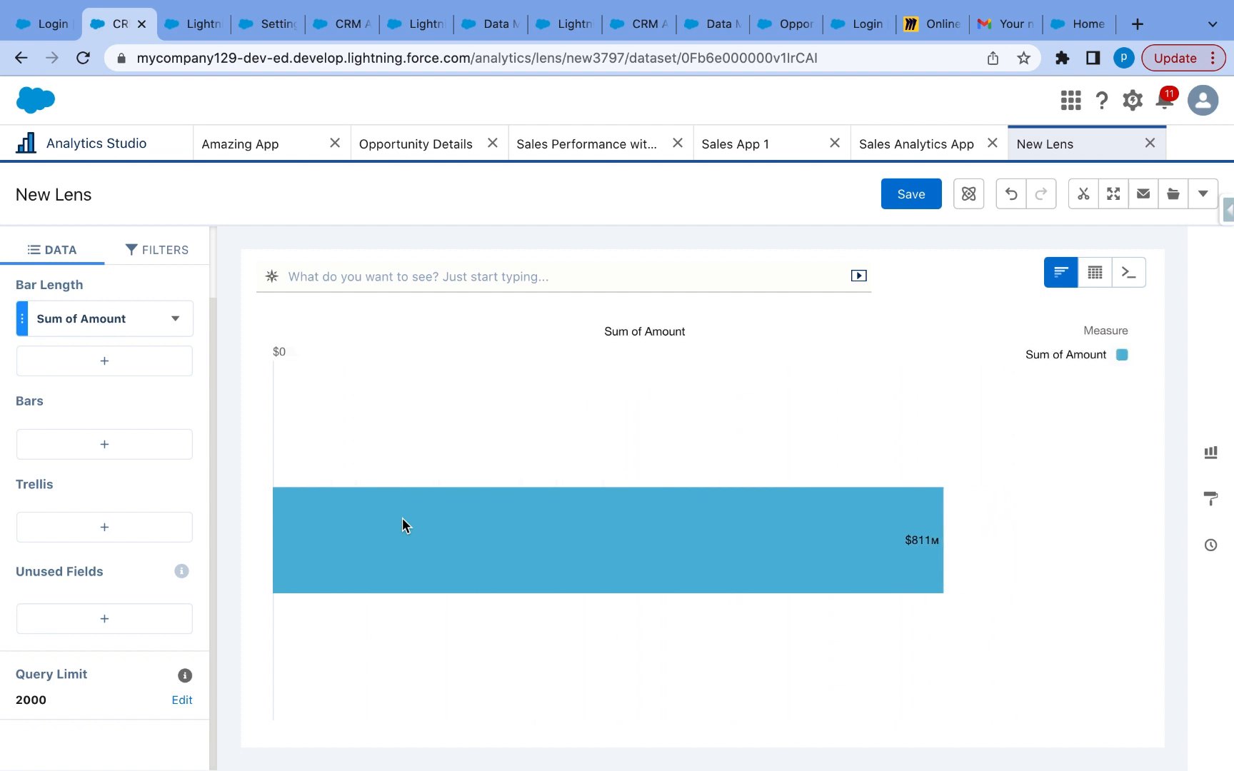
# - Group the chart's bars by Forecast Category
pyautogui.click(110, 444)
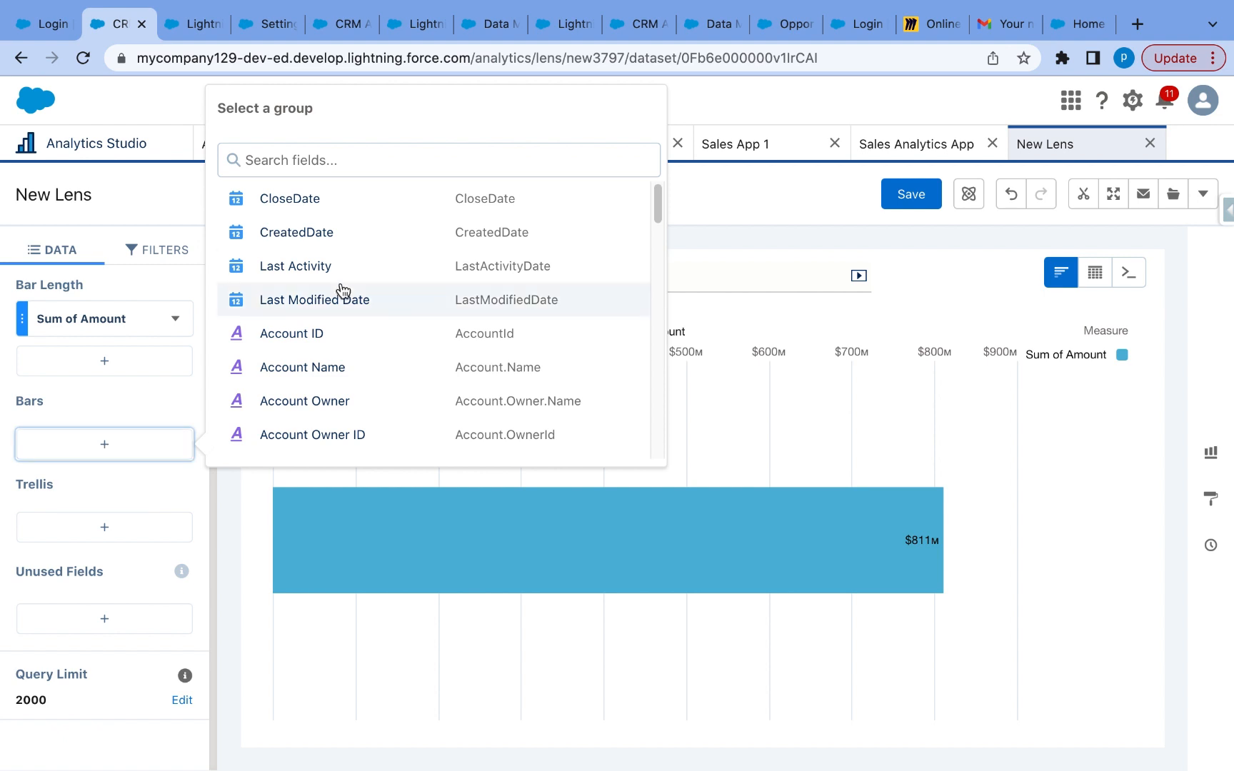
pyautogui.scroll(-6, 340, 286)
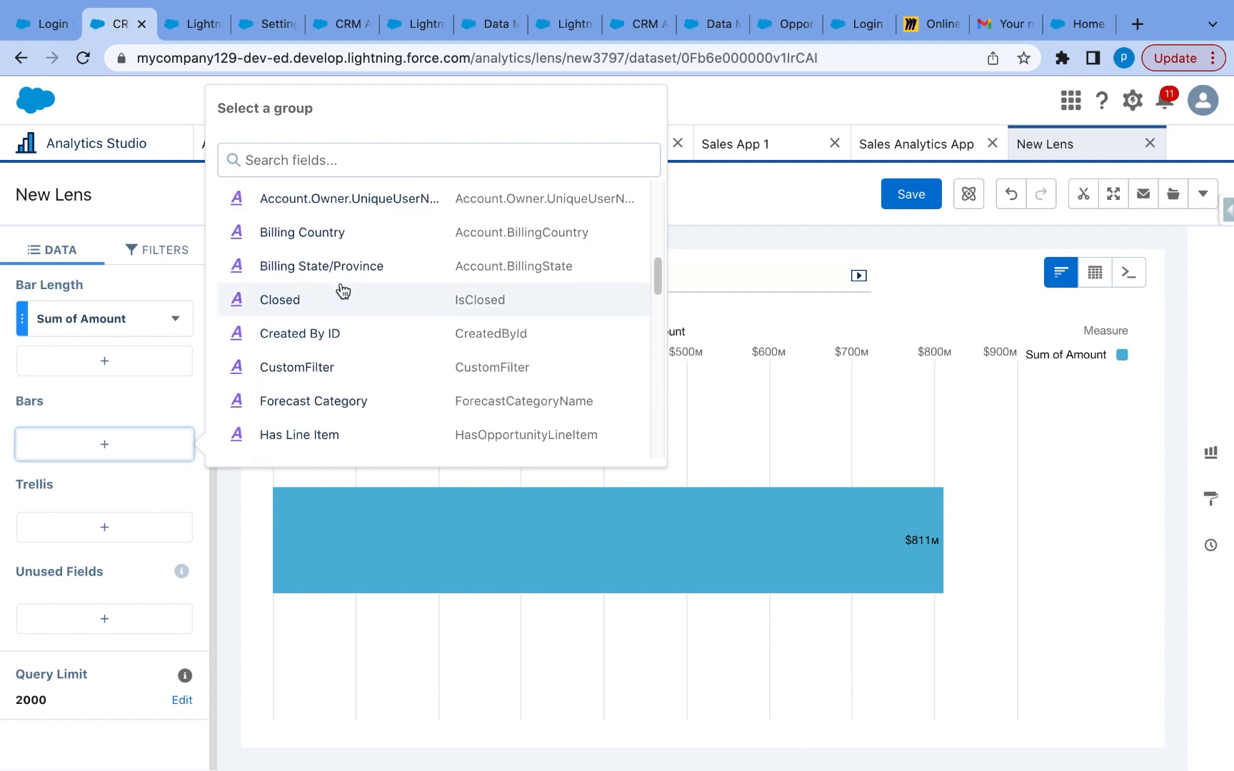
pyautogui.scroll(-2, 343, 289)
pyautogui.click(342, 325)
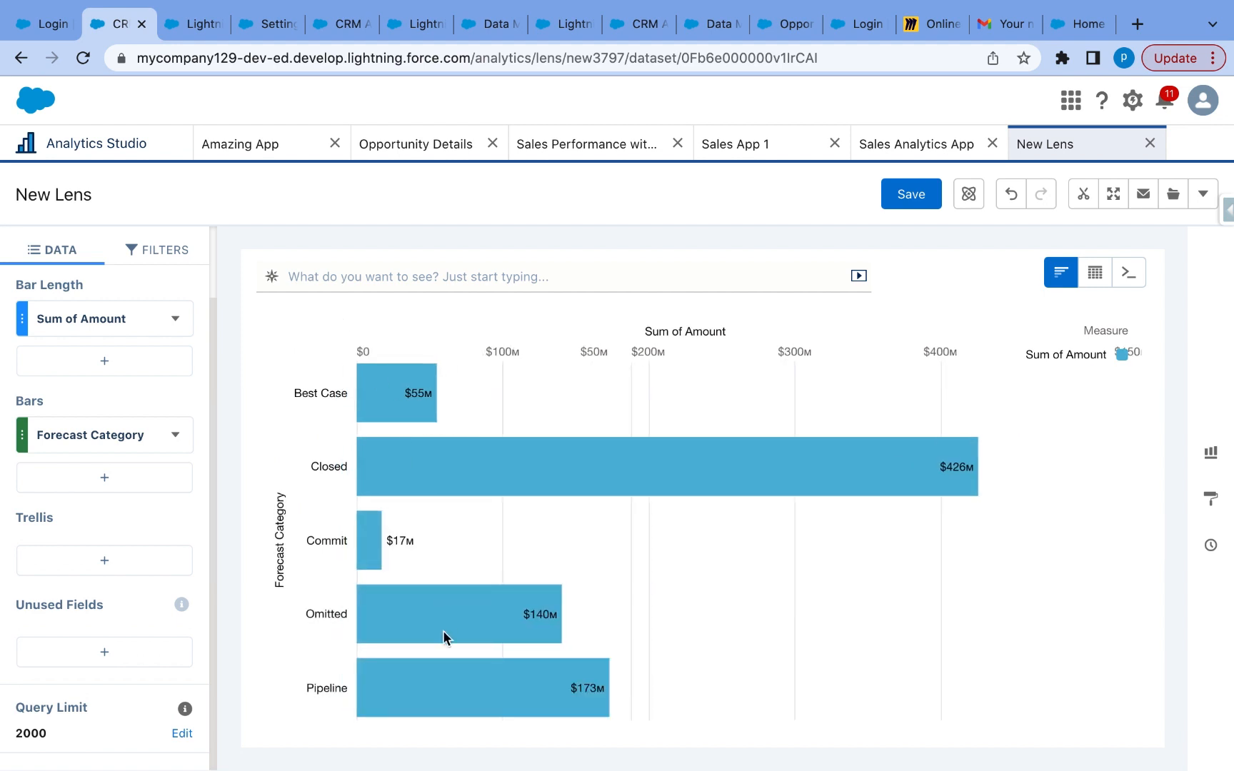
# - Add Account Type as a second grouping for the chart's bars, below Forecast Category
pyautogui.click(105, 480)
pyautogui.write('tye')
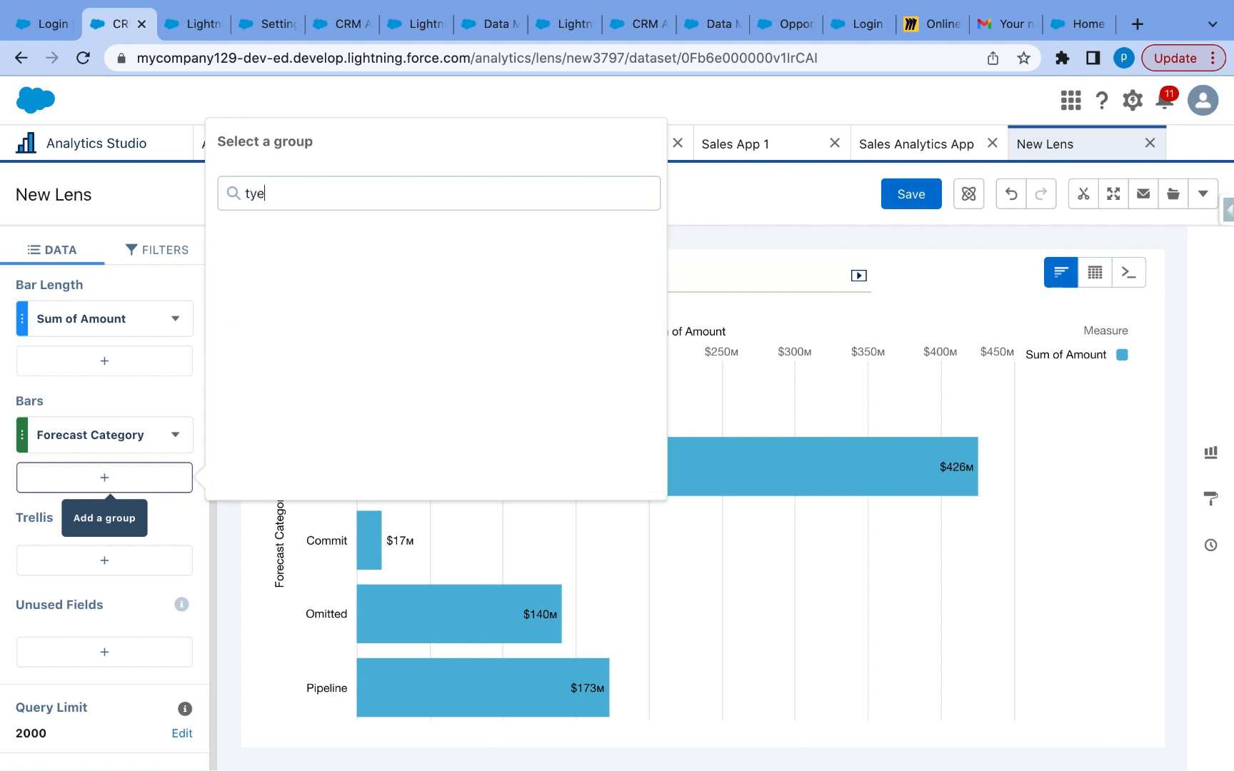
pyautogui.press('BackSpace')
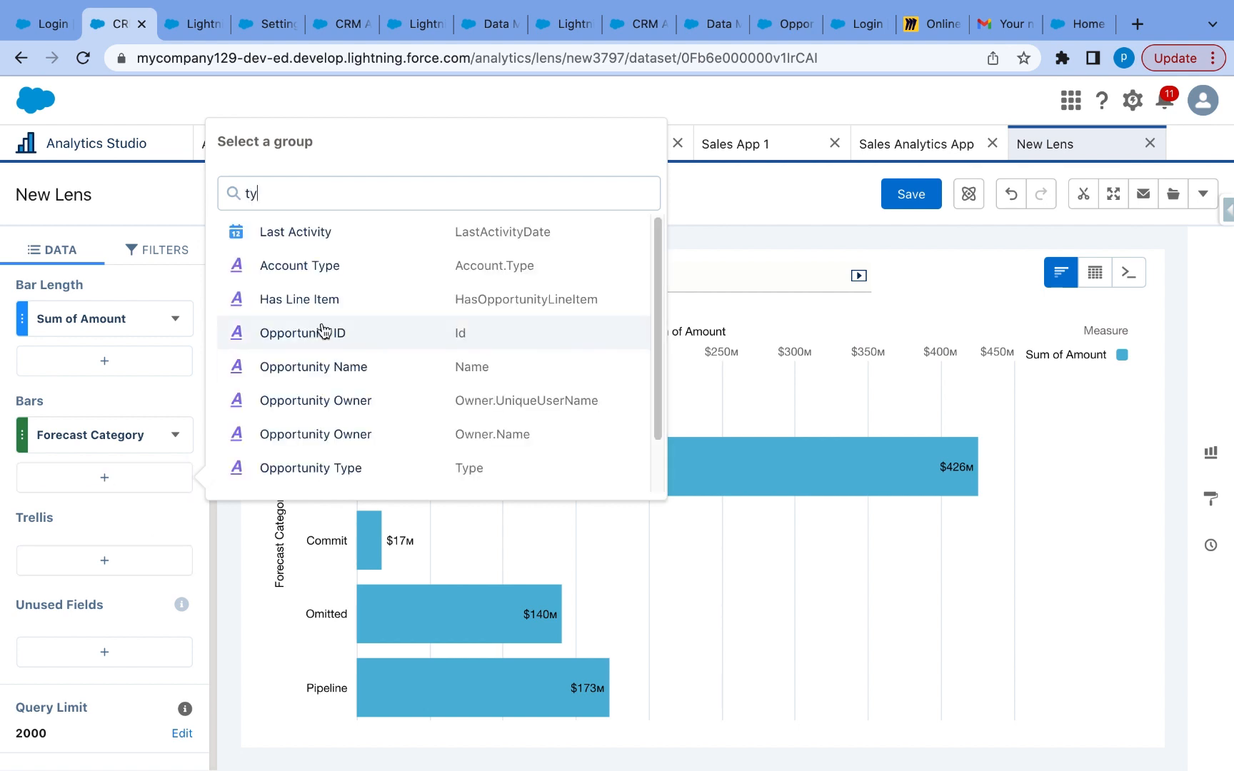
pyautogui.click(359, 277)
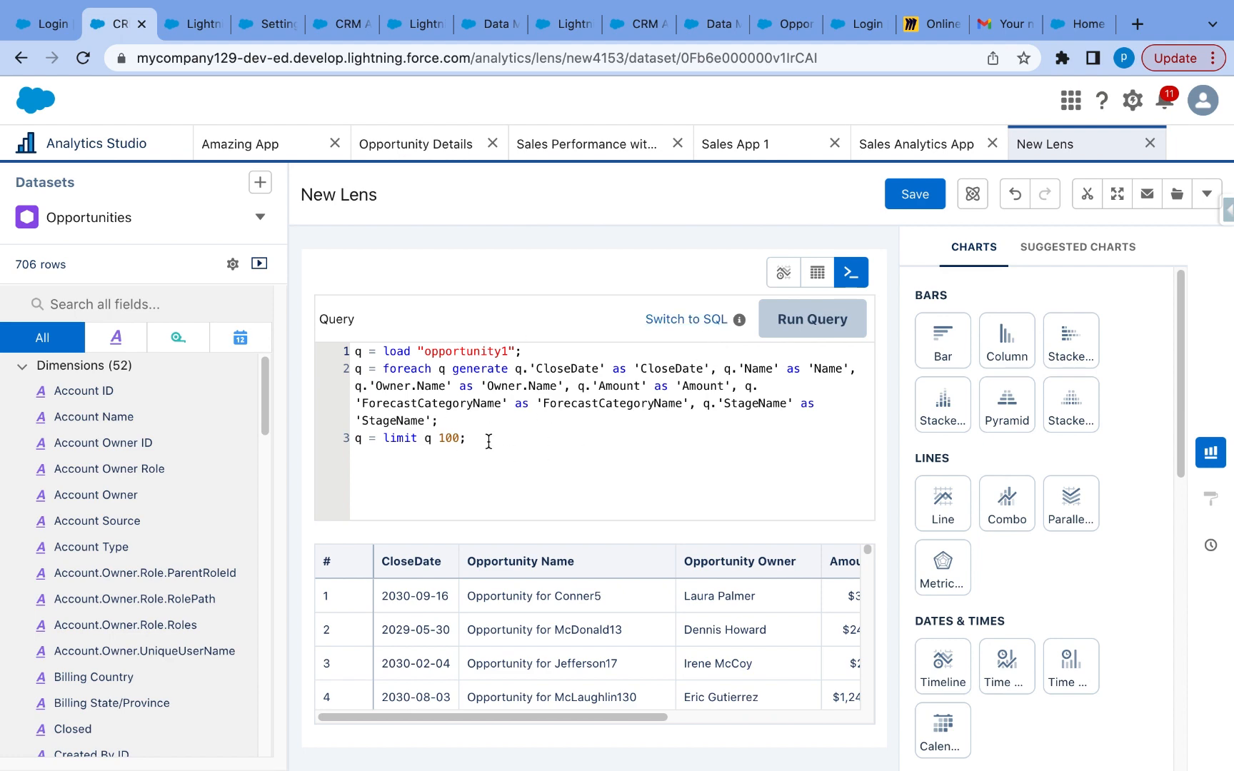
# - Switch the lens's query mode to SQL, accepting that the current query is cleared
pyautogui.click(698, 321)
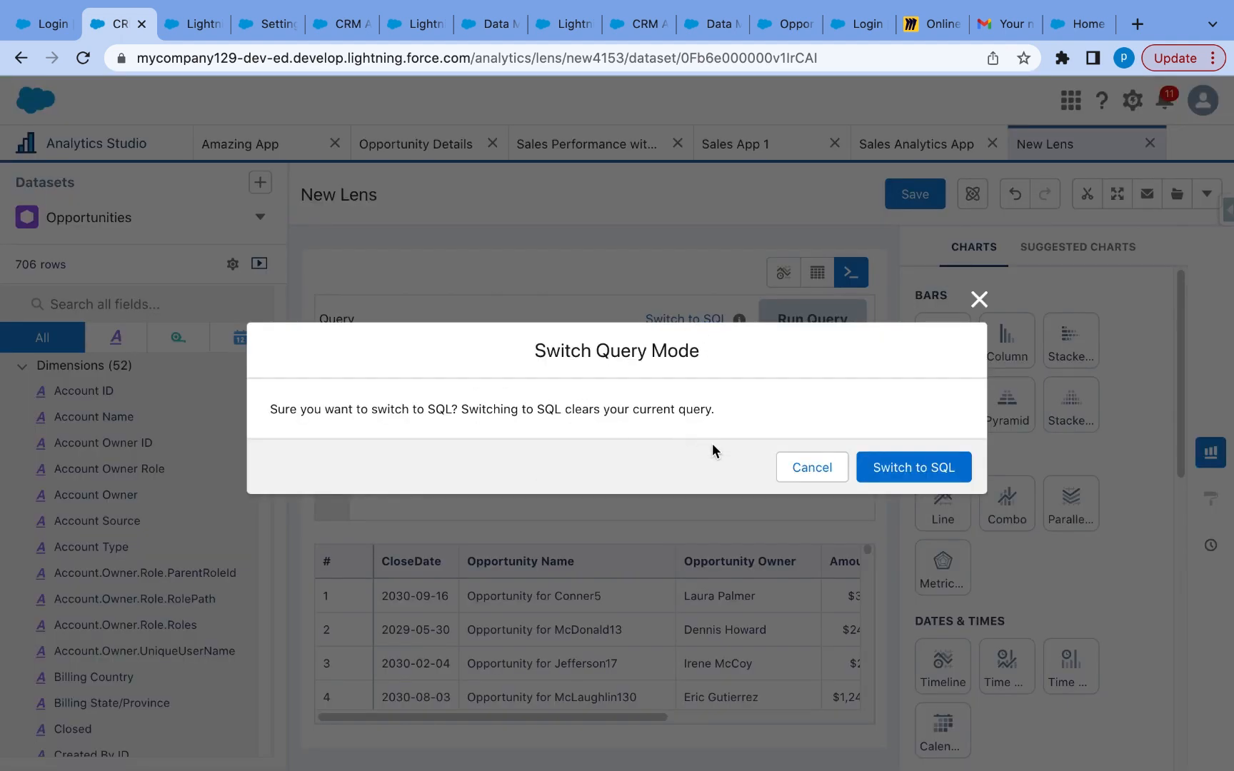
pyautogui.click(927, 465)
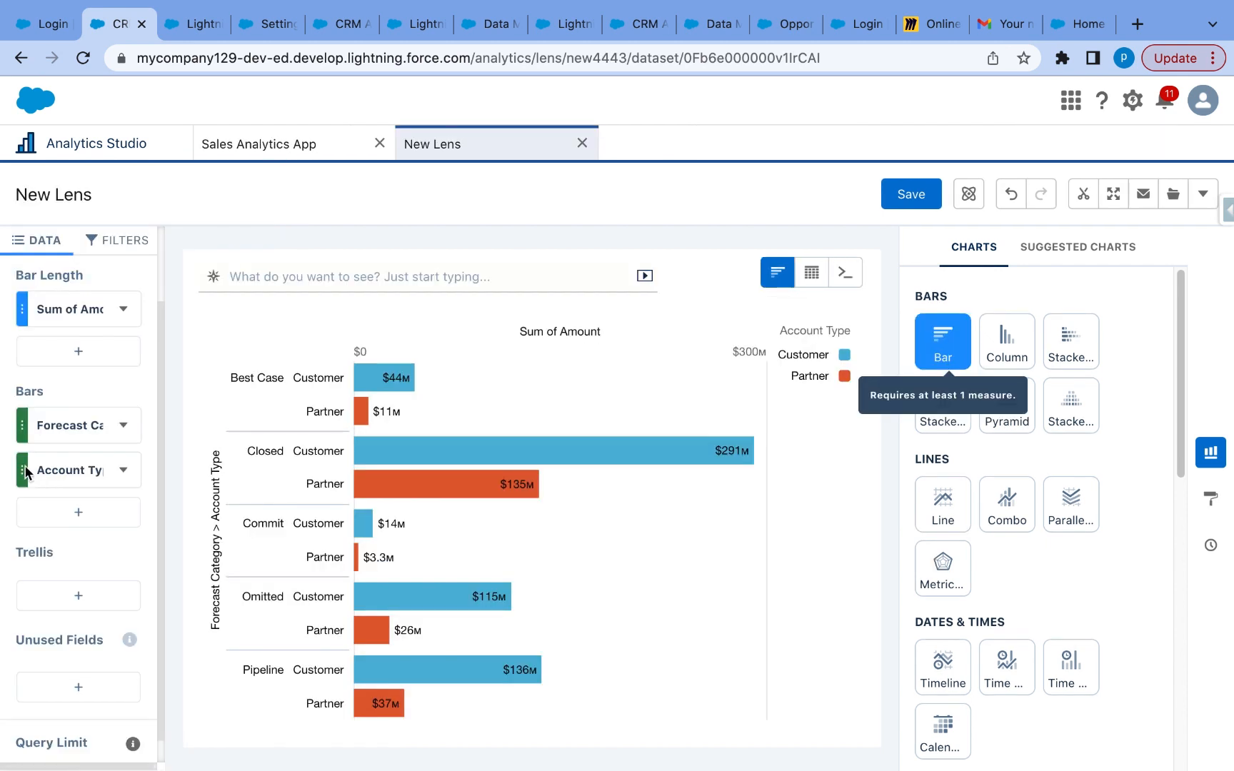
# - Change the lens's bar chart to a stacked column chart
pyautogui.scroll(-1, 35, 443)
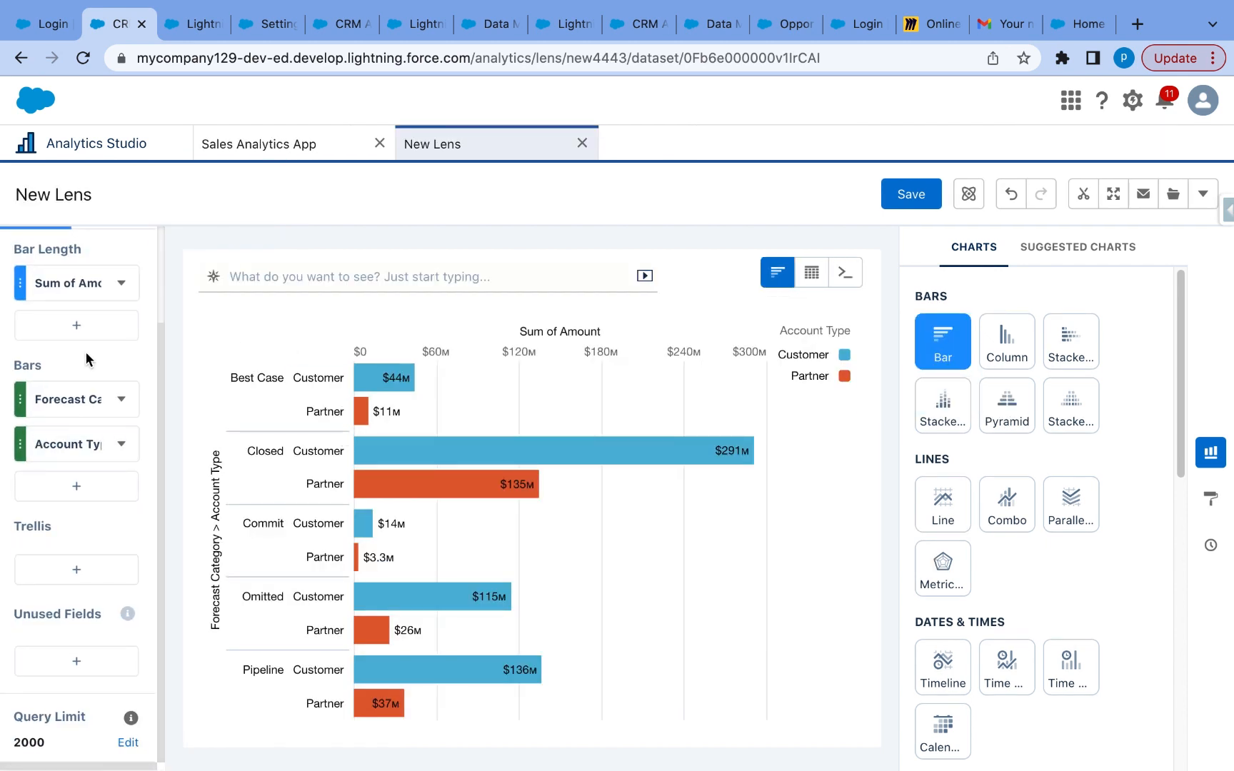
pyautogui.scroll(3, 86, 352)
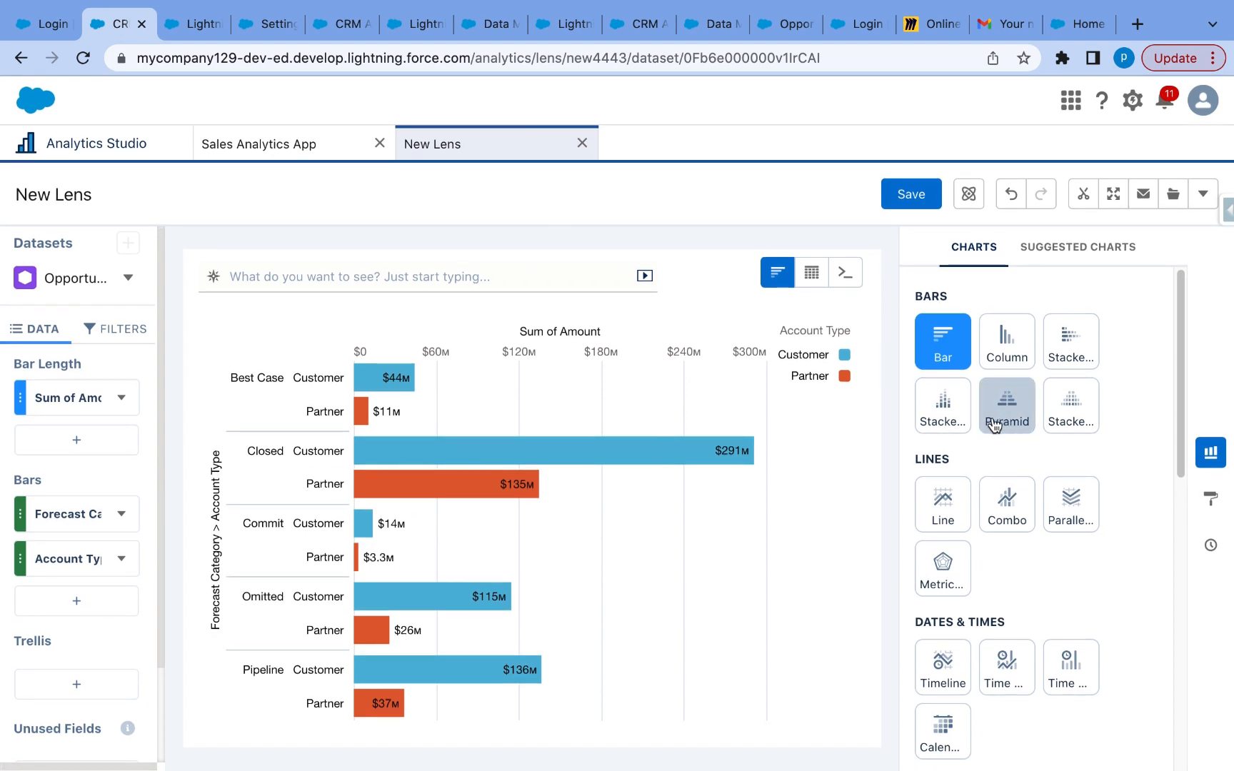
pyautogui.click(935, 418)
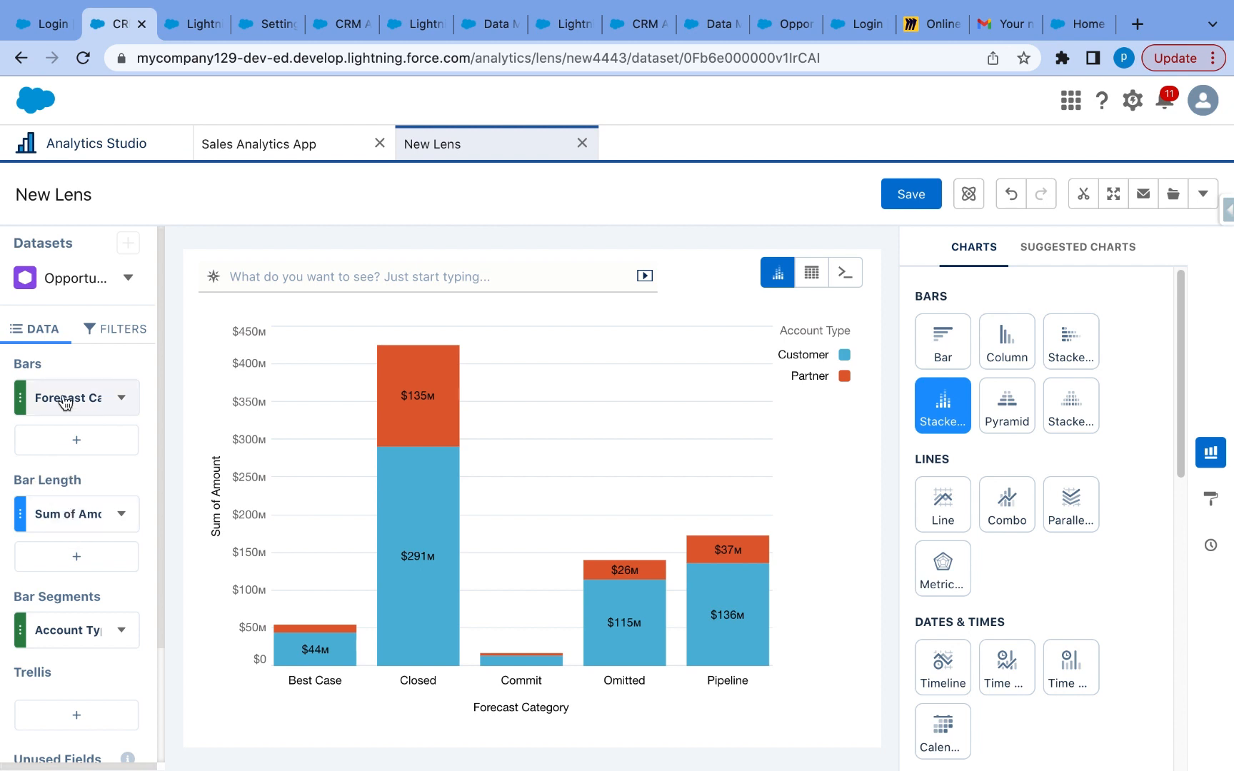
# - Review the chart's formatting properties and apply conditional formatting to Forecast Category
pyautogui.click(1211, 499)
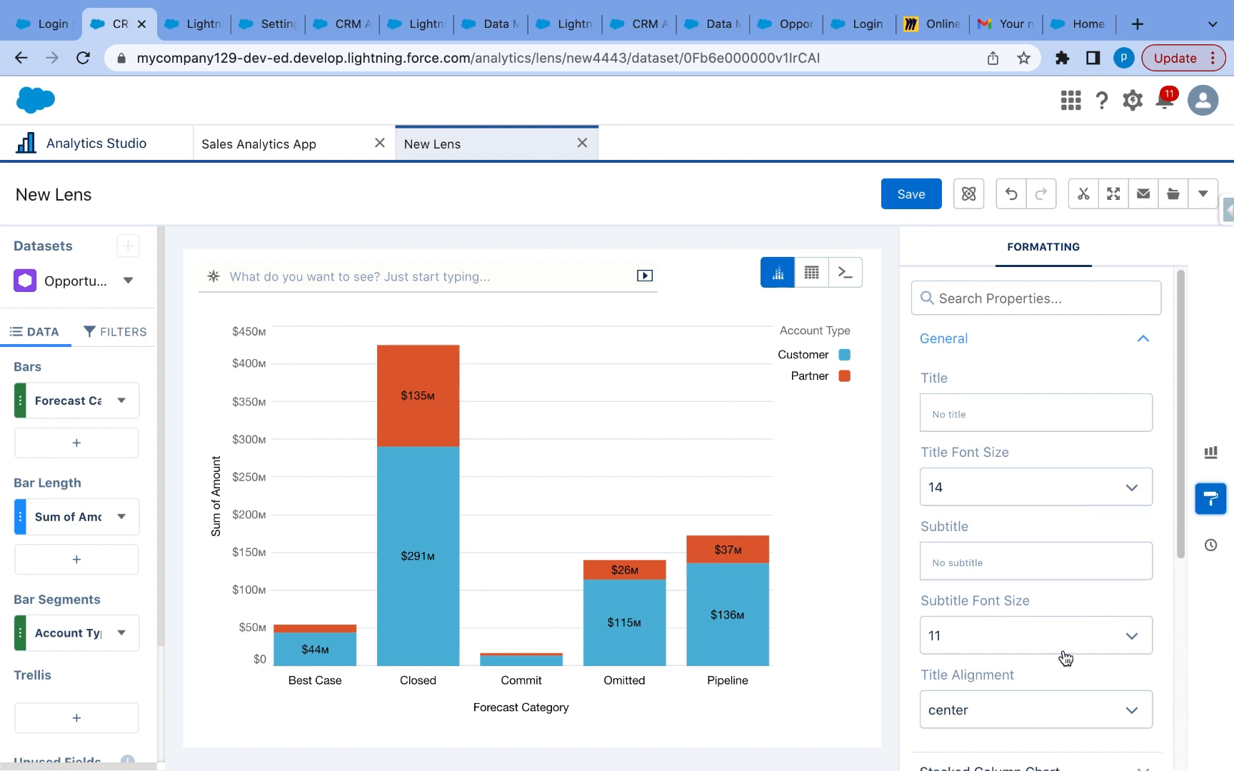
pyautogui.scroll(-5, 1064, 656)
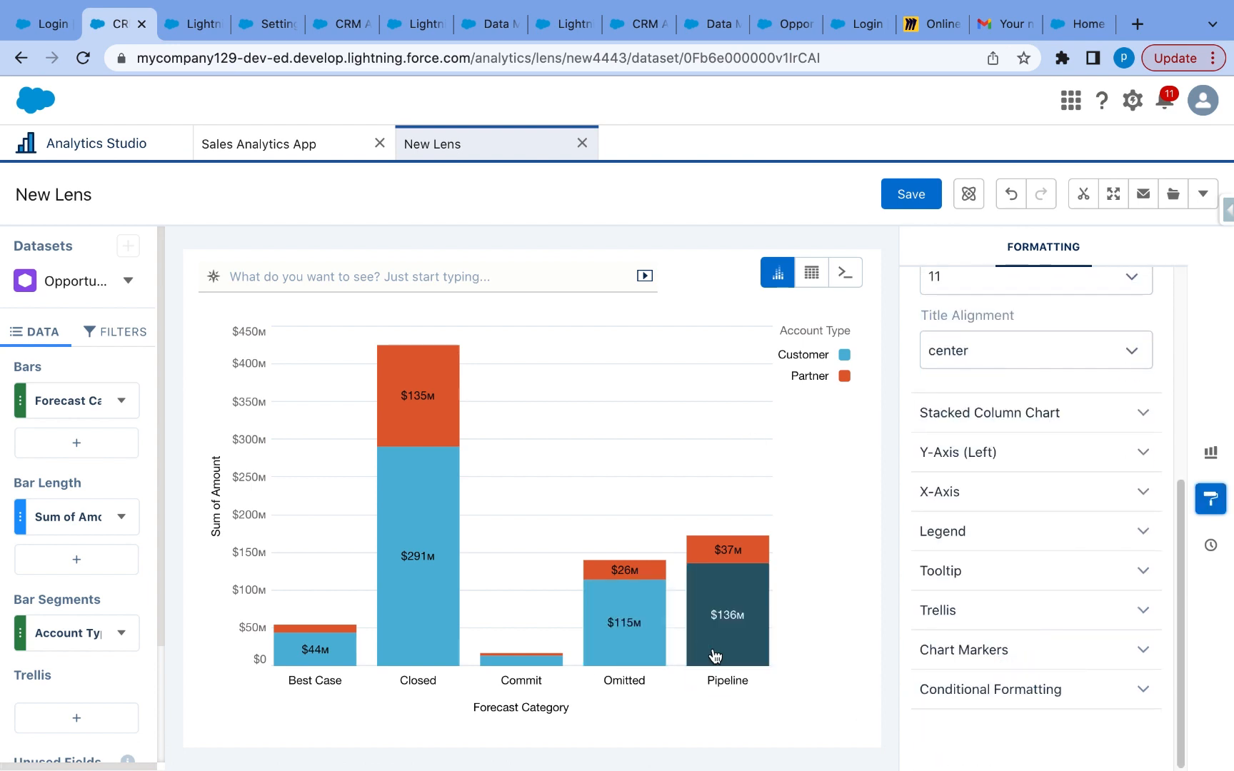
pyautogui.moveTo(715, 656)
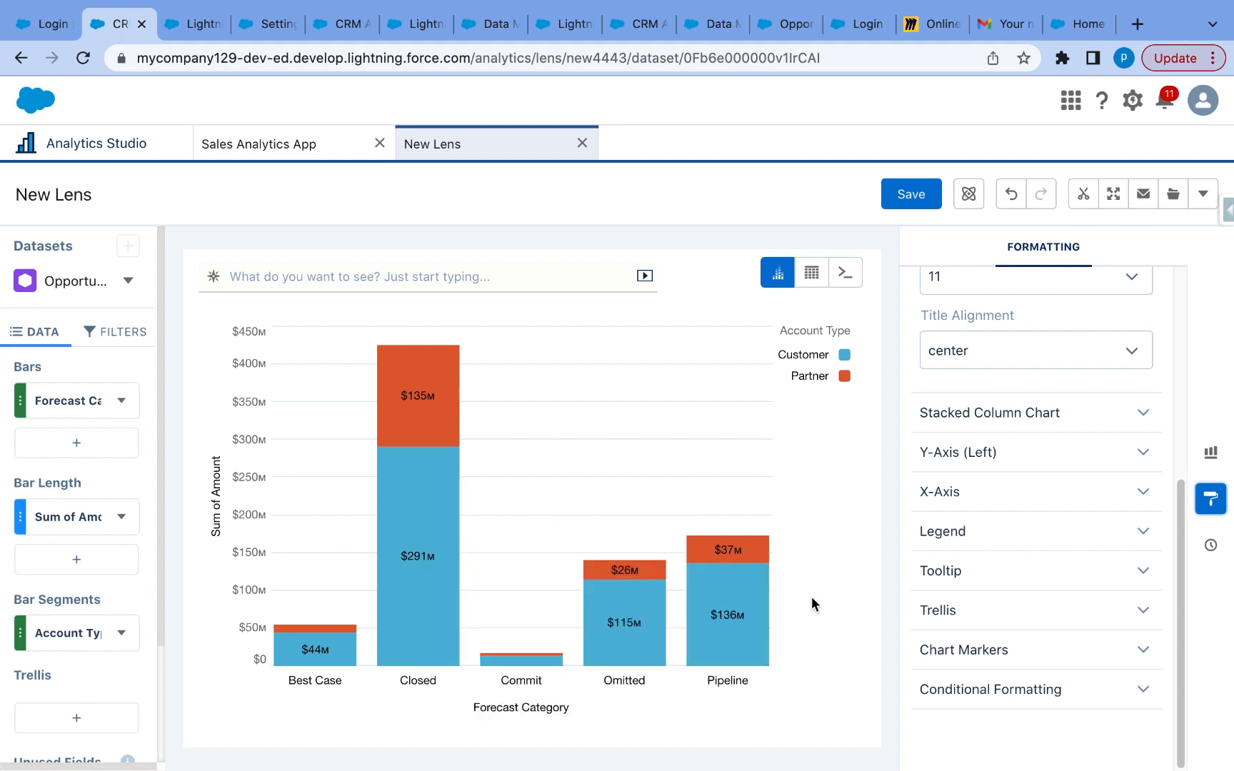
pyautogui.moveTo(619, 620)
pyautogui.click(1082, 690)
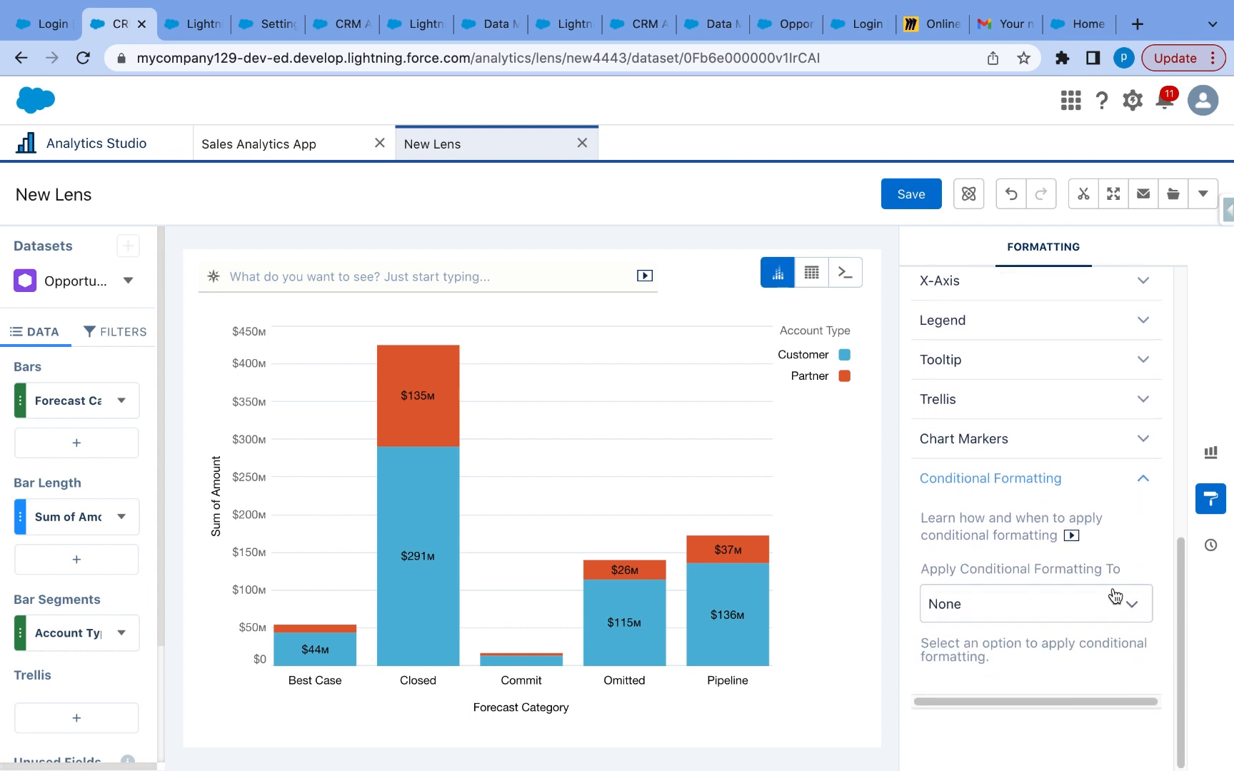
pyautogui.click(1116, 597)
pyautogui.scroll(-2, 1064, 664)
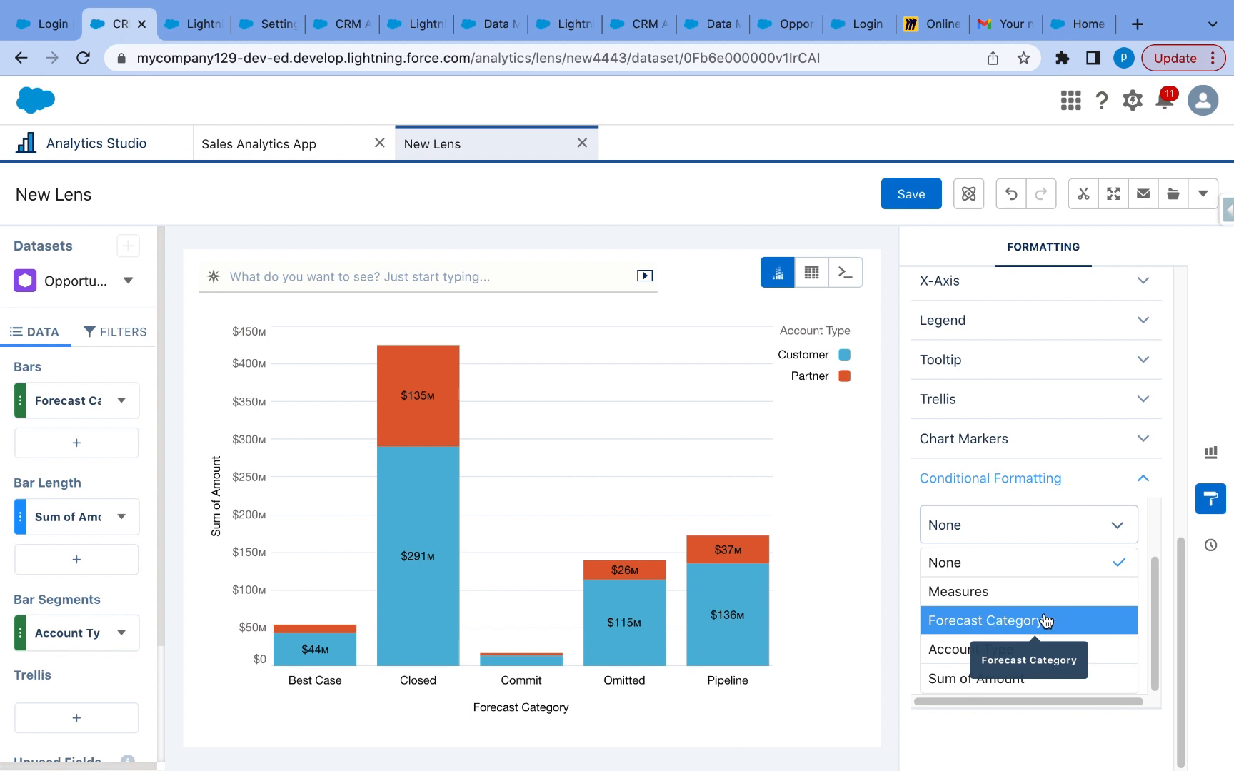
pyautogui.click(1047, 621)
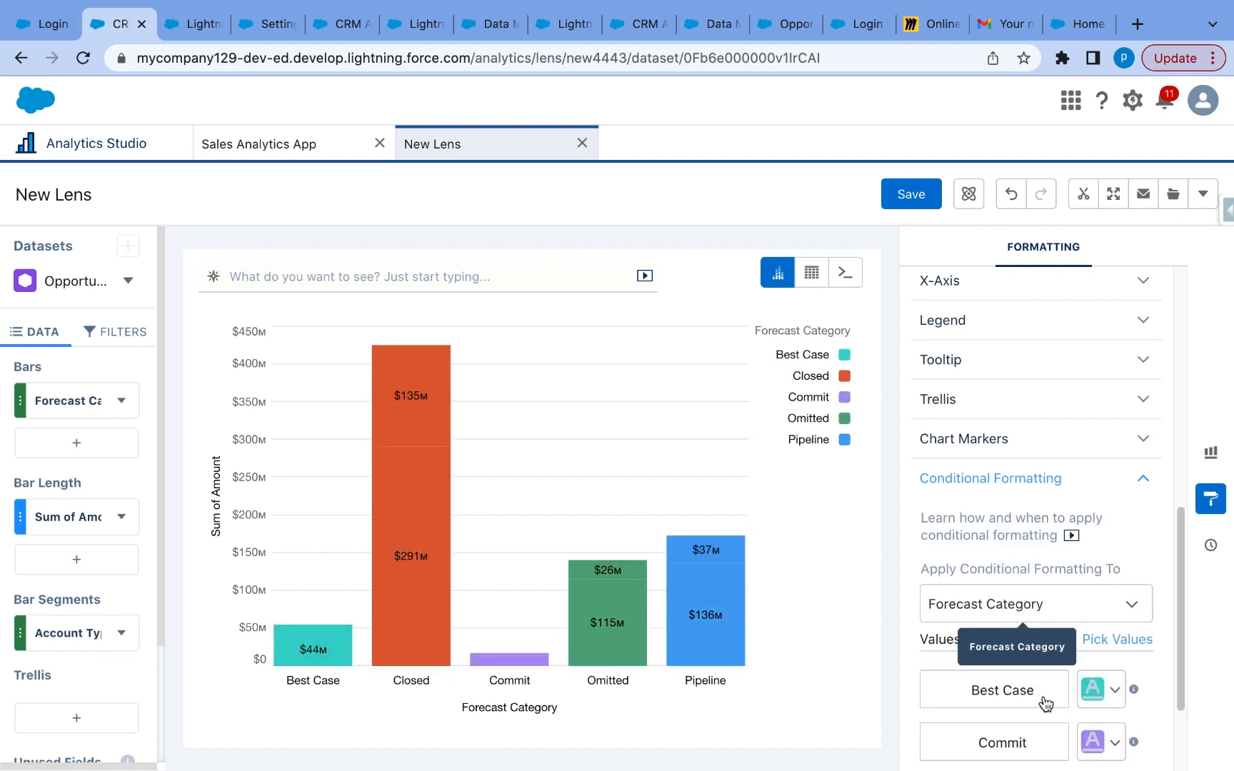
# - Add Omitted and Closed to the Forecast Category values that receive conditional formatting
pyautogui.scroll(-3, 1047, 735)
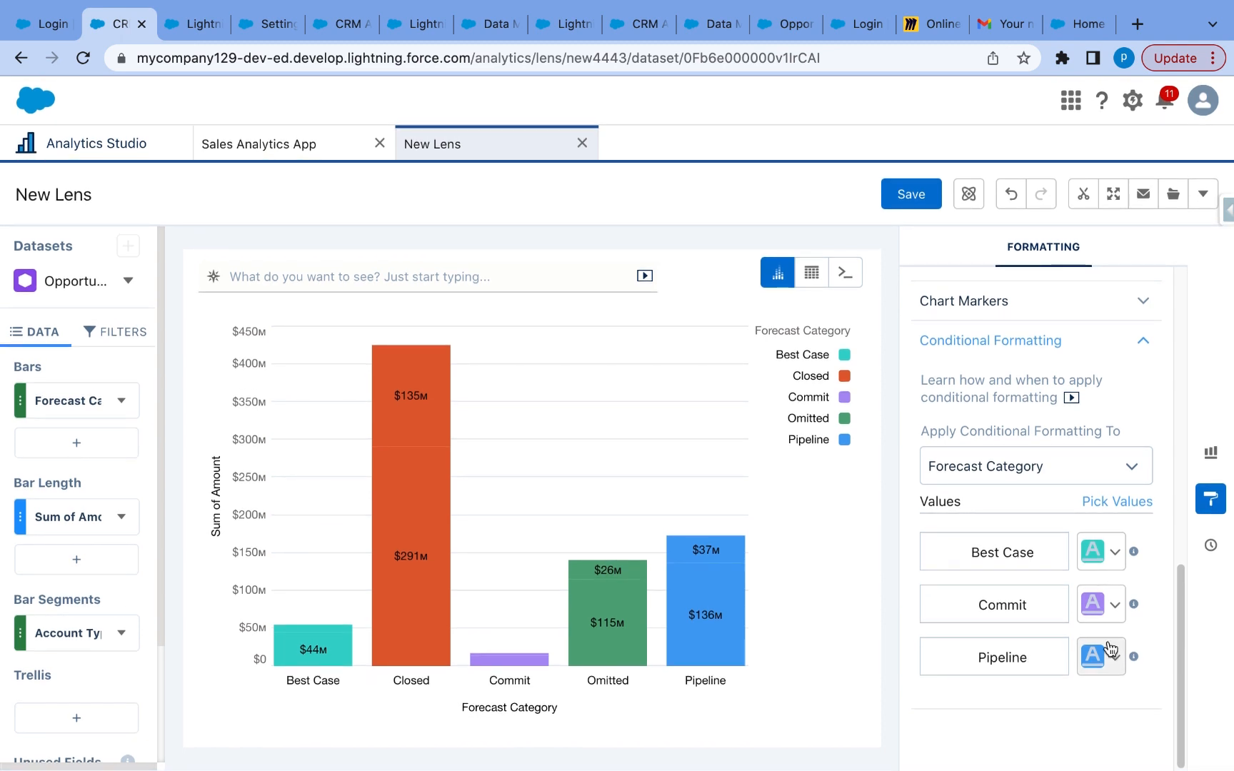
pyautogui.click(1124, 502)
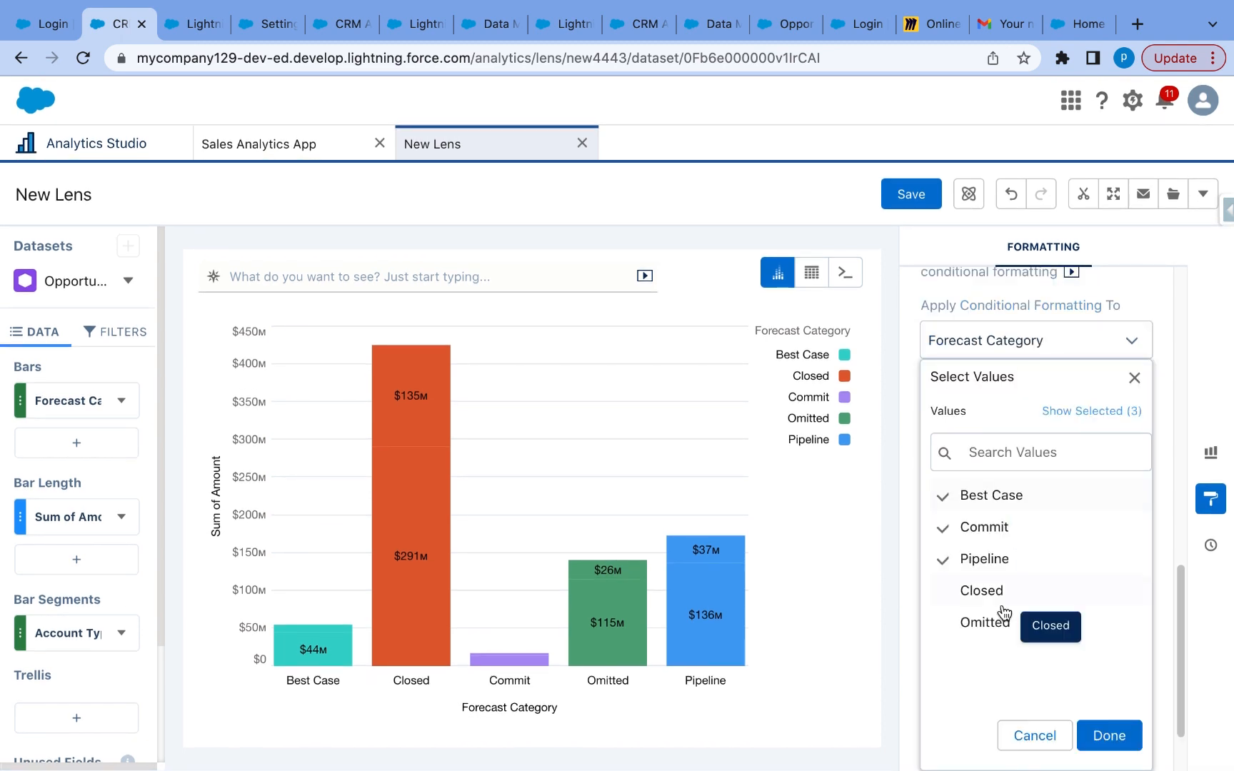
pyautogui.click(983, 622)
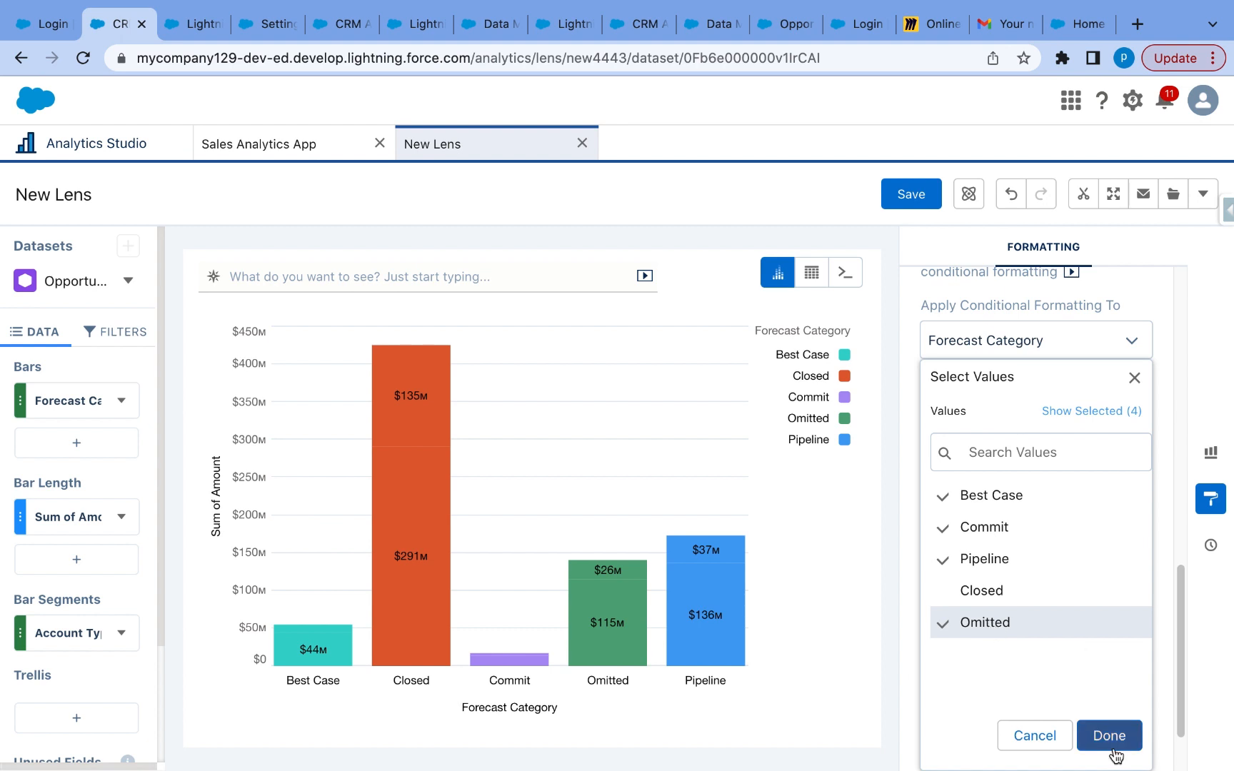
pyautogui.click(1029, 594)
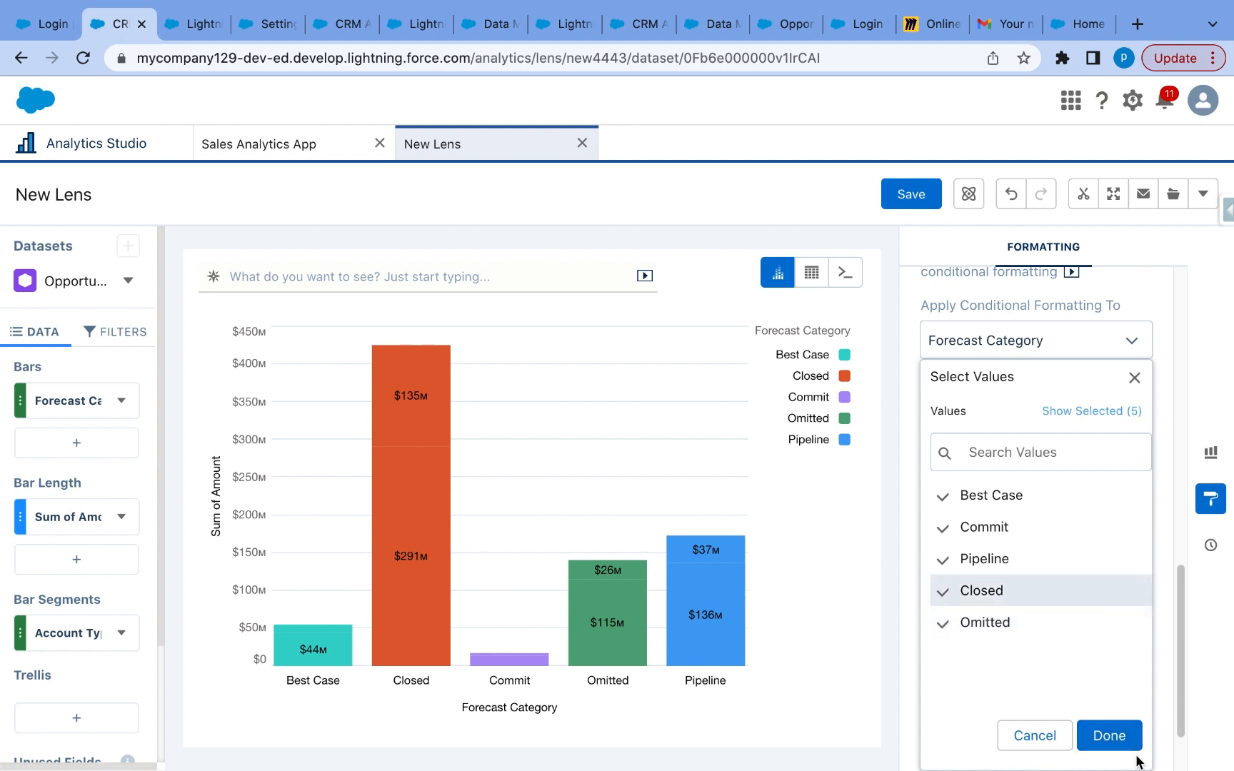
pyautogui.click(1121, 735)
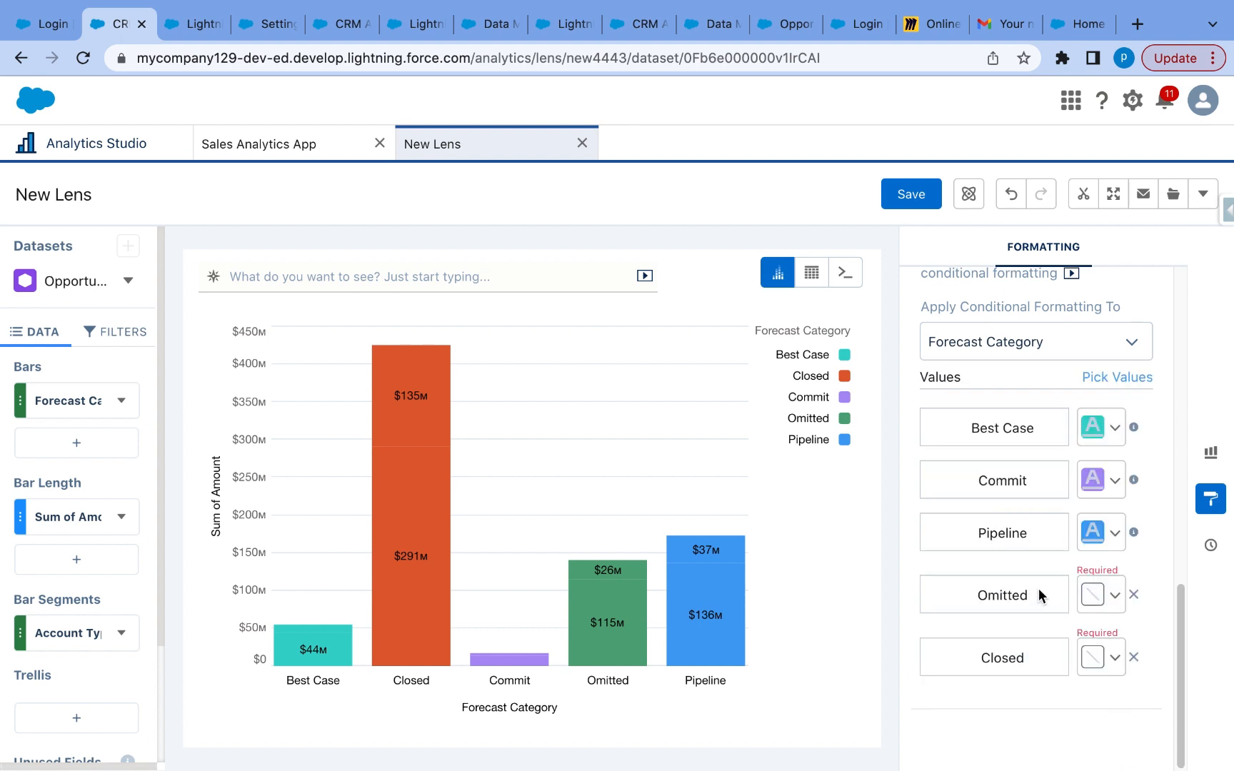
# - Color the Omitted value red and the Closed value dark blue in the conditional formatting
pyautogui.click(1093, 596)
pyautogui.click(956, 673)
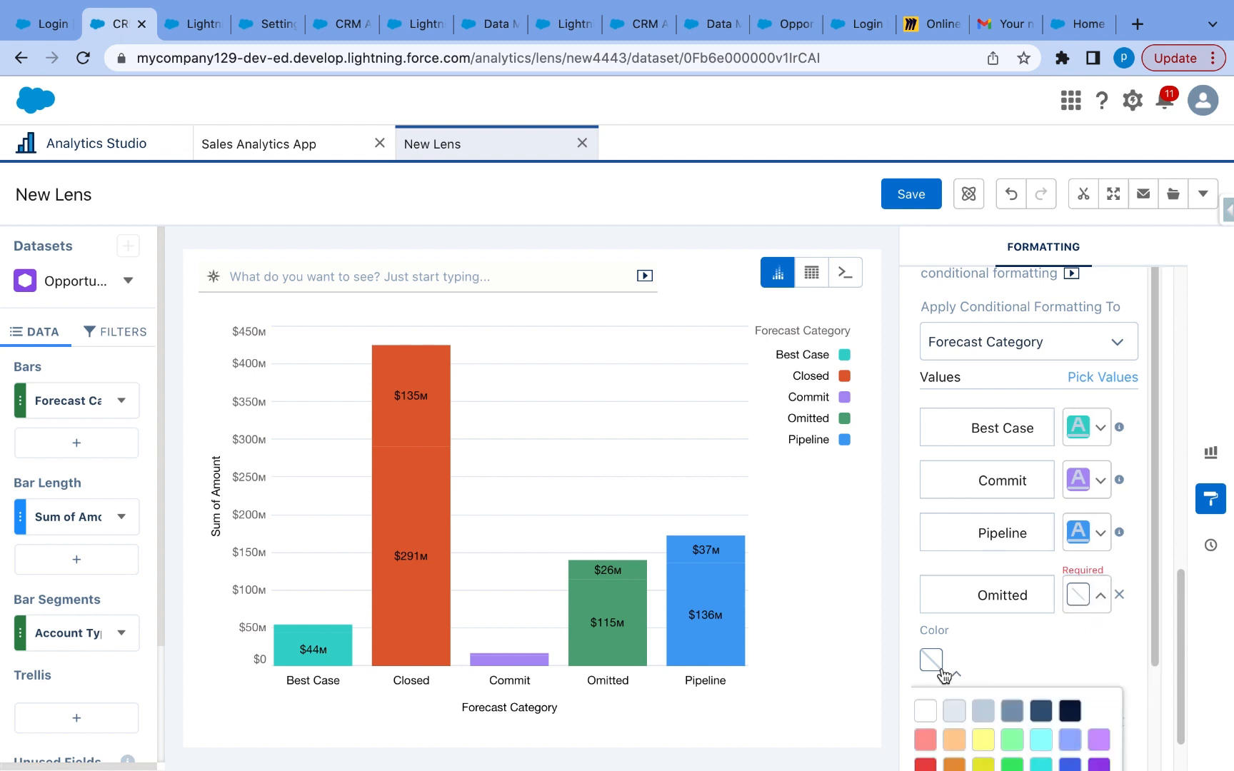
pyautogui.click(926, 766)
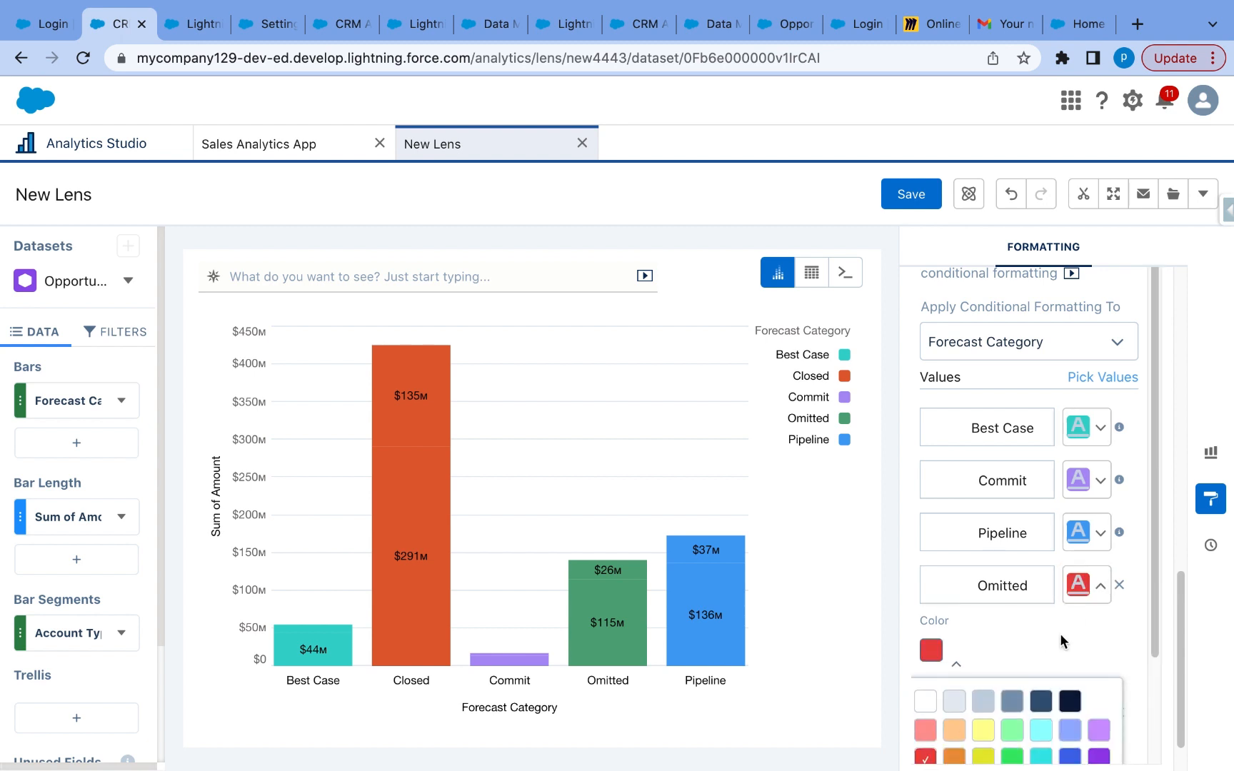
pyautogui.scroll(-3, 1060, 633)
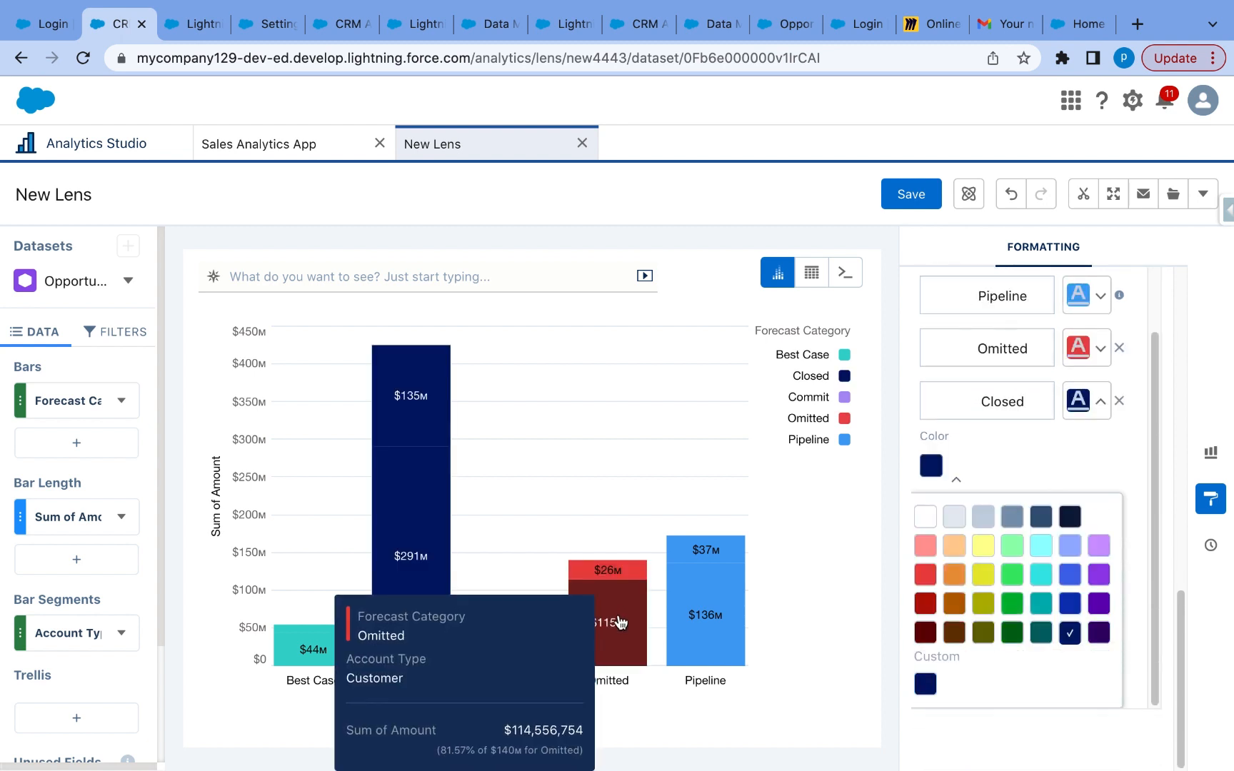
pyautogui.moveTo(420, 592)
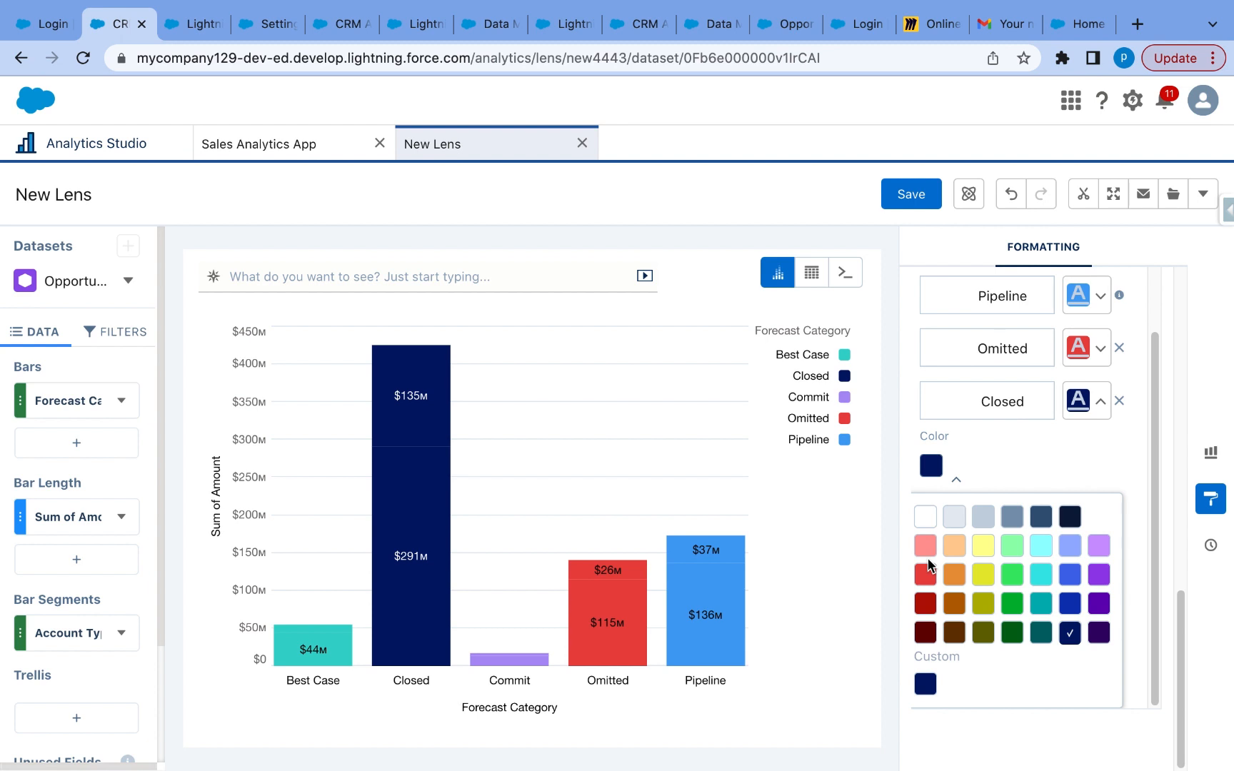
pyautogui.scroll(5, 1143, 437)
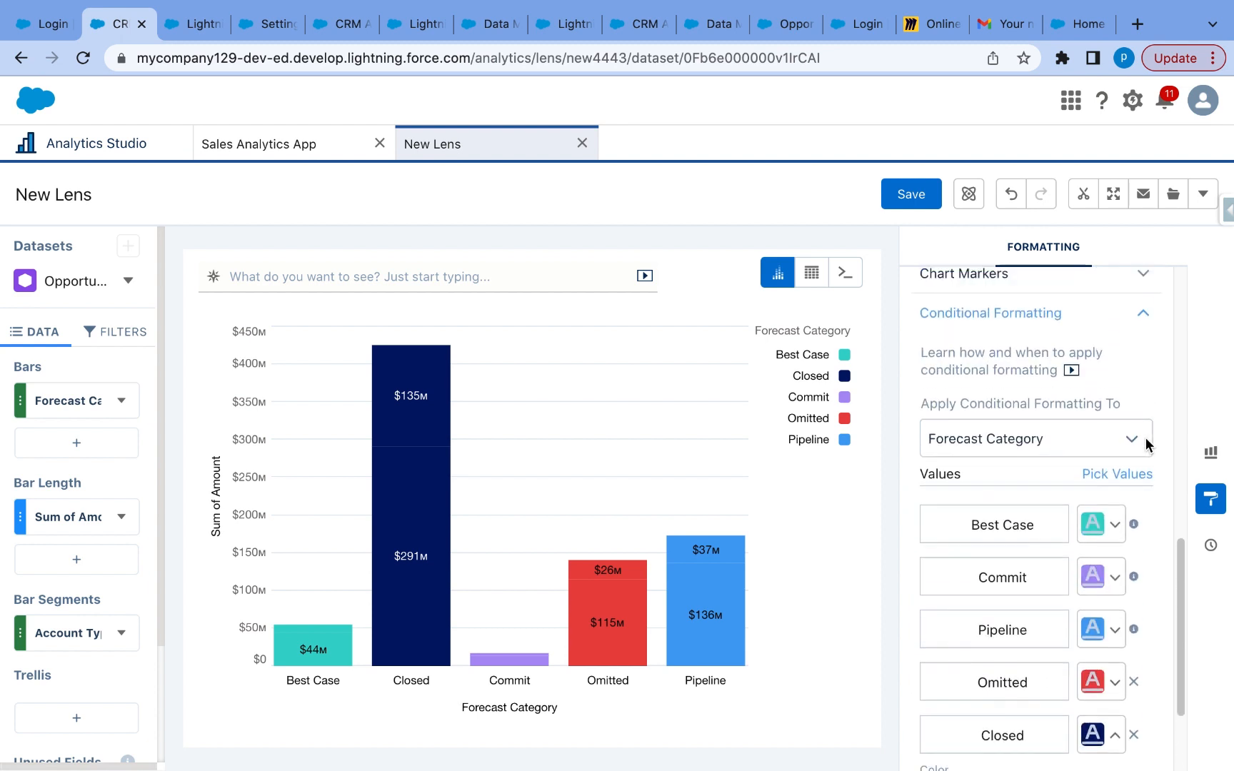
# - Clip the lens to the dashboard designer with the display label "oppforecast"
pyautogui.scroll(10, 1145, 444)
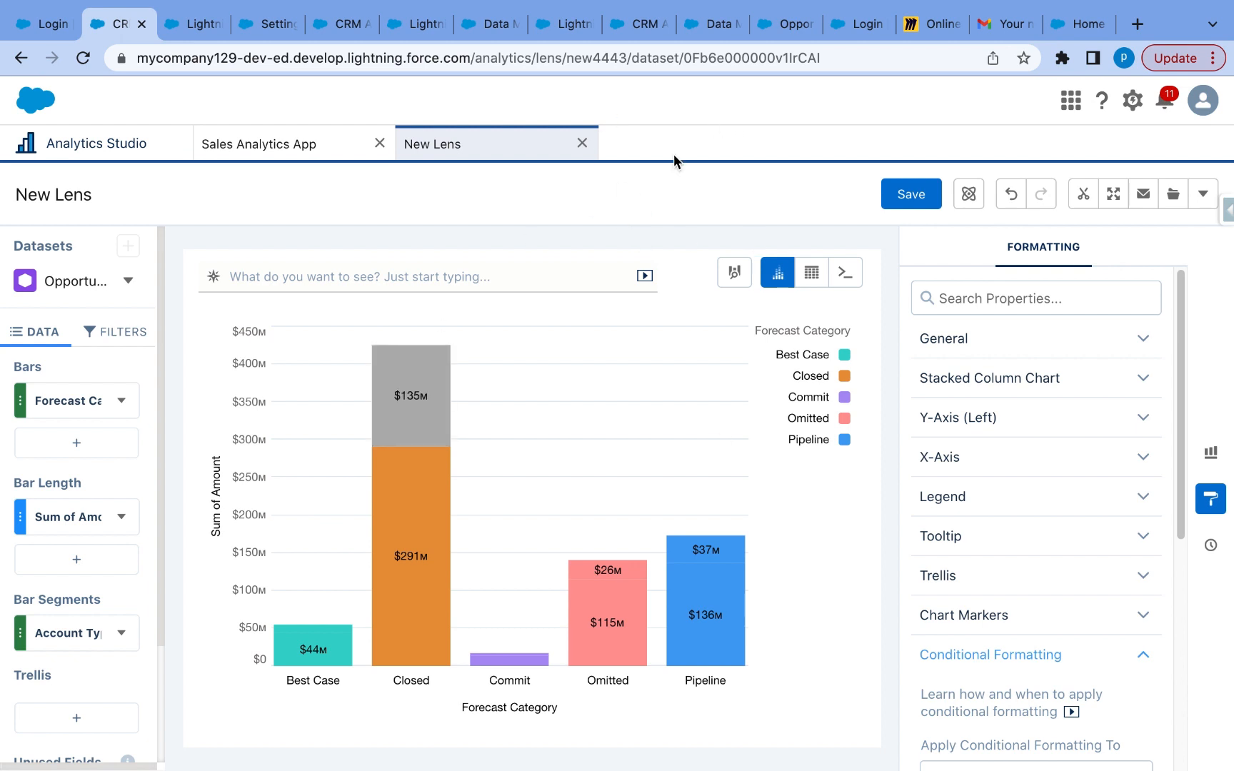
pyautogui.click(1084, 195)
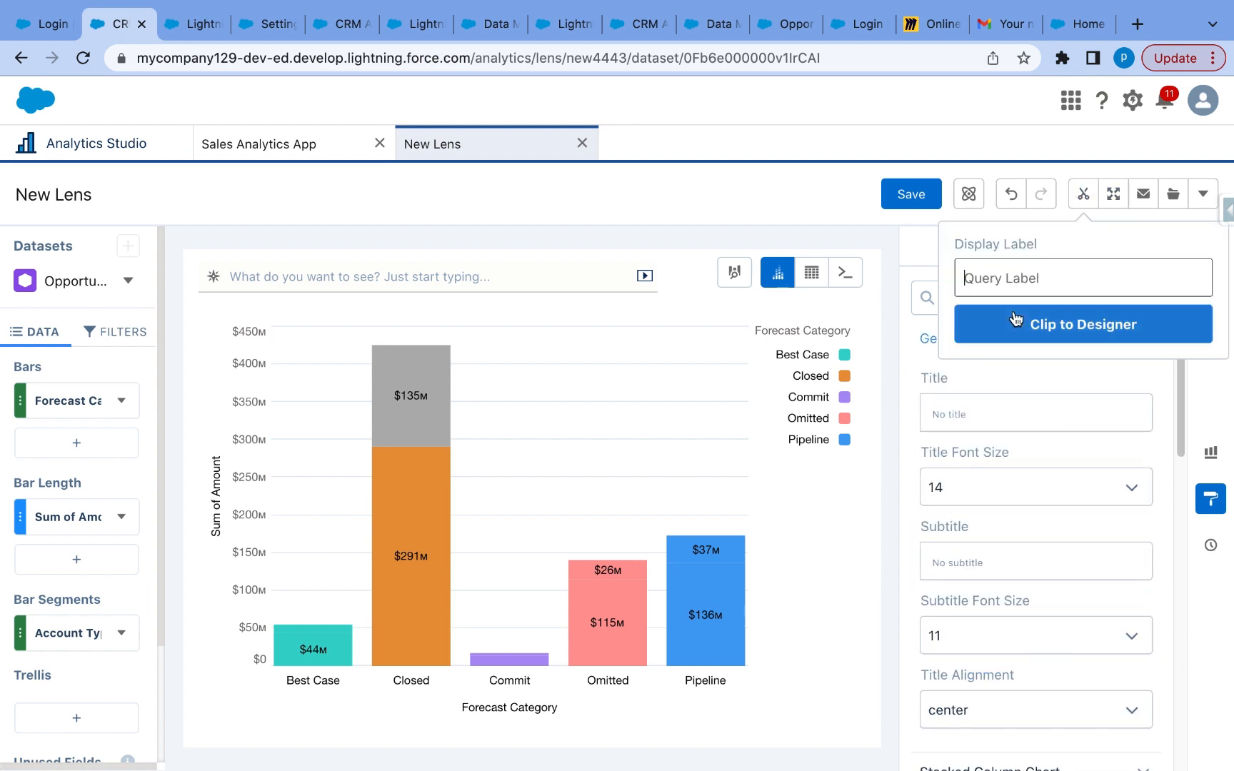
pyautogui.write('oppforecast')
pyautogui.click(1060, 326)
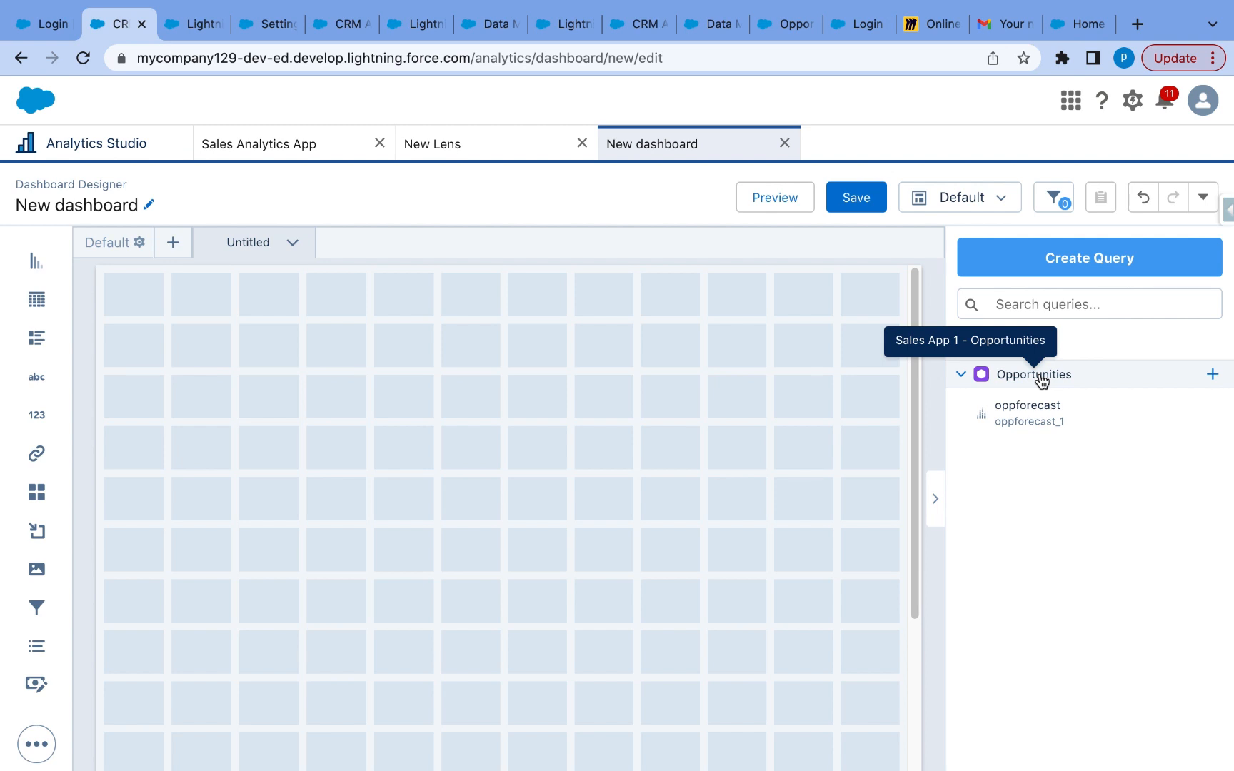
pyautogui.moveTo(1037, 409); pyautogui.dragTo(502, 511)
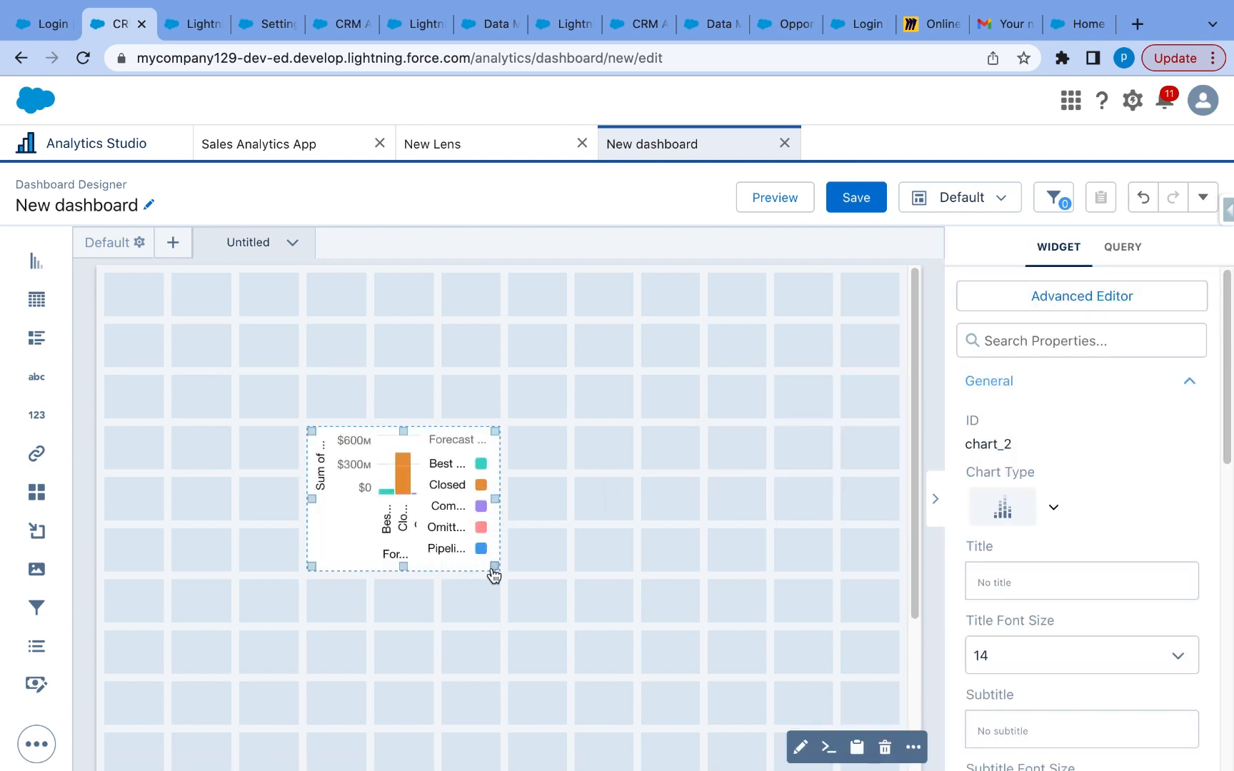
pyautogui.moveTo(495, 568); pyautogui.dragTo(822, 684)
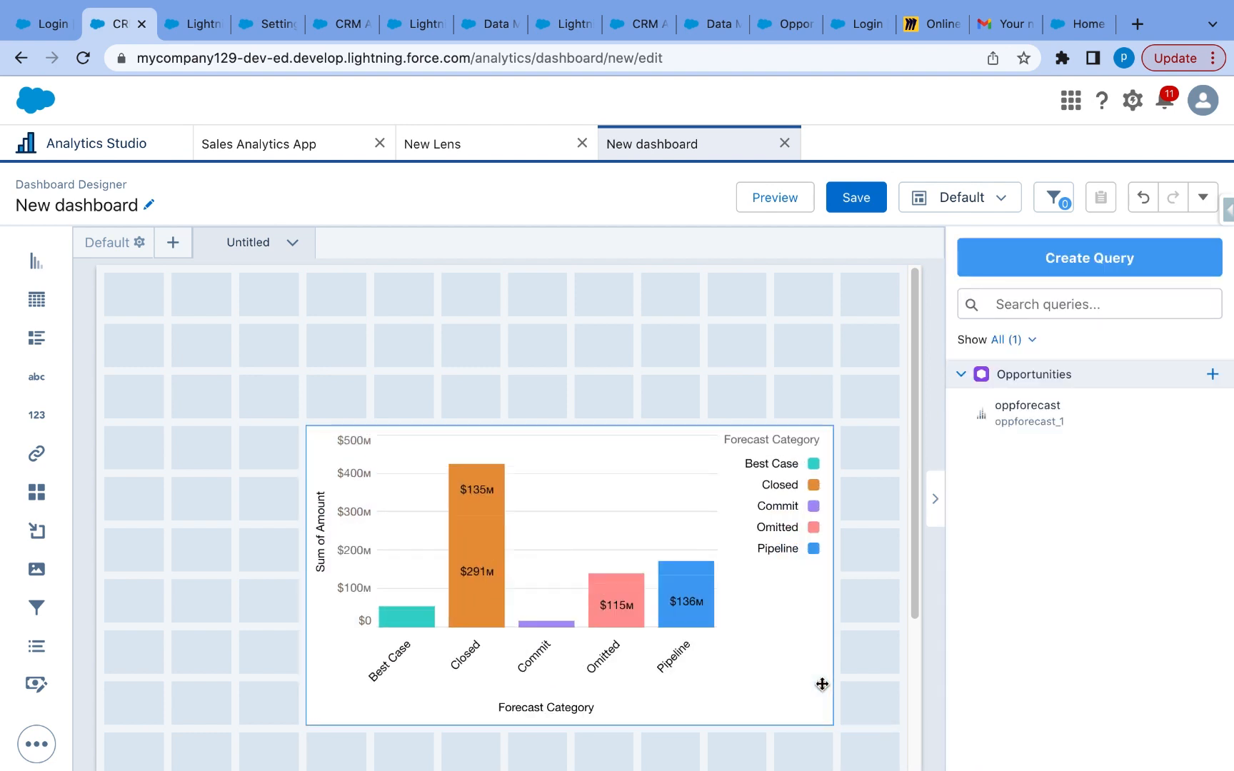
pyautogui.click(822, 685)
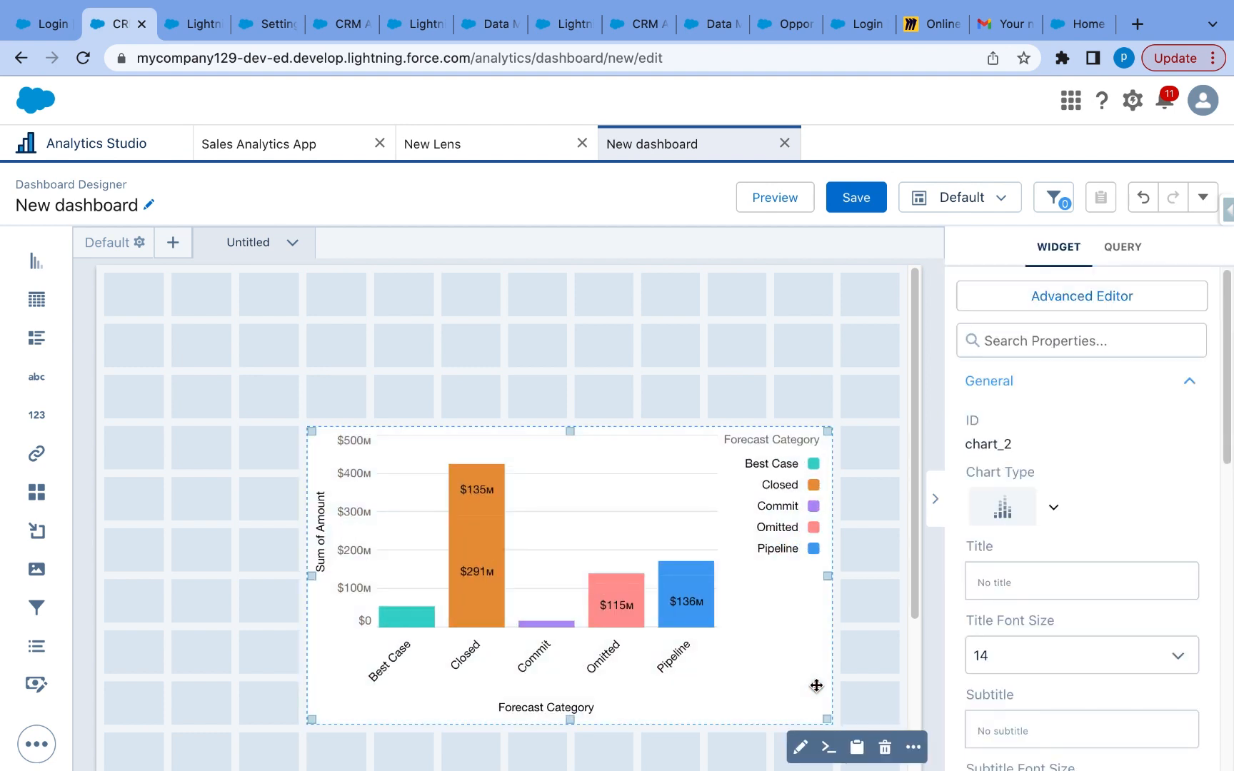
pyautogui.press('Delete')
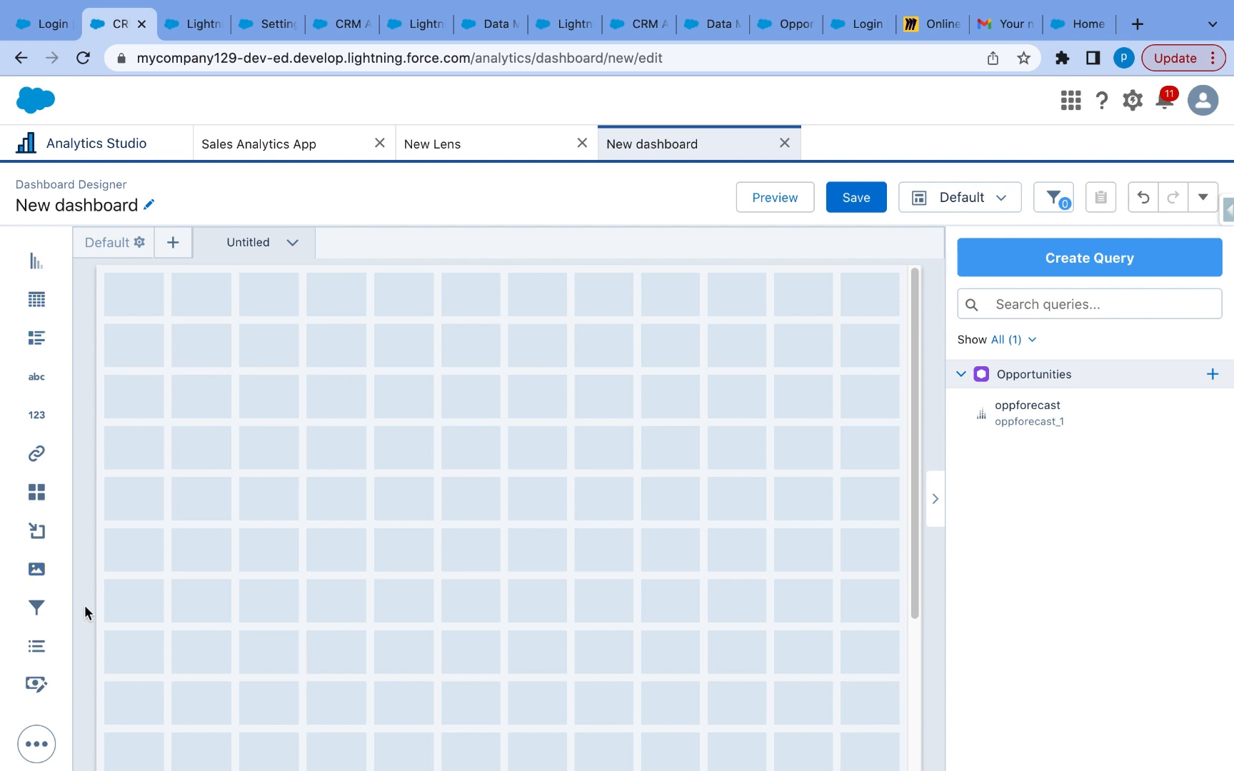
pyautogui.click(459, 150)
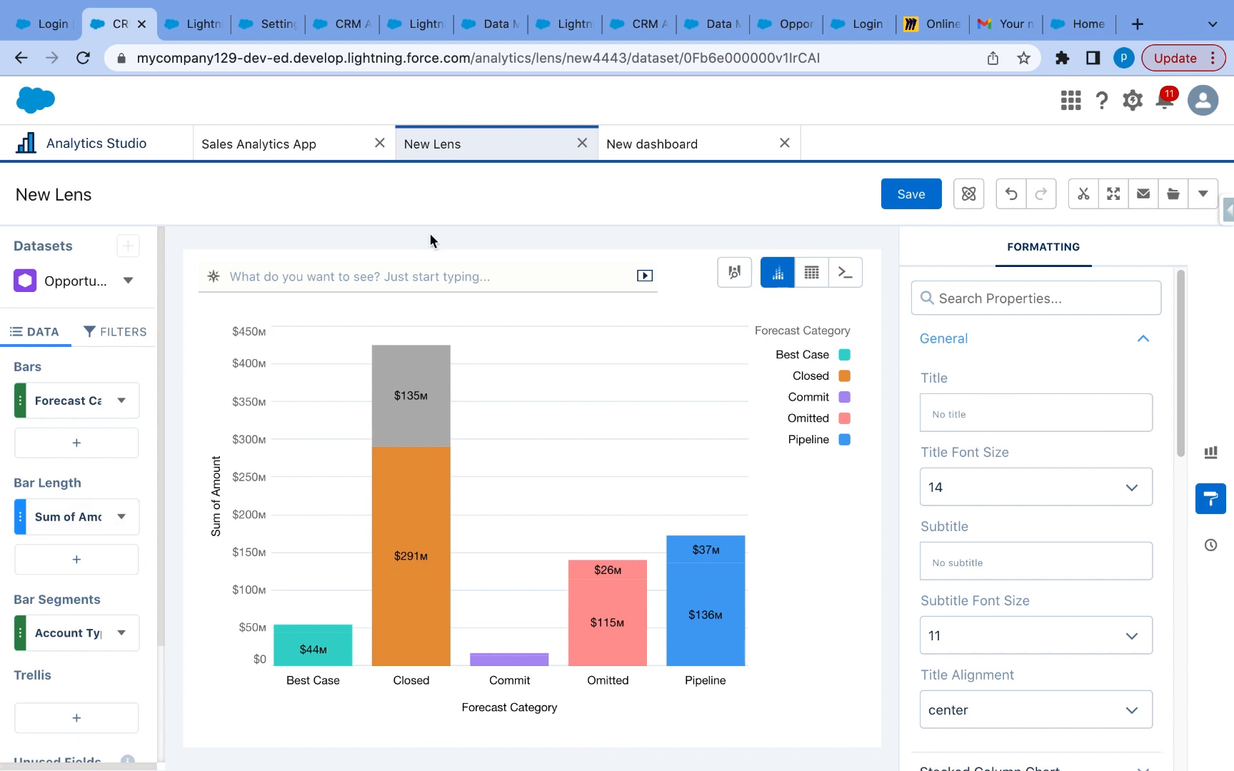
pyautogui.click(692, 150)
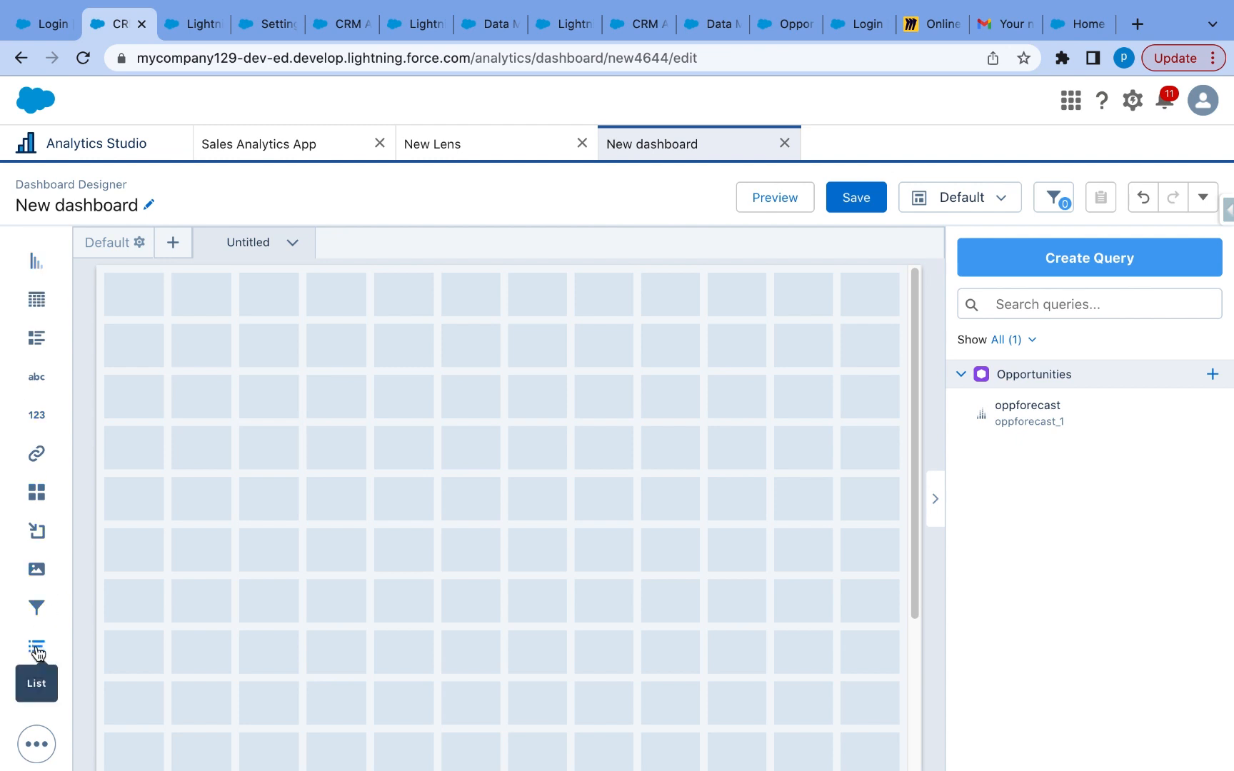
# - Add a list widget at the dashboard's upper-left corner based on the Forecast Category field of the Opportunities dataset
pyautogui.moveTo(38, 651); pyautogui.dragTo(486, 451)
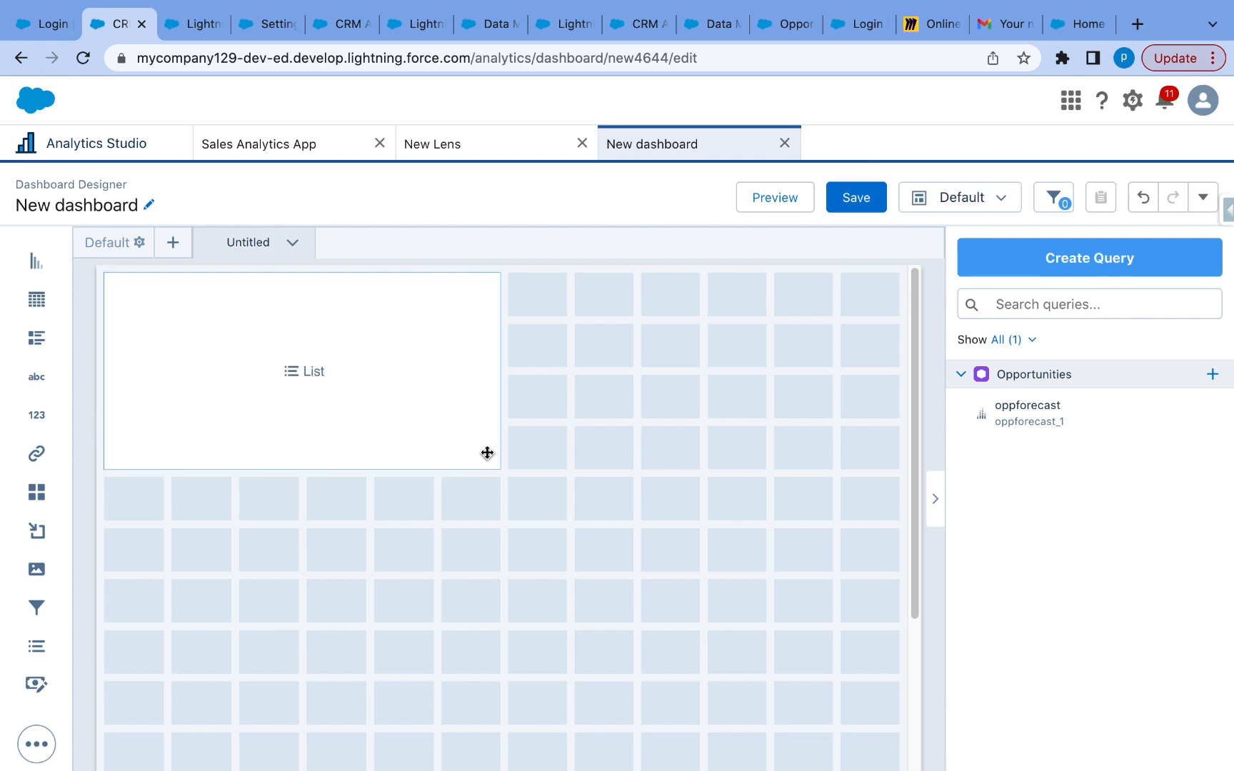
pyautogui.click(311, 379)
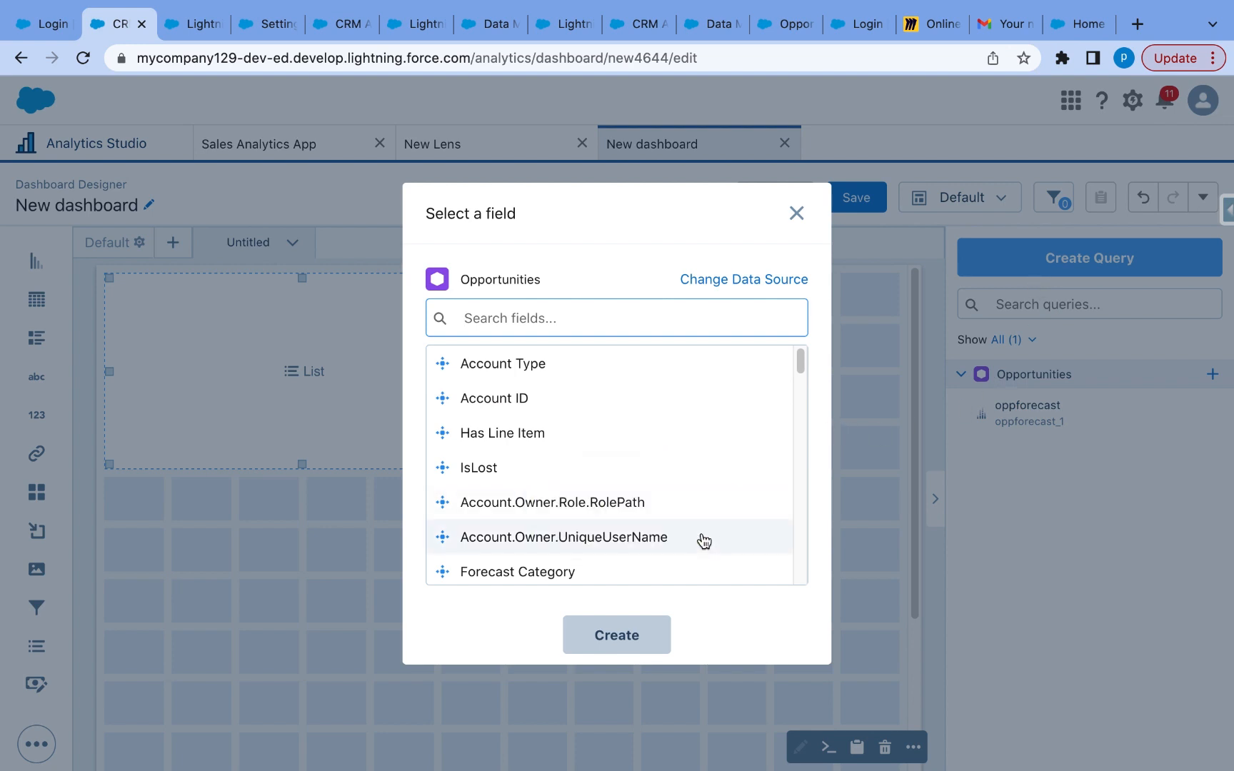
pyautogui.scroll(-1, 710, 501)
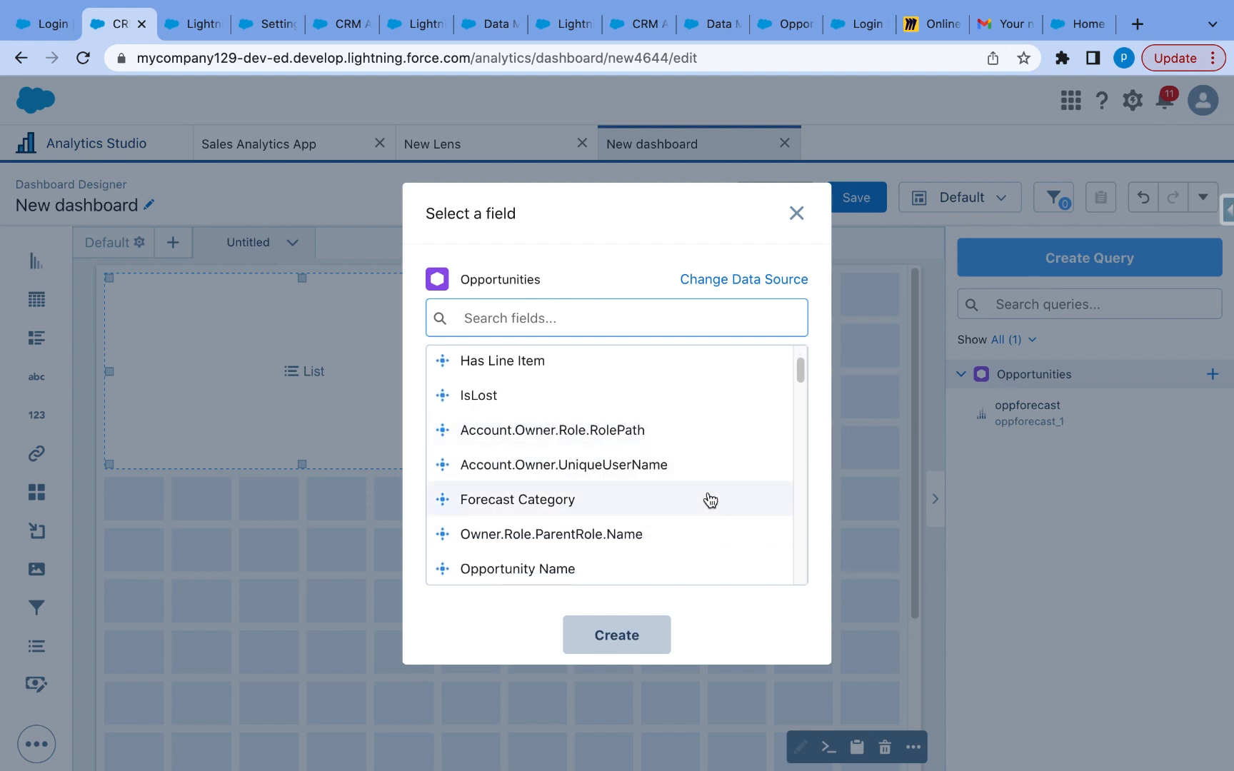
pyautogui.click(710, 501)
pyautogui.click(673, 635)
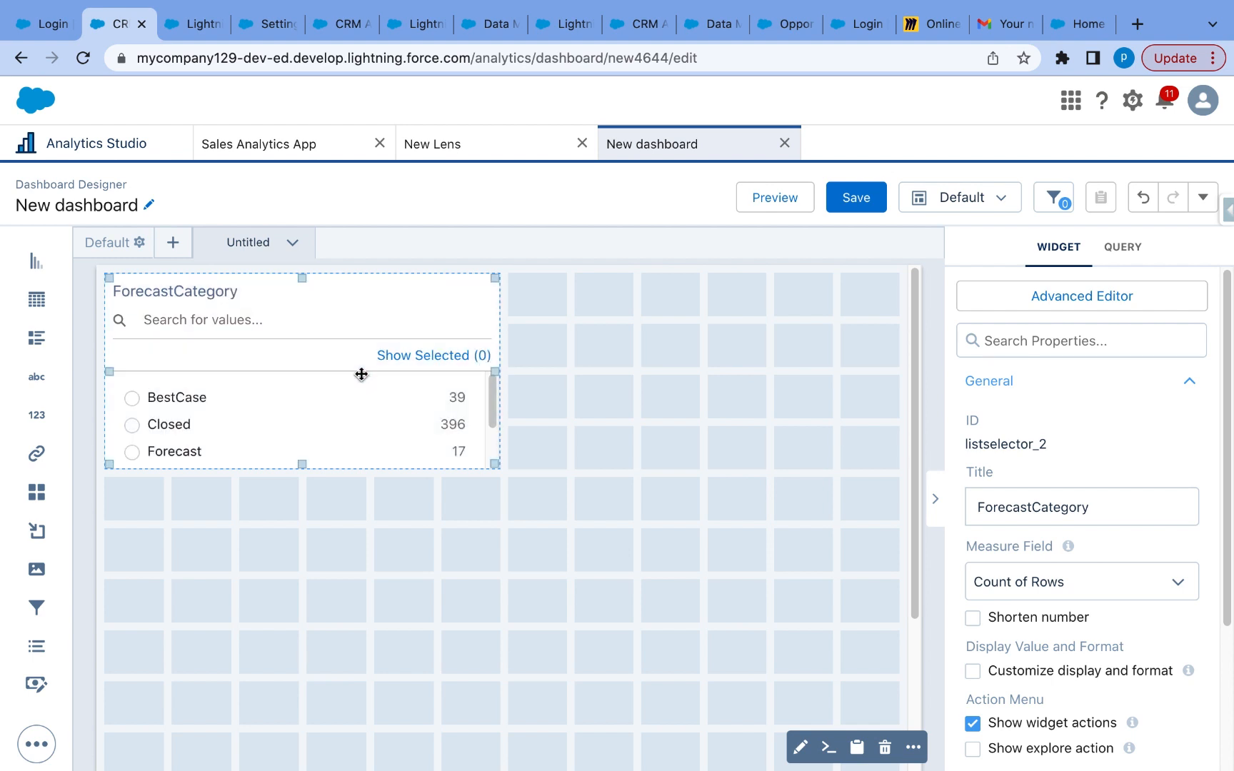
# - Set the ForecastCategory list's query selection type to Multiple selection
pyautogui.scroll(-2, 1193, 628)
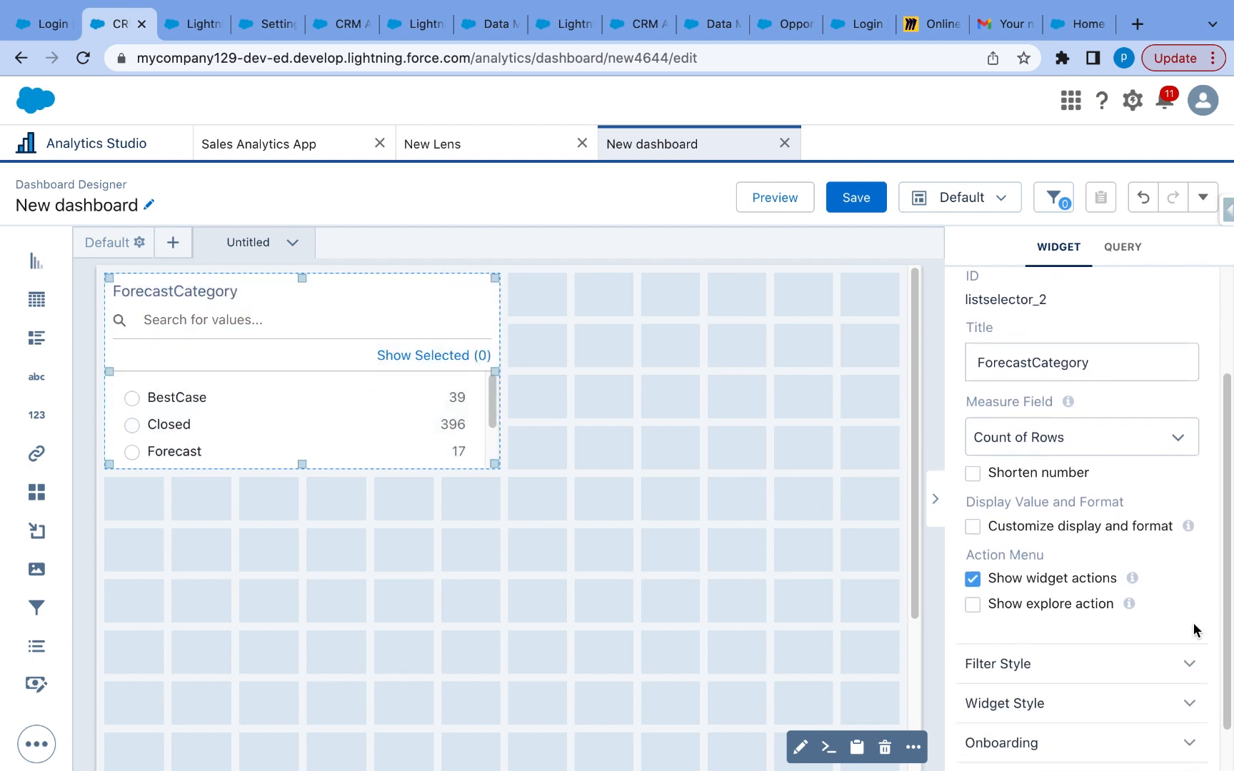
pyautogui.scroll(-1, 1193, 624)
pyautogui.scroll(1, 1193, 623)
pyautogui.scroll(-1, 1194, 624)
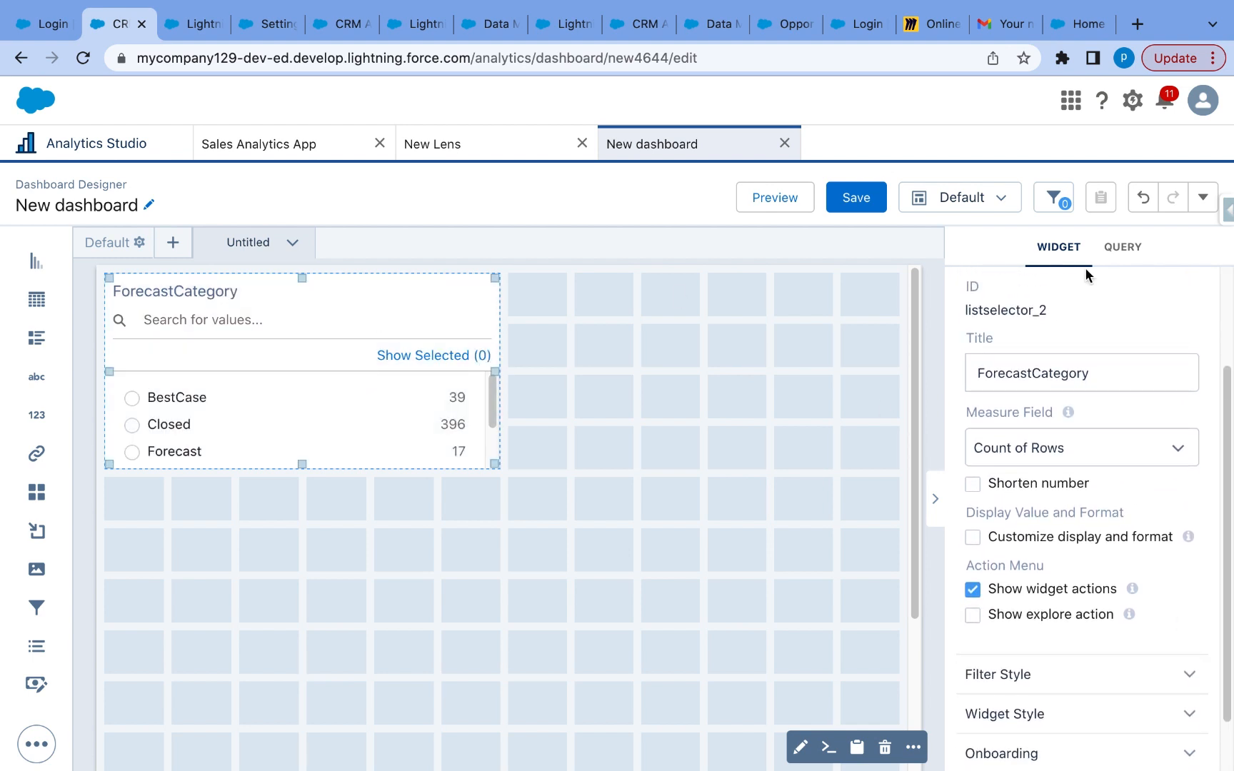
pyautogui.click(1127, 247)
pyautogui.scroll(-2, 1097, 551)
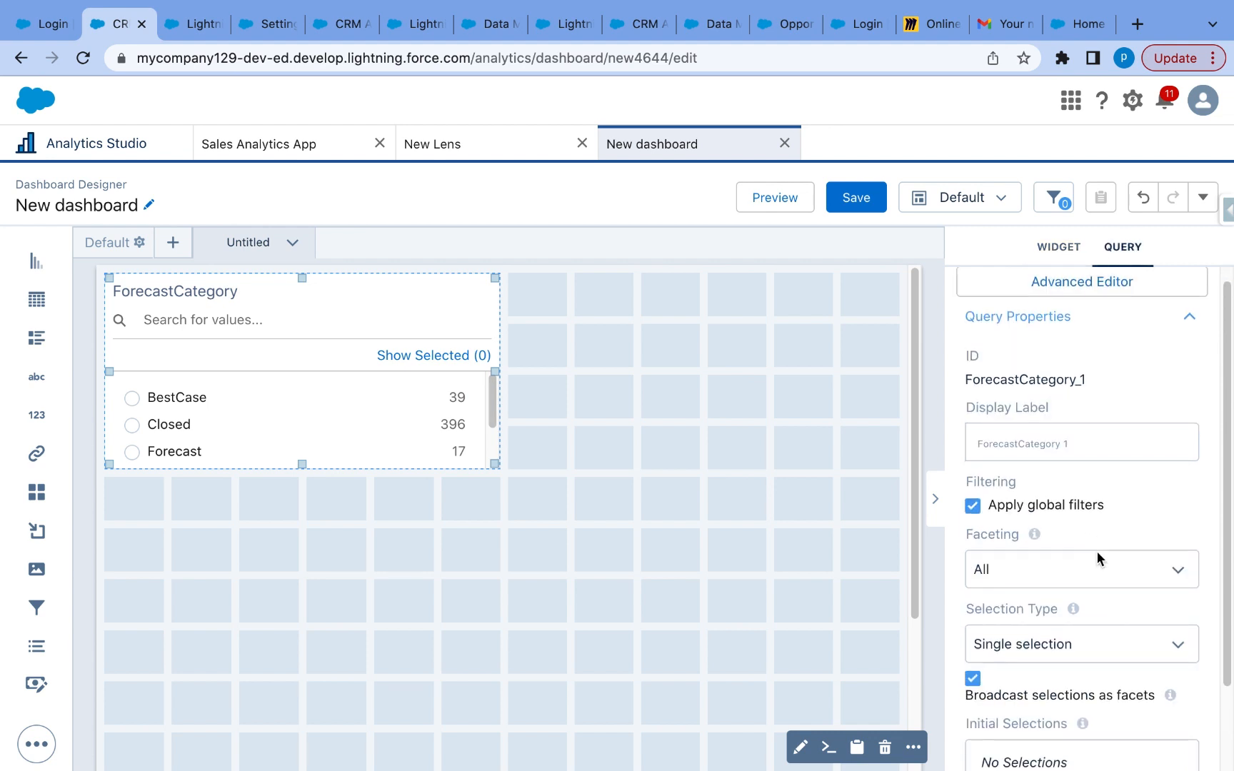
pyautogui.click(1099, 543)
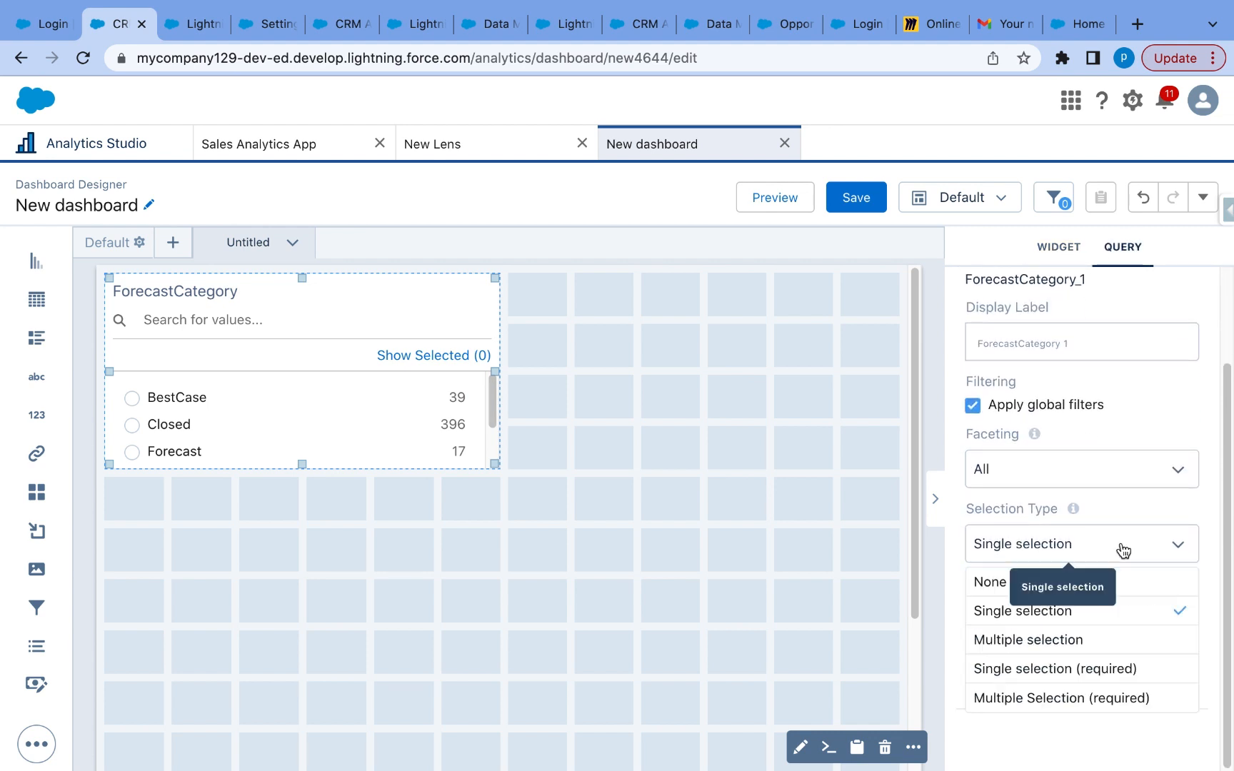
pyautogui.click(1028, 639)
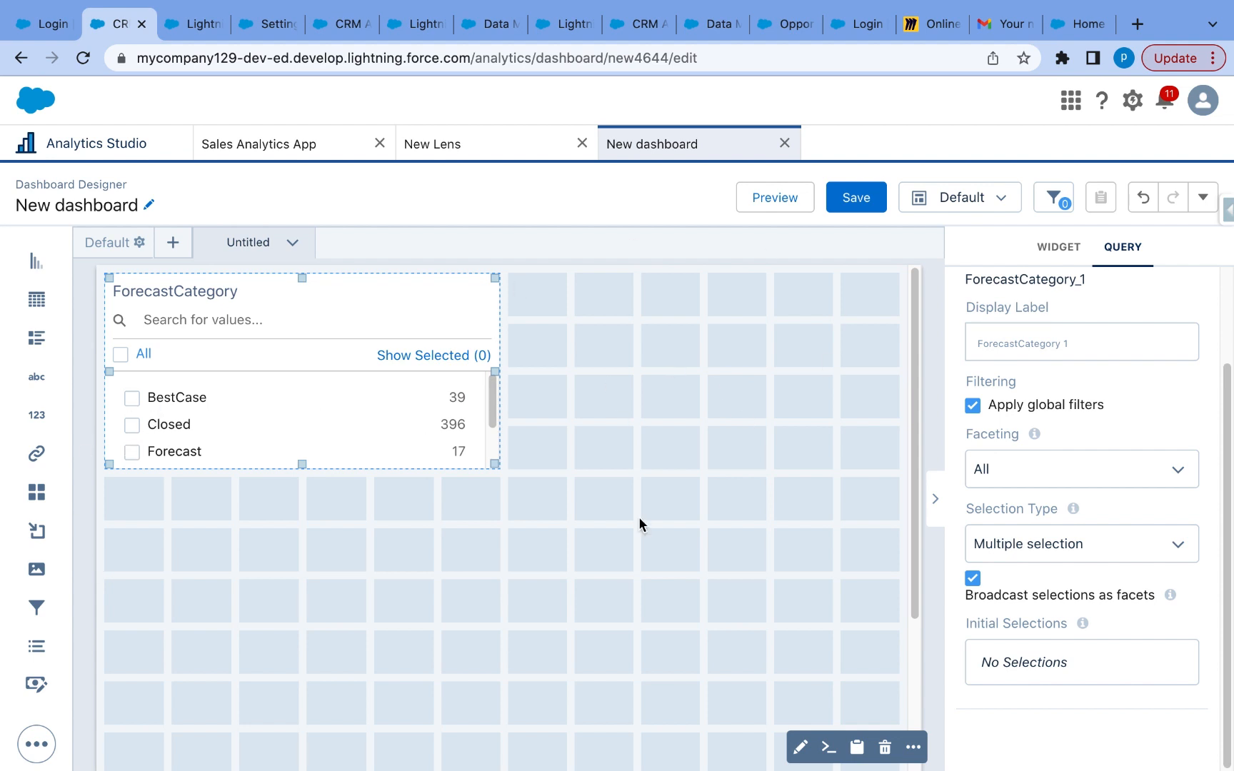
# - Review the ForecastCategory list's general and filter style properties, trying the Combobox display style and going back to Pill
pyautogui.scroll(2, 1088, 548)
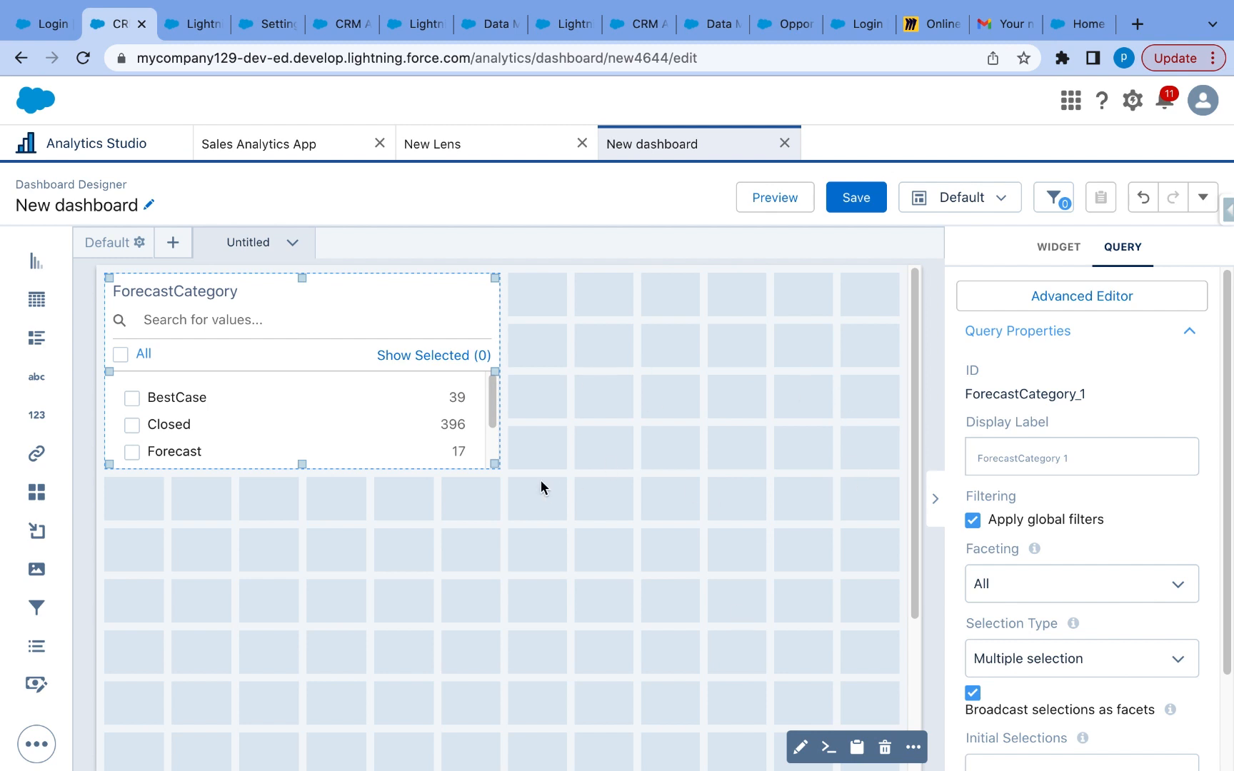
pyautogui.click(1060, 251)
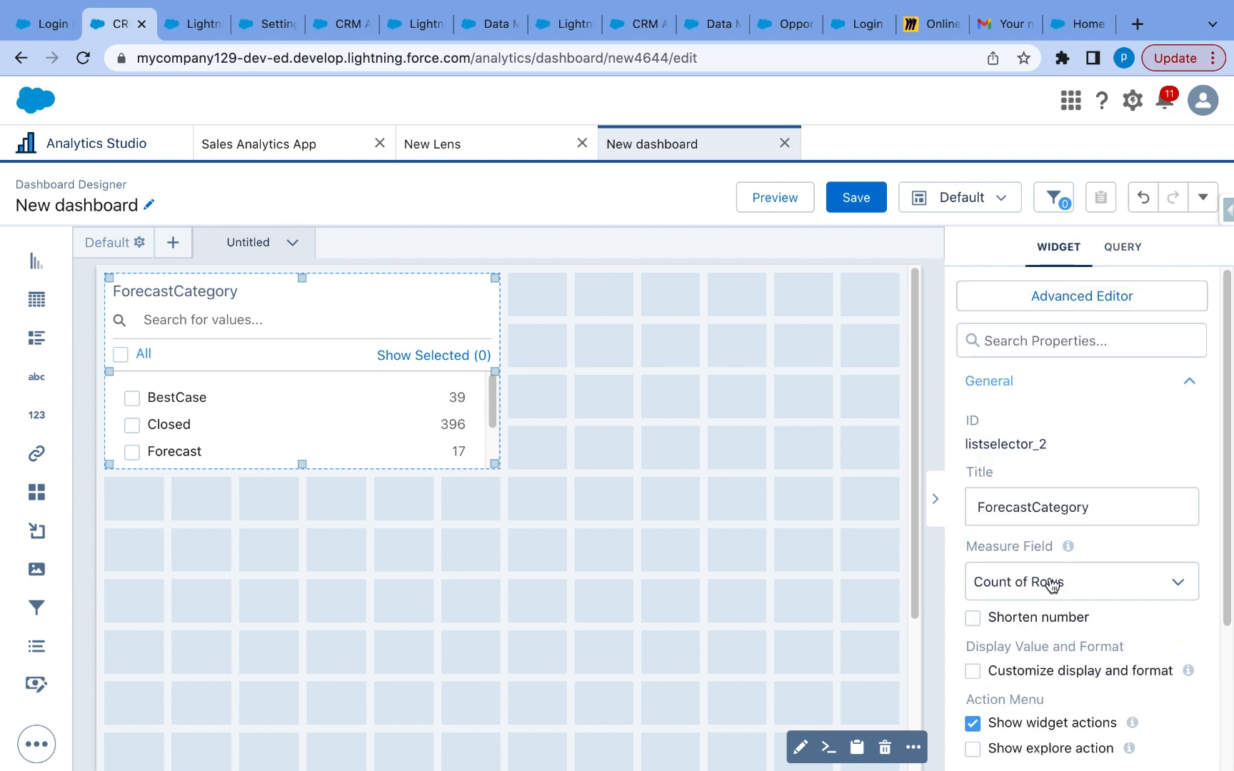
pyautogui.scroll(-2, 1050, 584)
pyautogui.scroll(-1, 1050, 582)
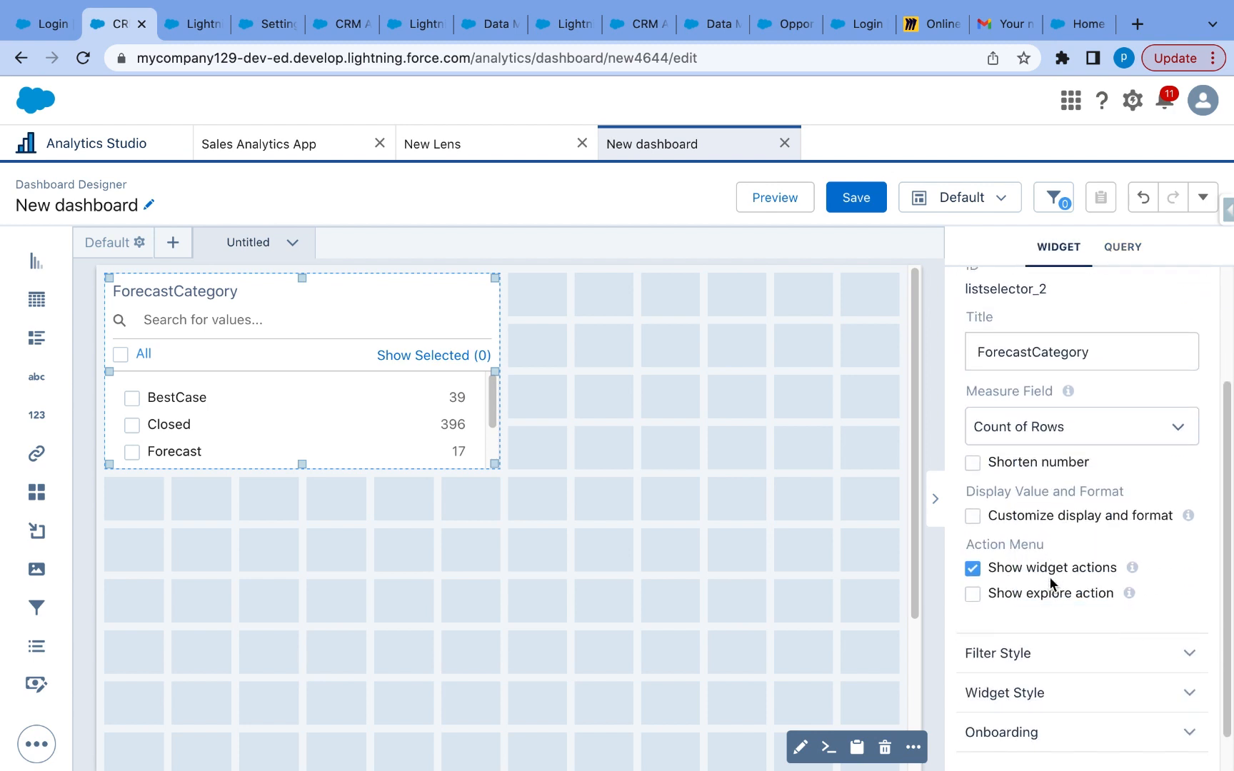
pyautogui.click(971, 516)
pyautogui.click(975, 520)
pyautogui.scroll(-1, 1005, 736)
pyautogui.click(1068, 612)
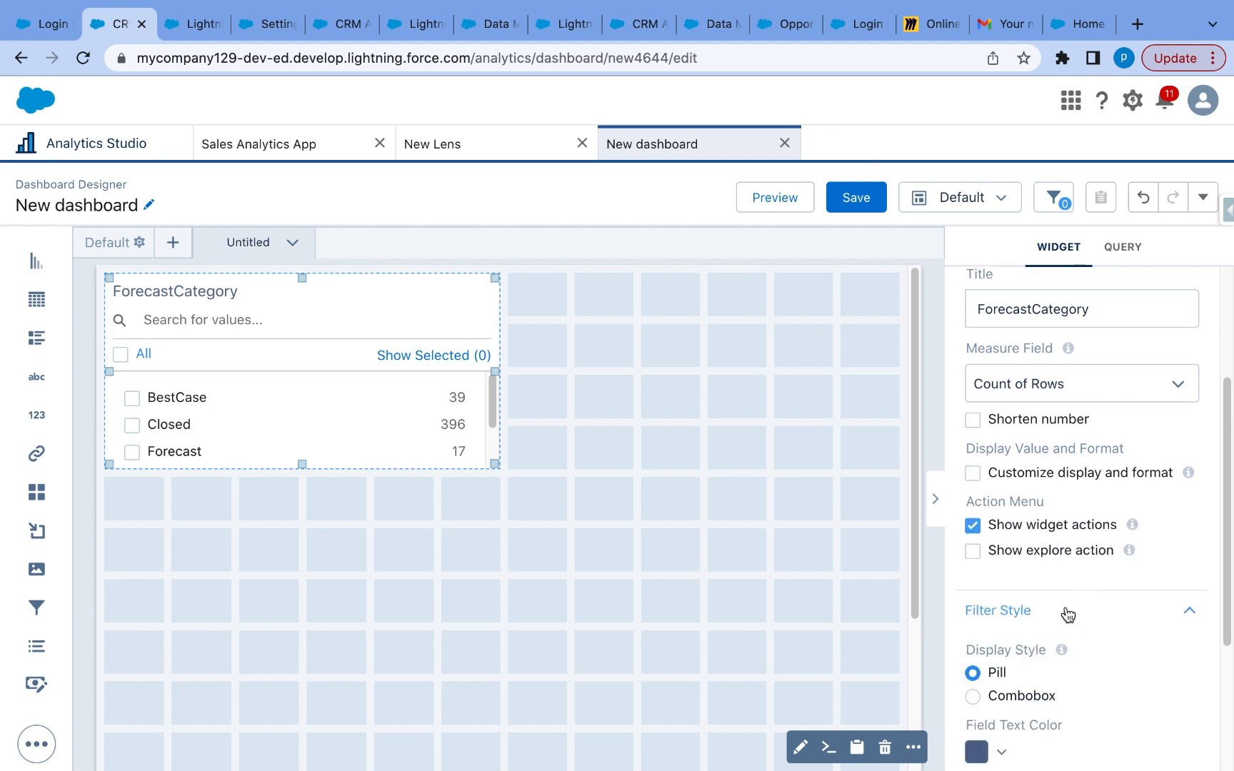
pyautogui.scroll(-4, 1068, 613)
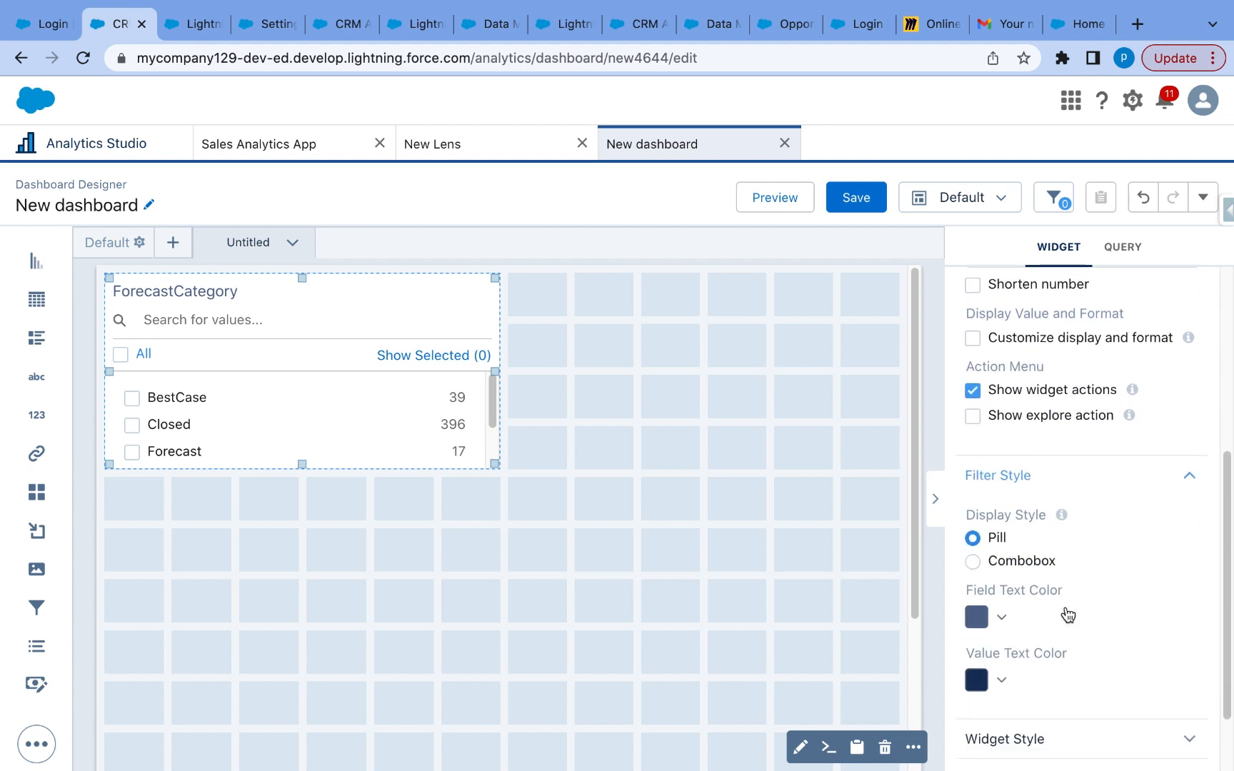
pyautogui.click(973, 553)
pyautogui.click(972, 529)
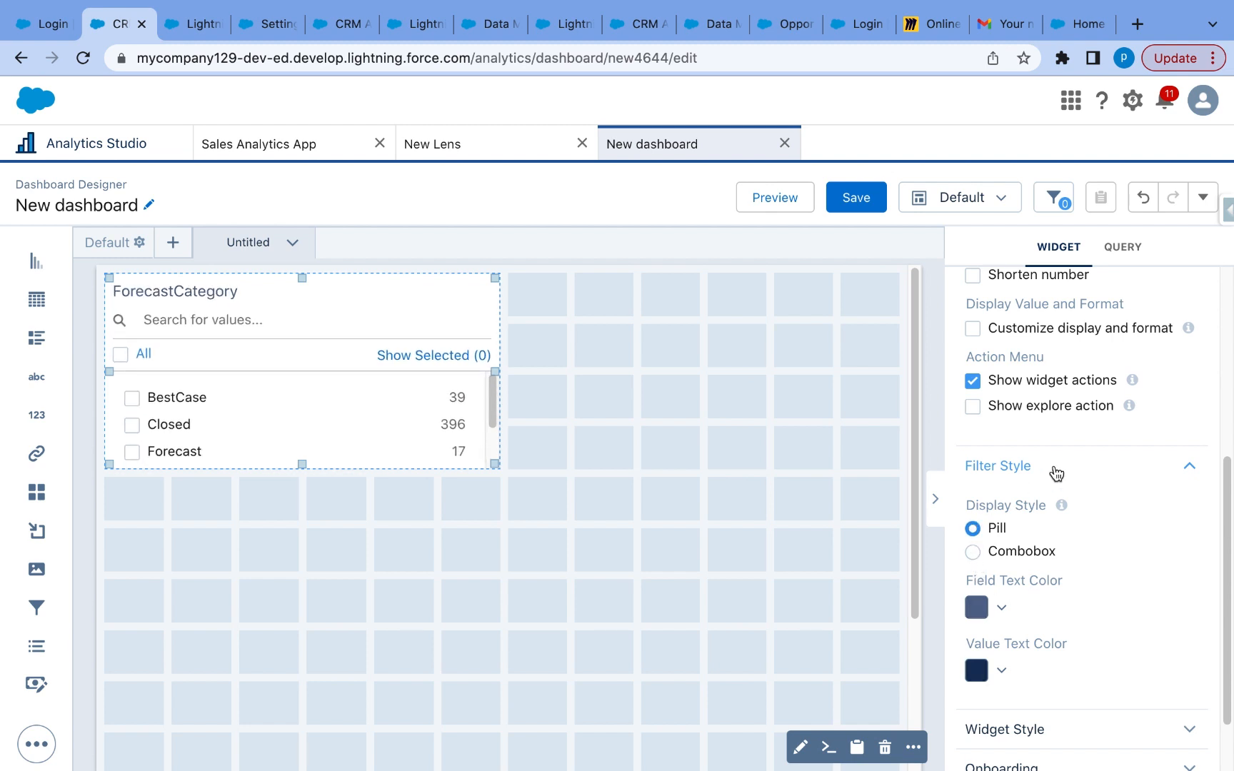
# - Try purple, light cyan and turquoise background colors on the ForecastCategory list widget and reset the background to white
pyautogui.scroll(-2, 1061, 686)
pyautogui.click(1092, 646)
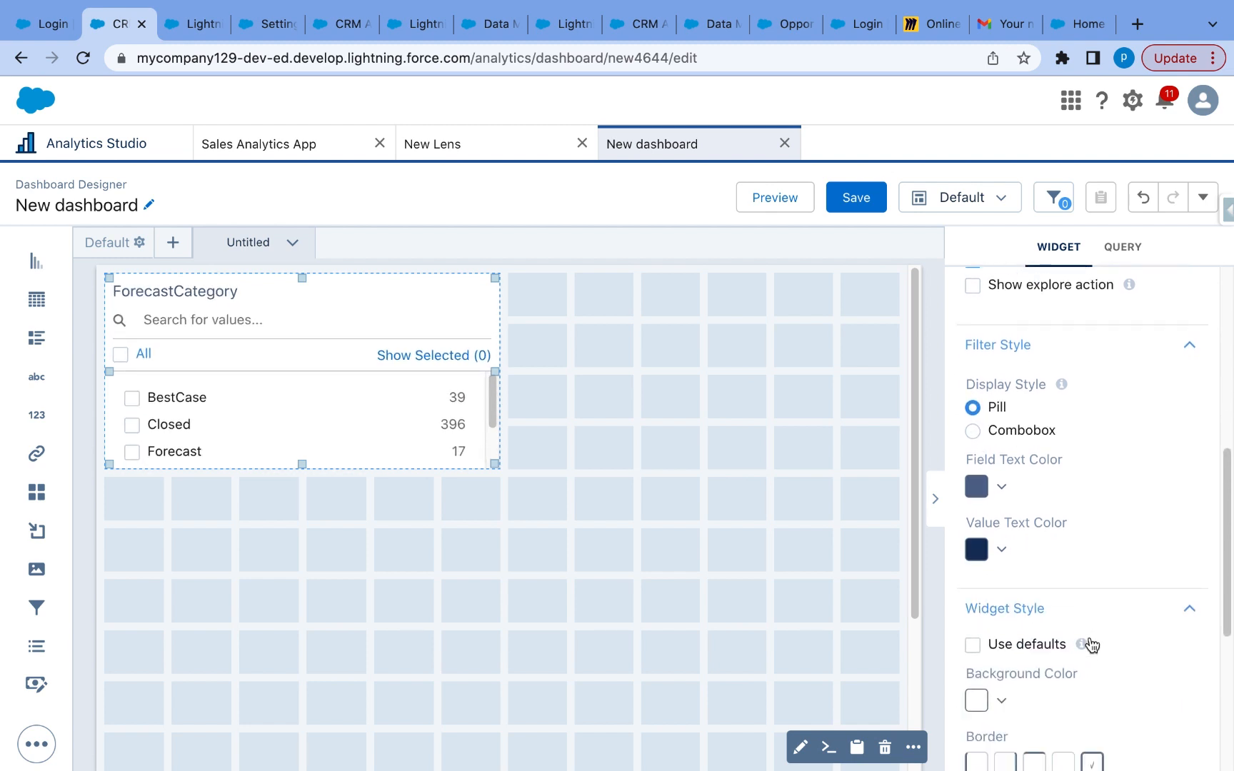
pyautogui.scroll(-2, 1092, 644)
pyautogui.click(1002, 588)
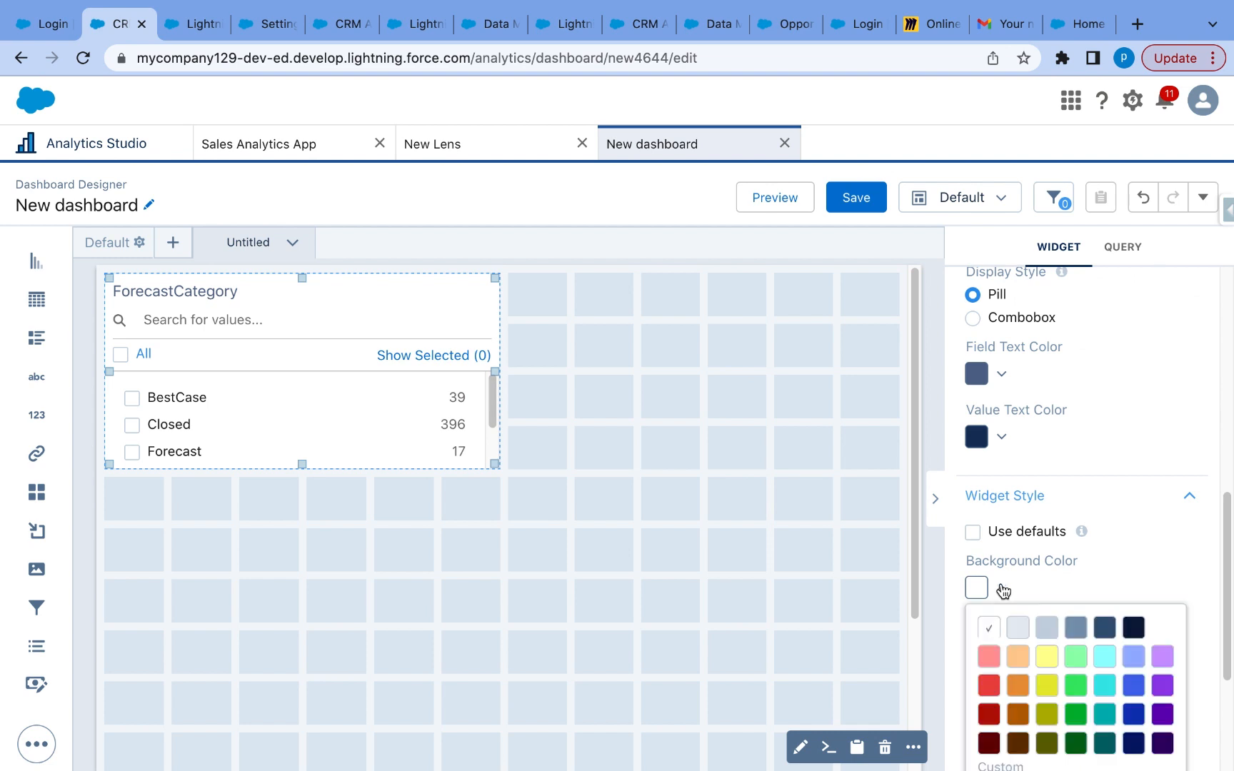
pyautogui.click(988, 657)
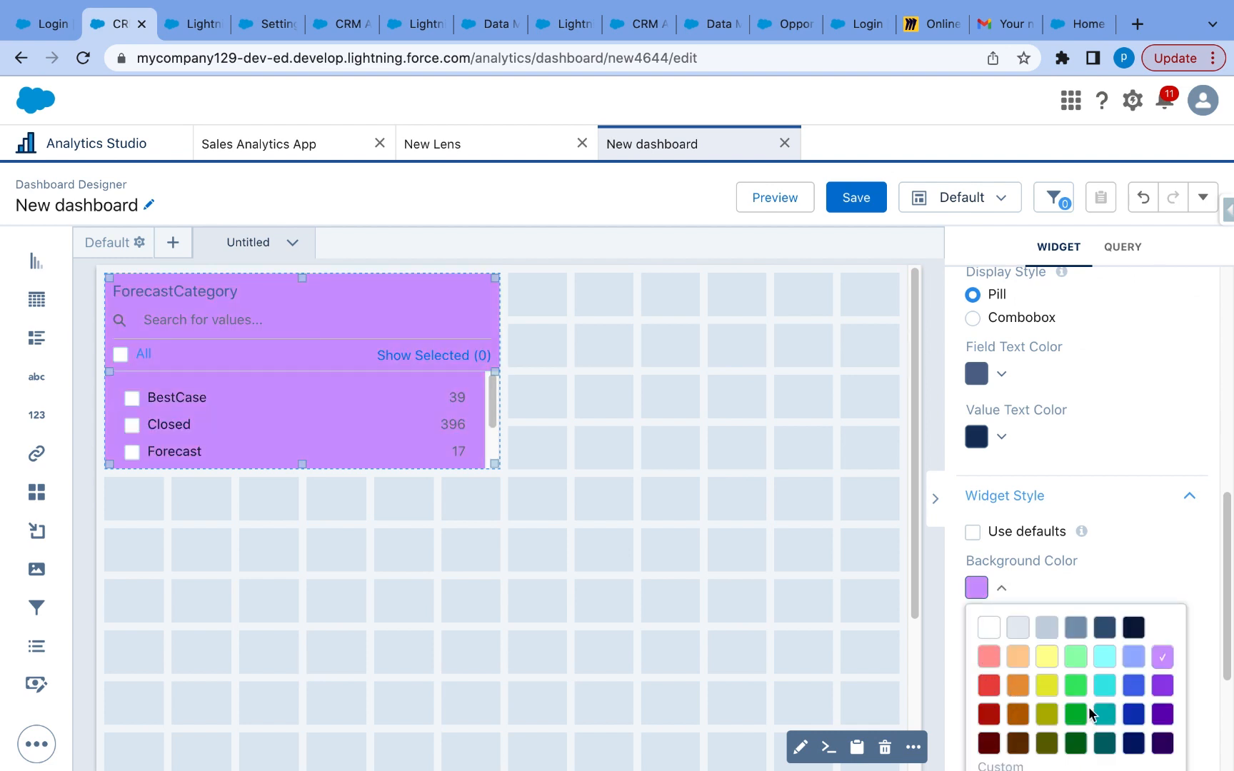
pyautogui.click(1105, 657)
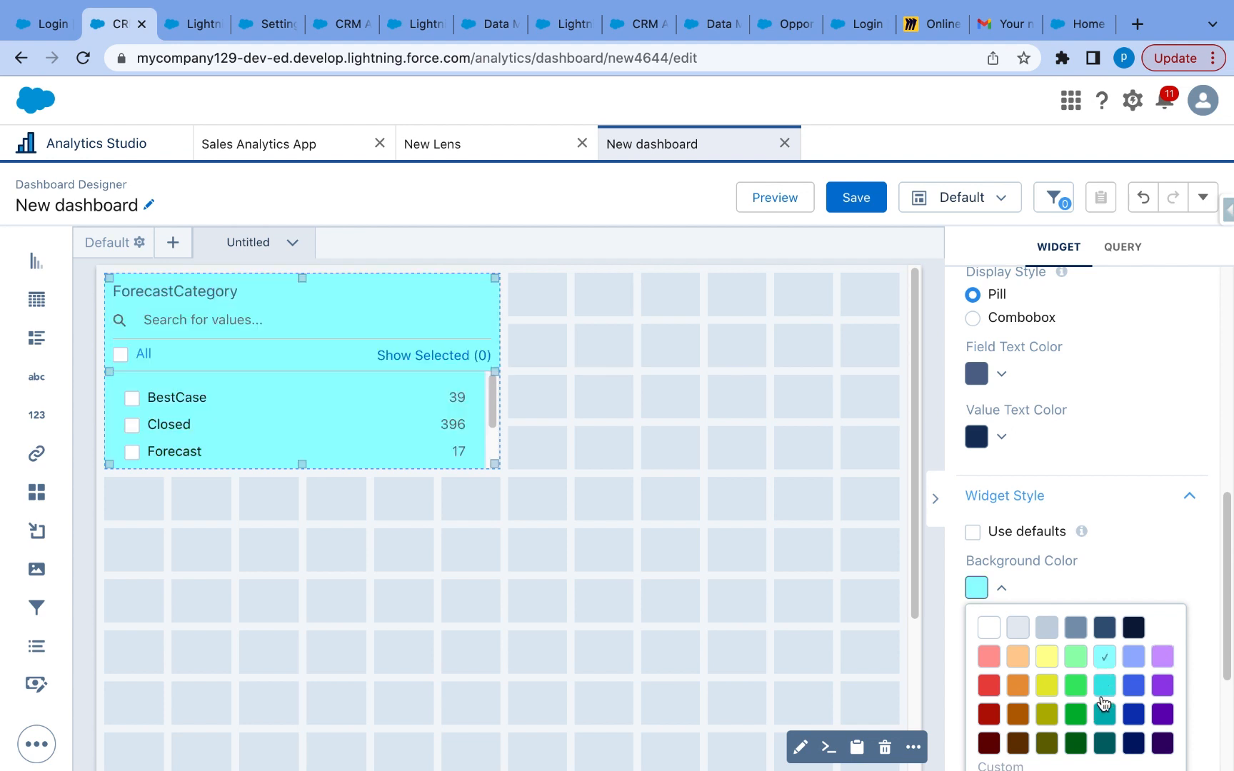
pyautogui.click(1105, 688)
pyautogui.click(1186, 496)
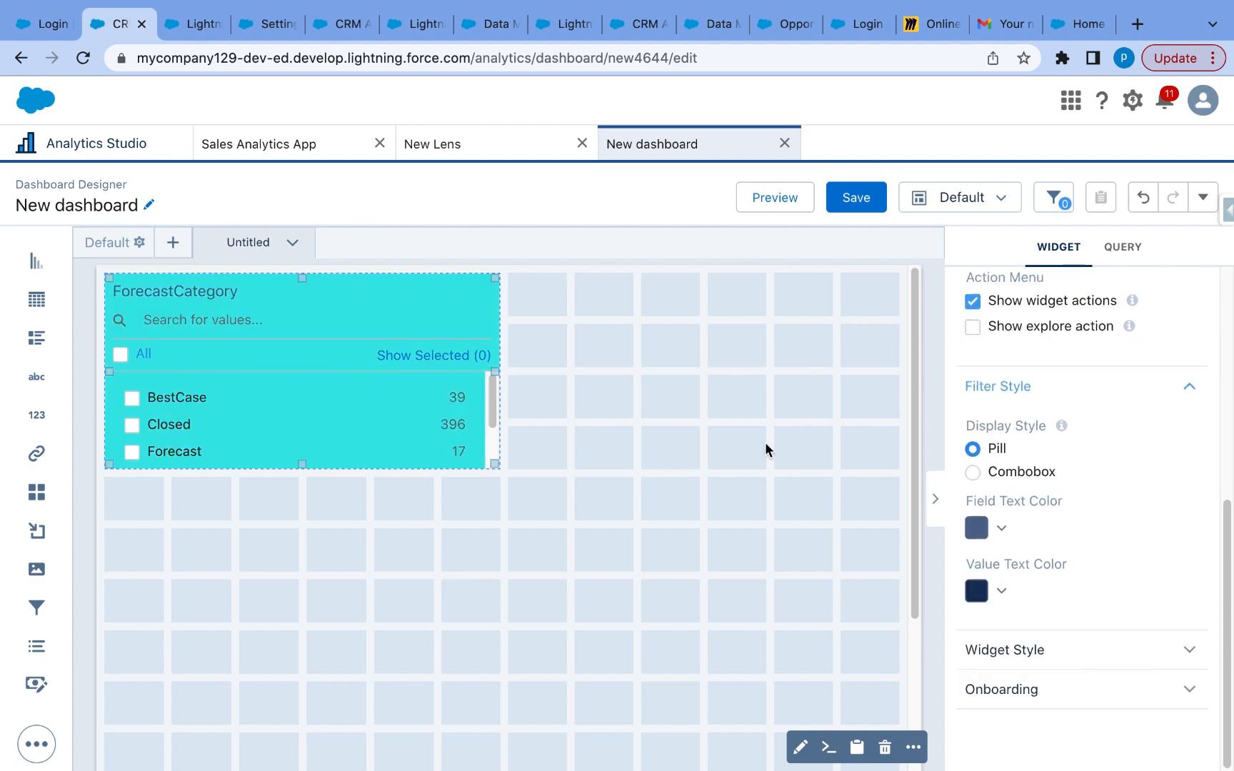
pyautogui.click(1000, 650)
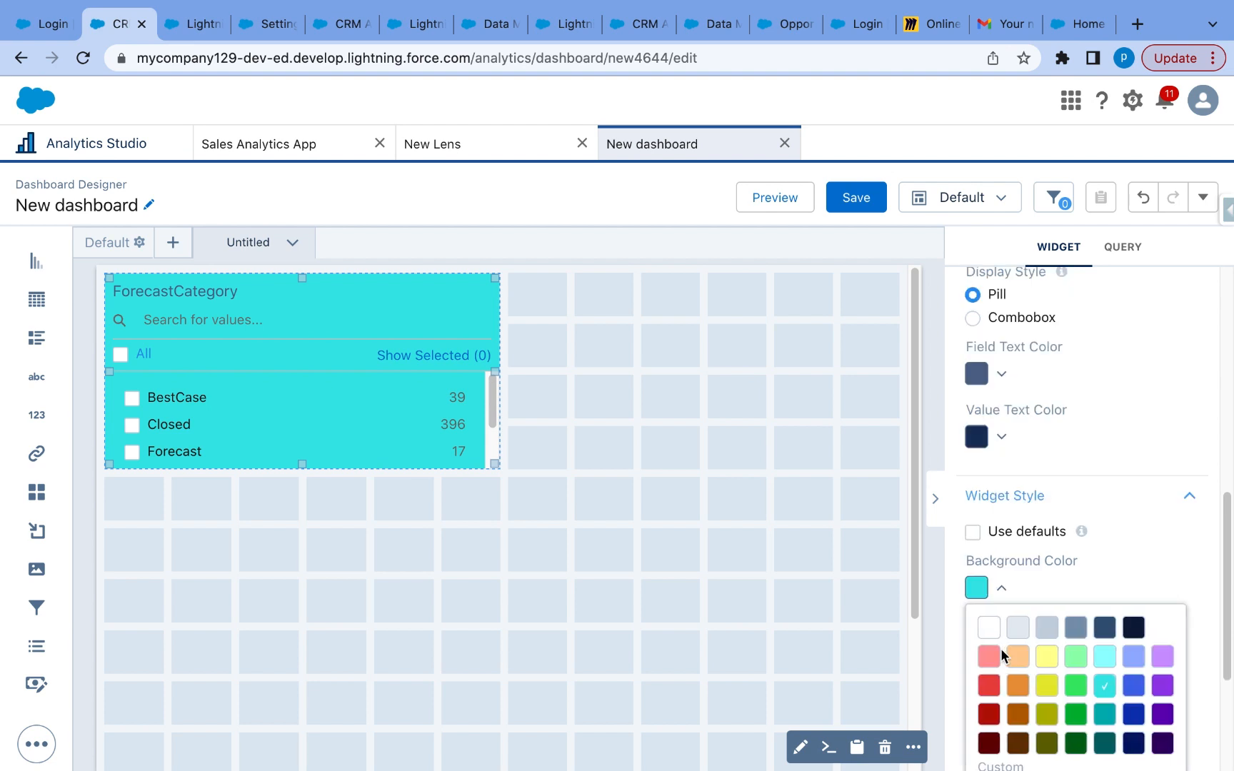
pyautogui.click(989, 629)
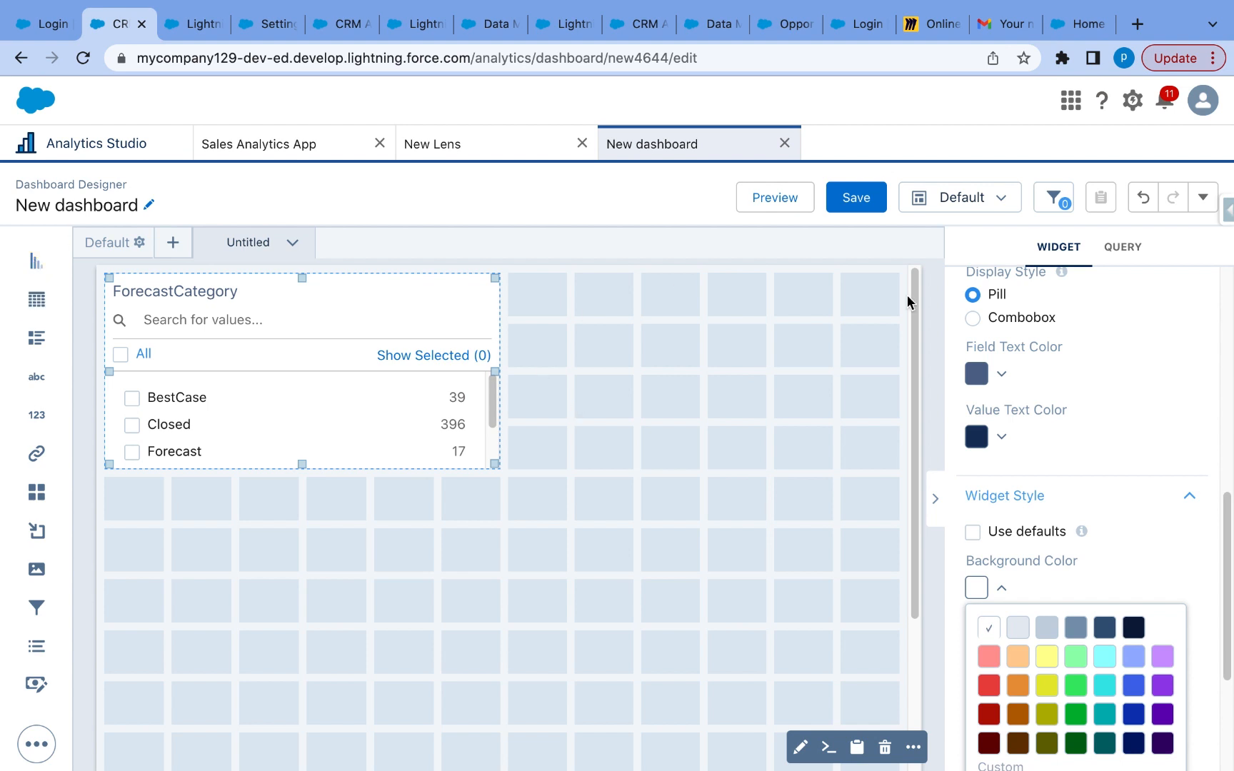
# - Place the oppforecast chart on the canvas below the ForecastCategory list and widen it
pyautogui.click(333, 647)
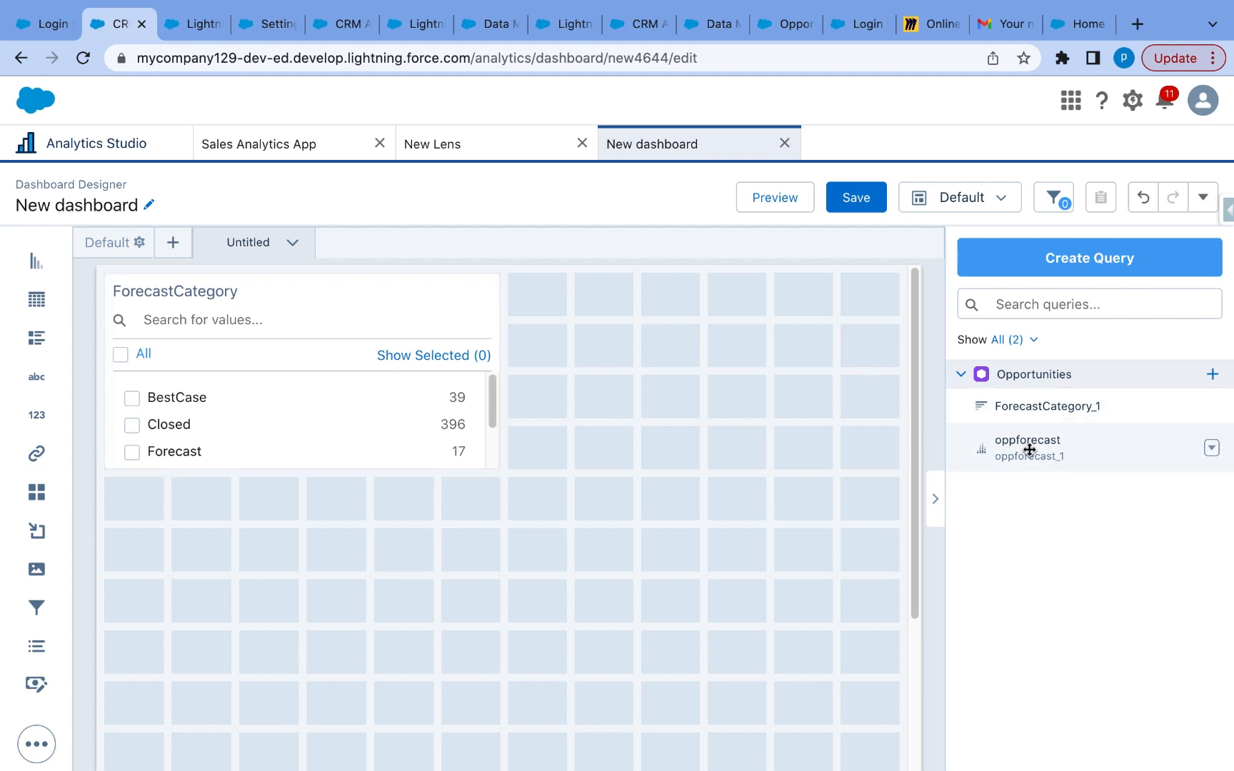
pyautogui.moveTo(1029, 449); pyautogui.dragTo(447, 632)
pyautogui.moveTo(427, 677); pyautogui.dragTo(772, 711)
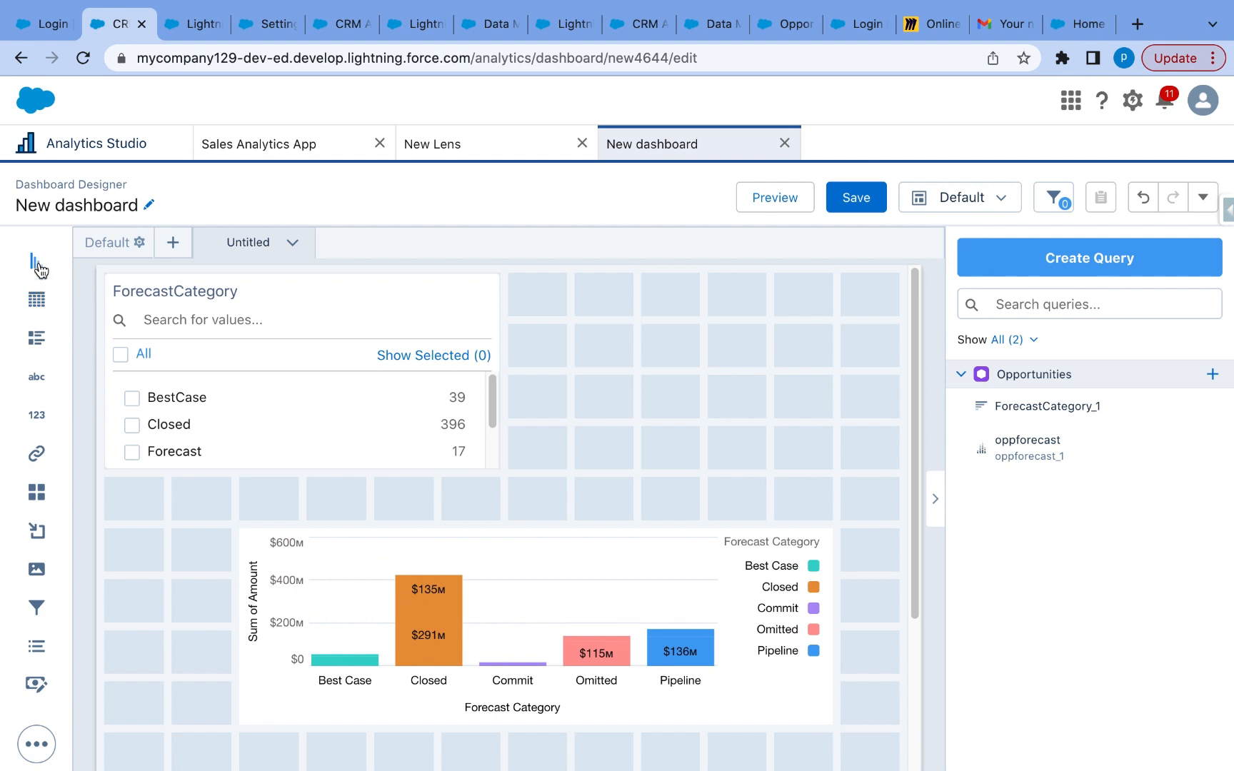
# - Try to add a second chart widget below the existing chart using the oppforecast query
pyautogui.moveTo(36, 262); pyautogui.dragTo(282, 704)
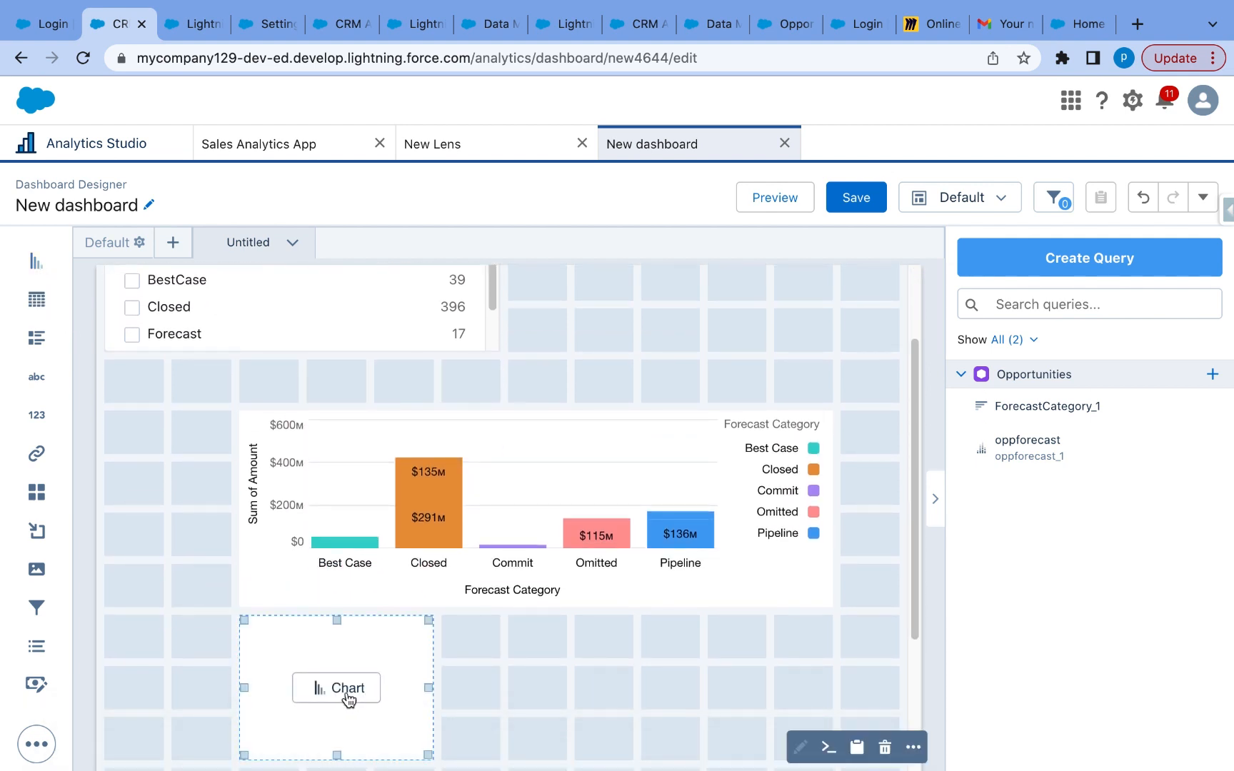
pyautogui.moveTo(1082, 447); pyautogui.dragTo(345, 670)
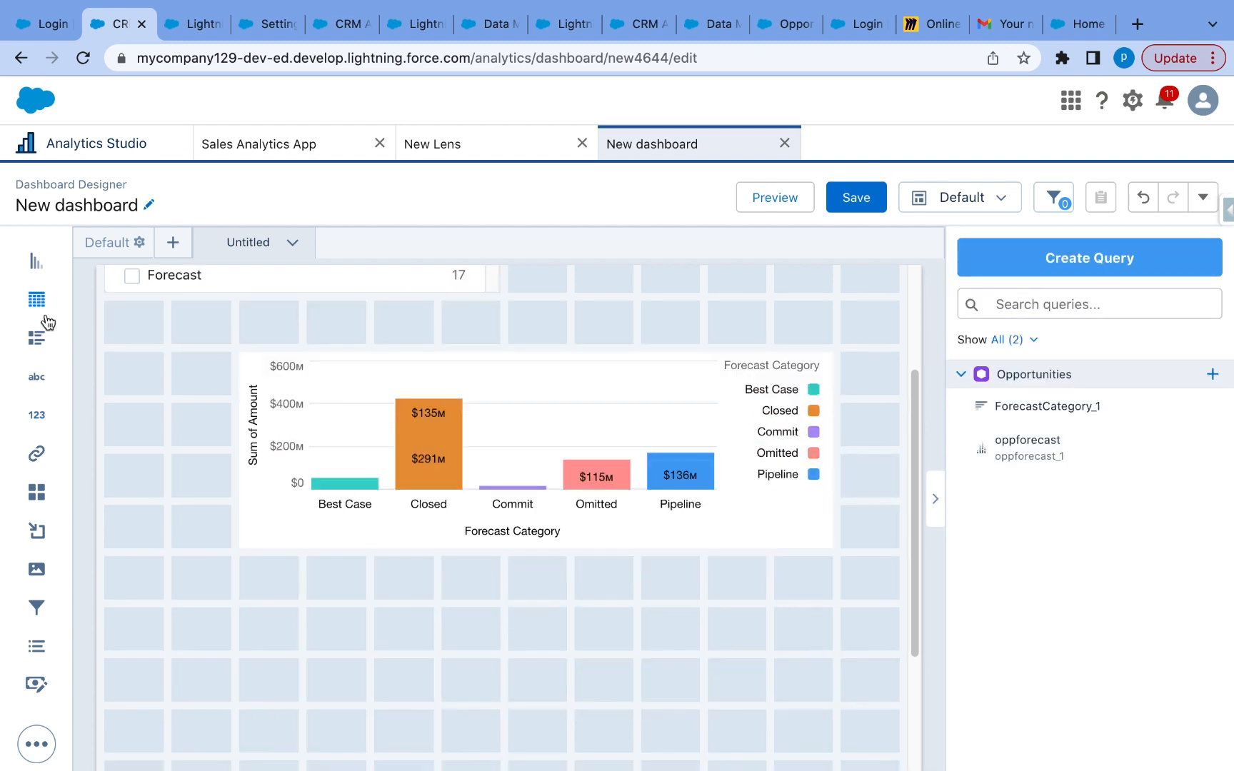
# - Add a table widget below the chart, fill it with the oppforecast query and widen it to match the chart
pyautogui.moveTo(45, 318); pyautogui.dragTo(264, 675)
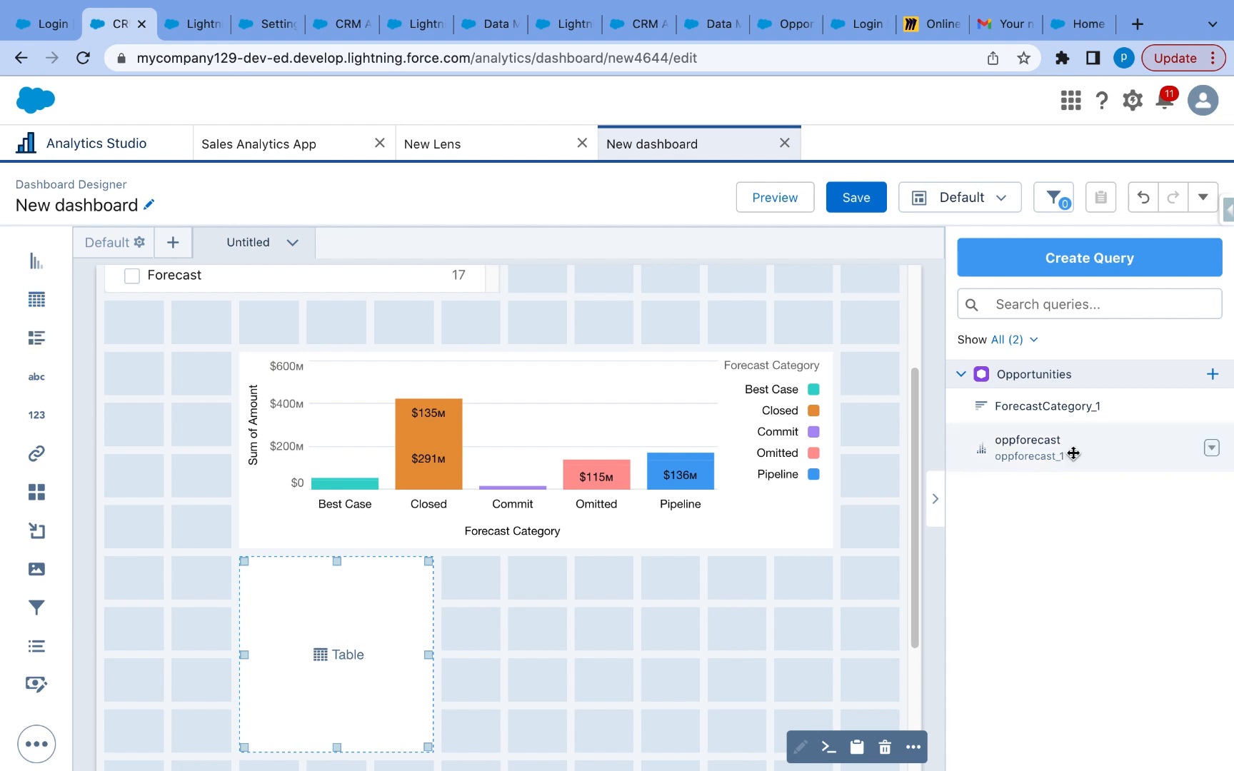
pyautogui.moveTo(997, 443); pyautogui.dragTo(360, 673)
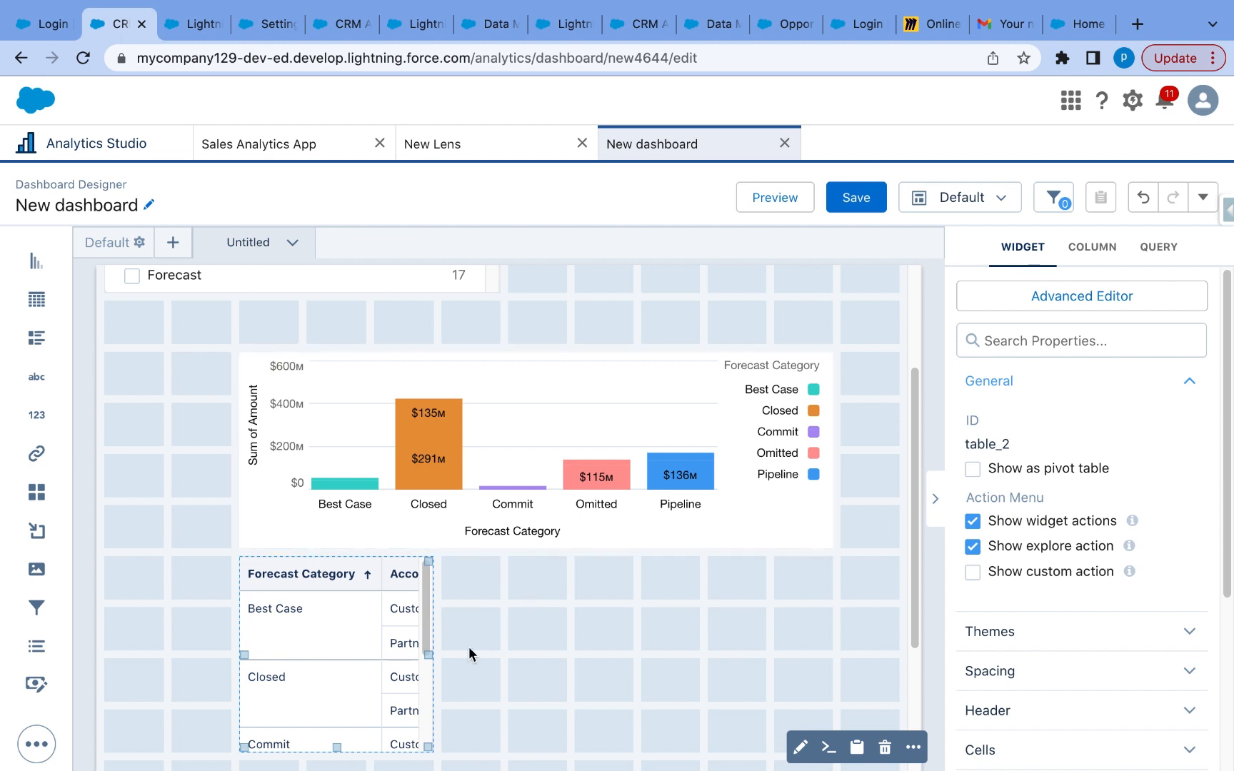
pyautogui.moveTo(427, 743); pyautogui.dragTo(778, 720)
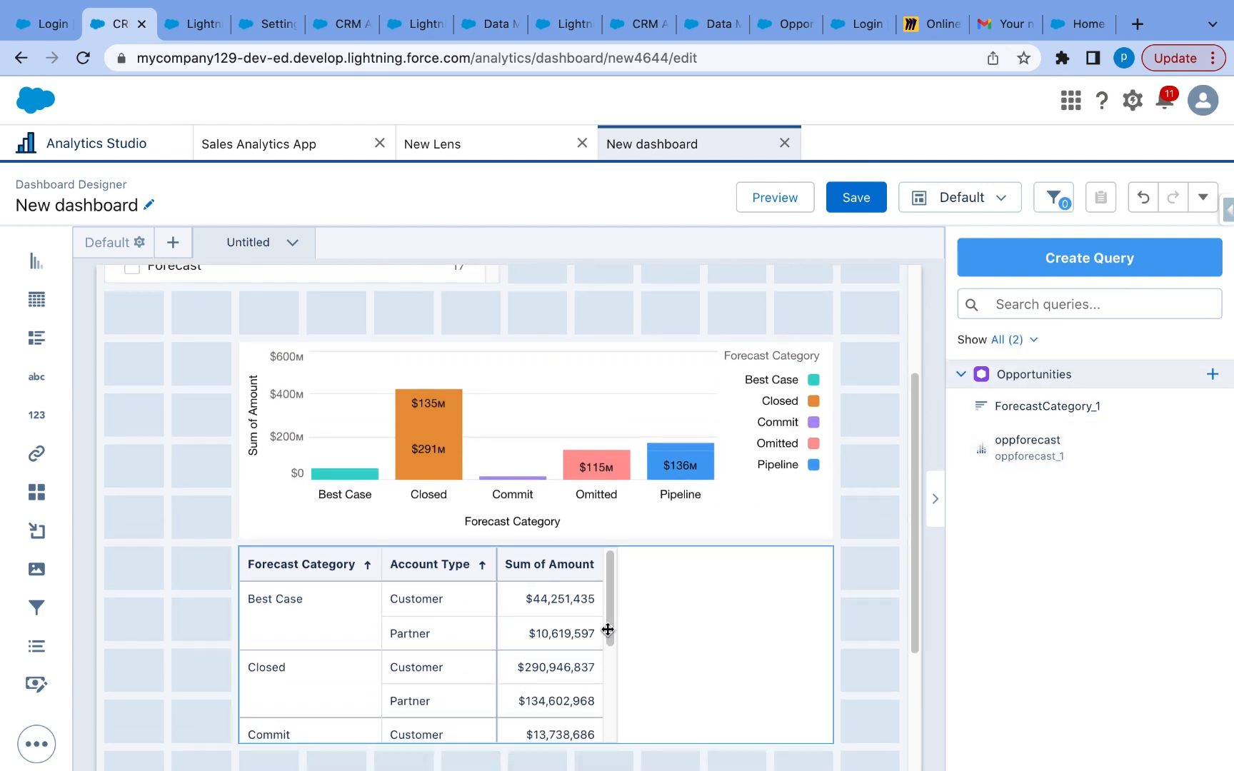
pyautogui.click(720, 575)
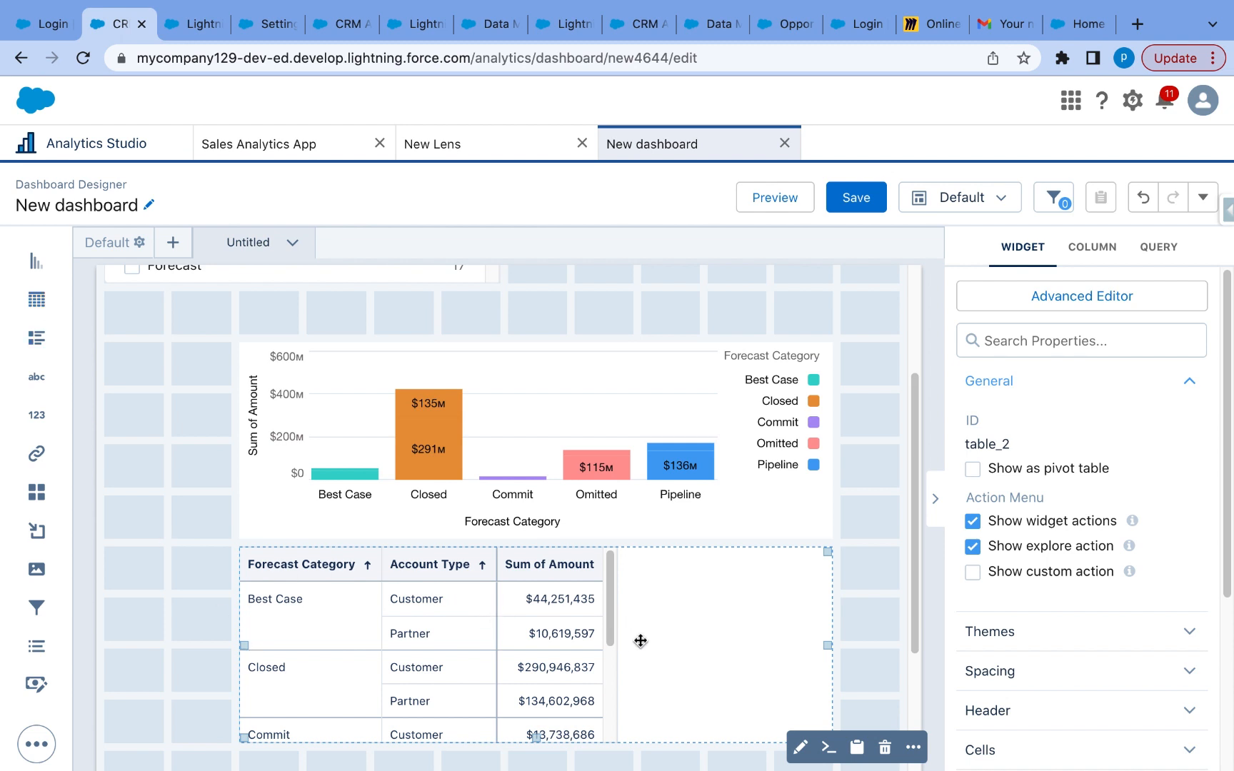
# - Preview the dashboard, inspect the Closed bar's details and filter the widgets to BestCase with the ForecastCategory list
pyautogui.scroll(3, 641, 641)
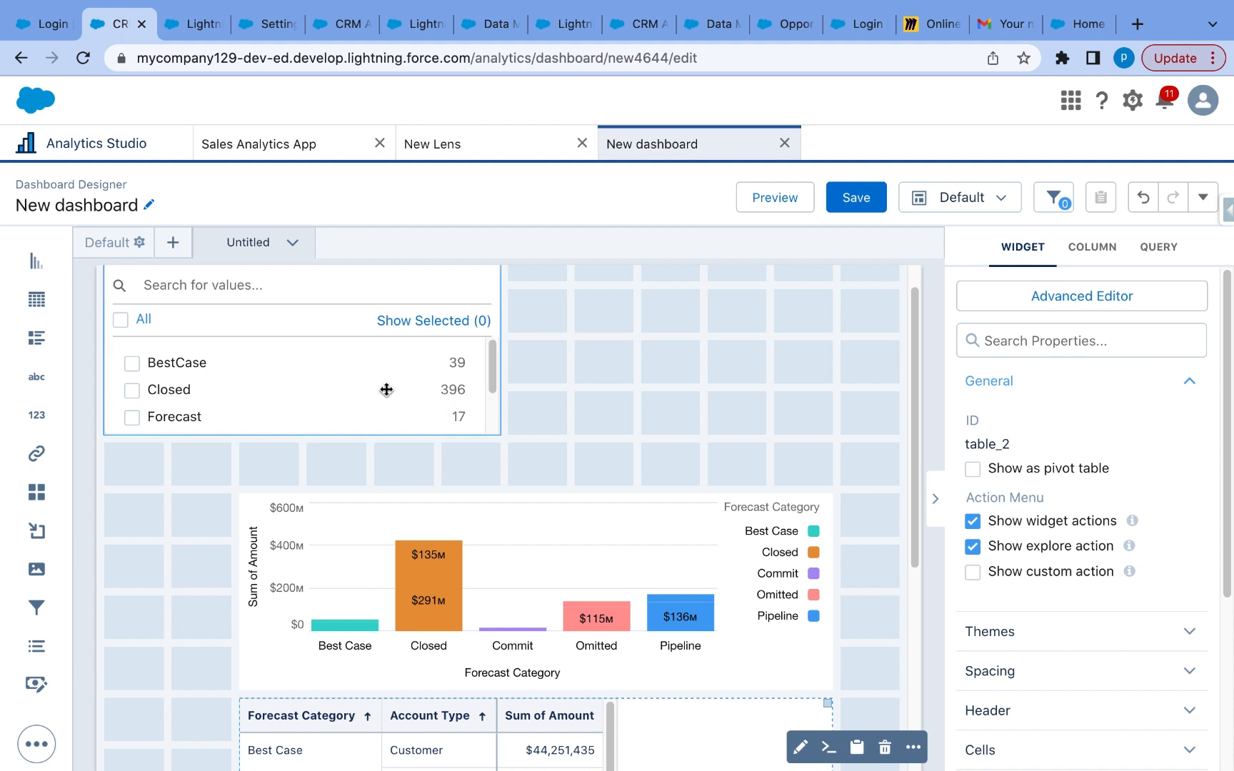
pyautogui.click(771, 203)
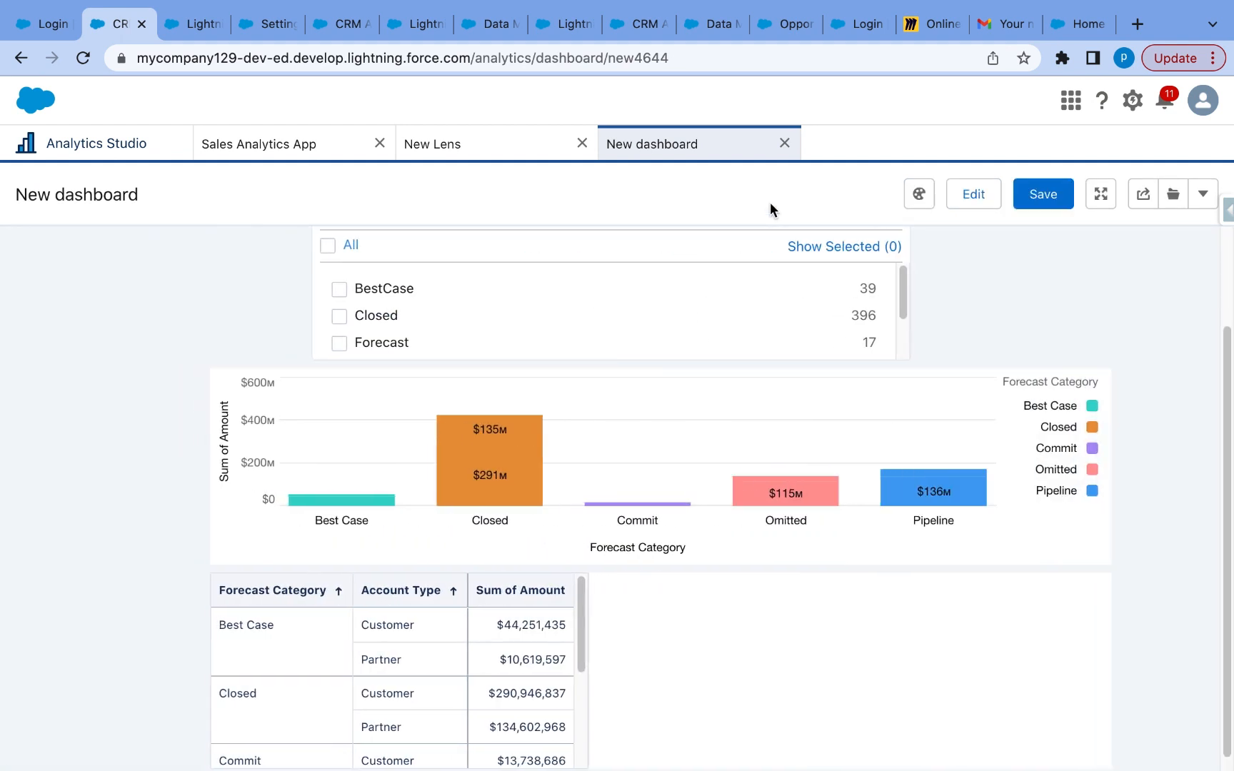
pyautogui.moveTo(490, 434)
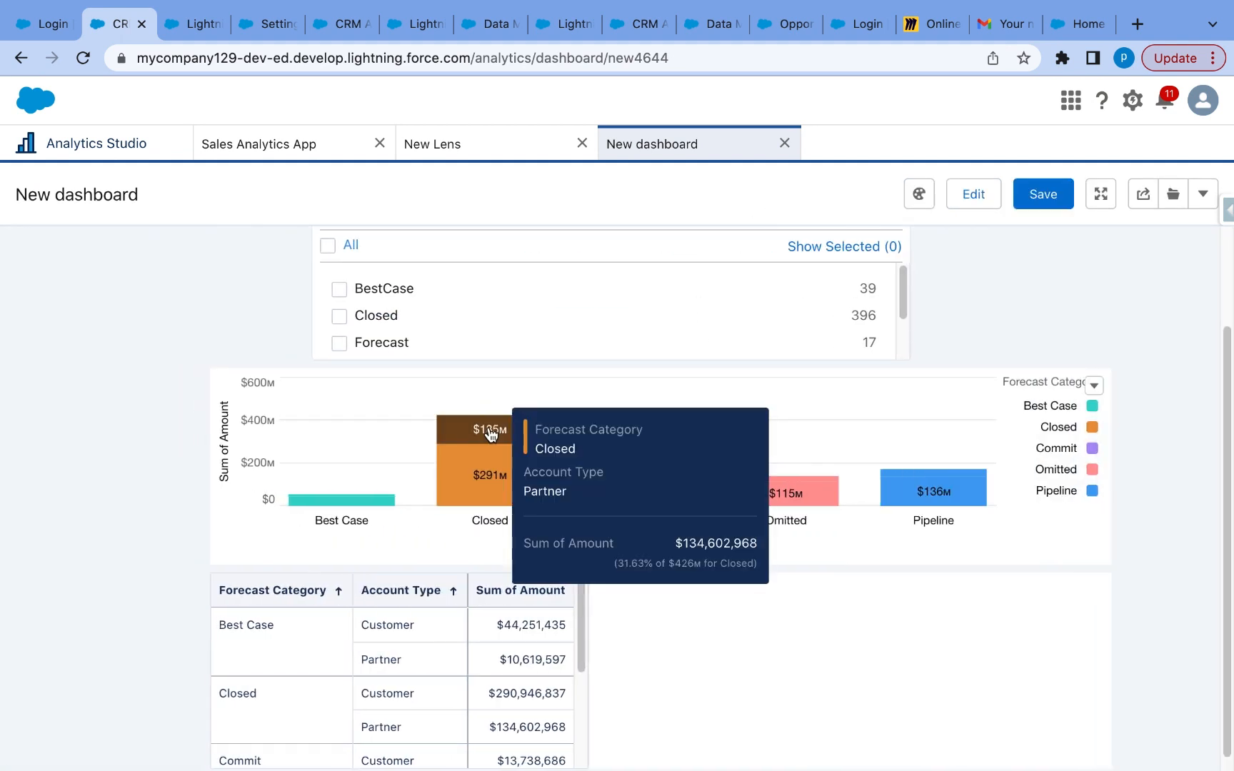
pyautogui.moveTo(485, 486)
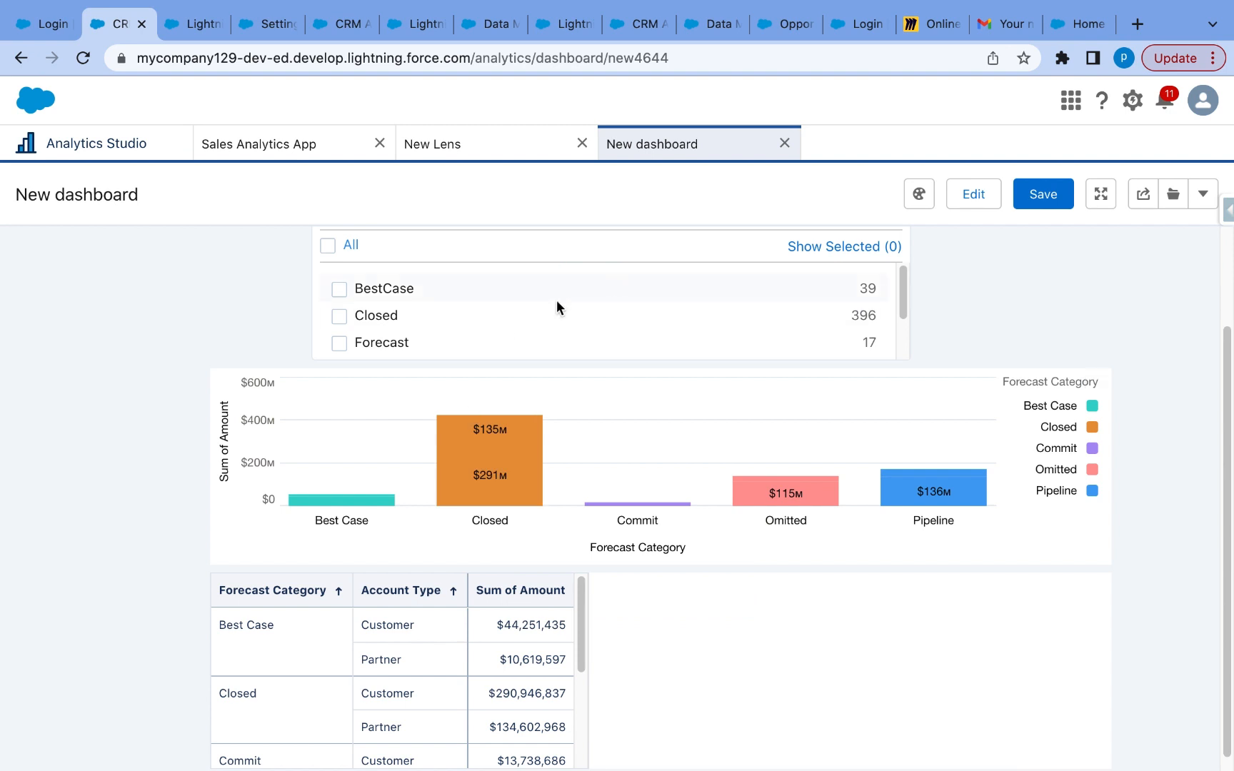
pyautogui.click(339, 289)
pyautogui.moveTo(675, 456)
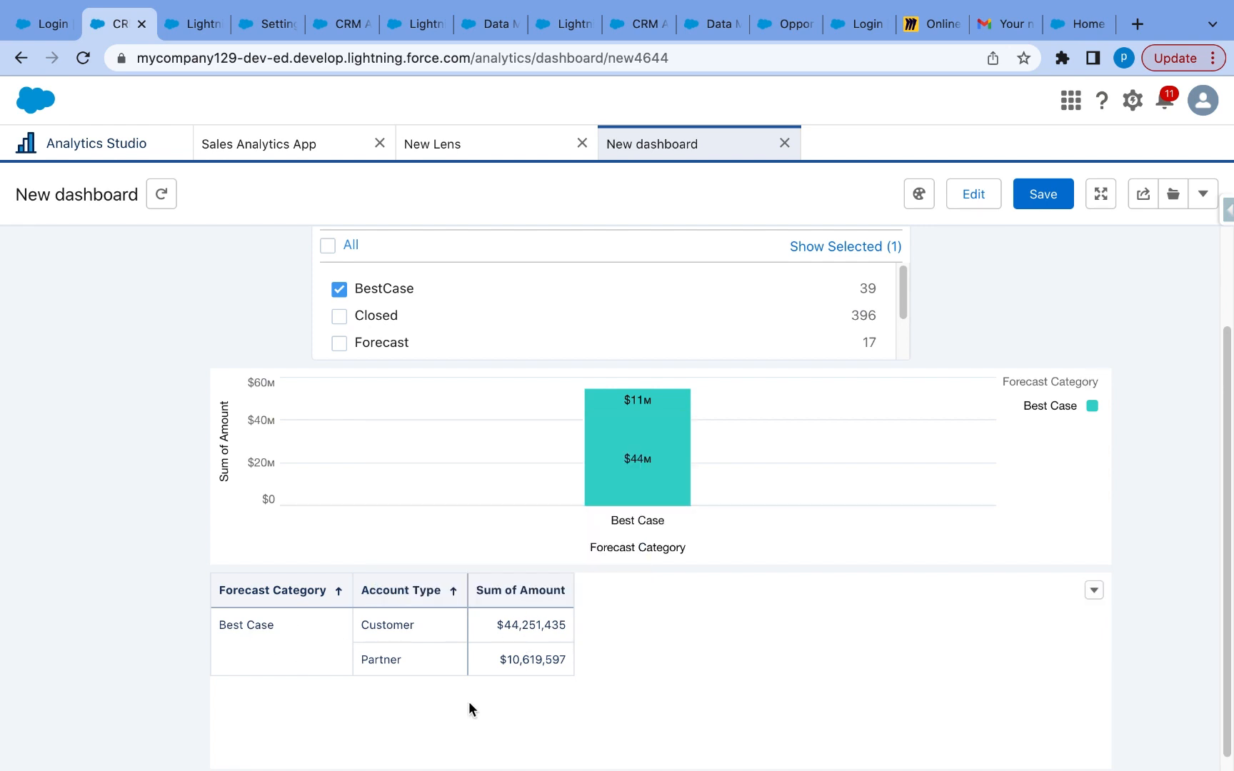
# - Add Closed and Forecast to the ForecastCategory filter selection in the preview and return to editing the dashboard
pyautogui.click(335, 318)
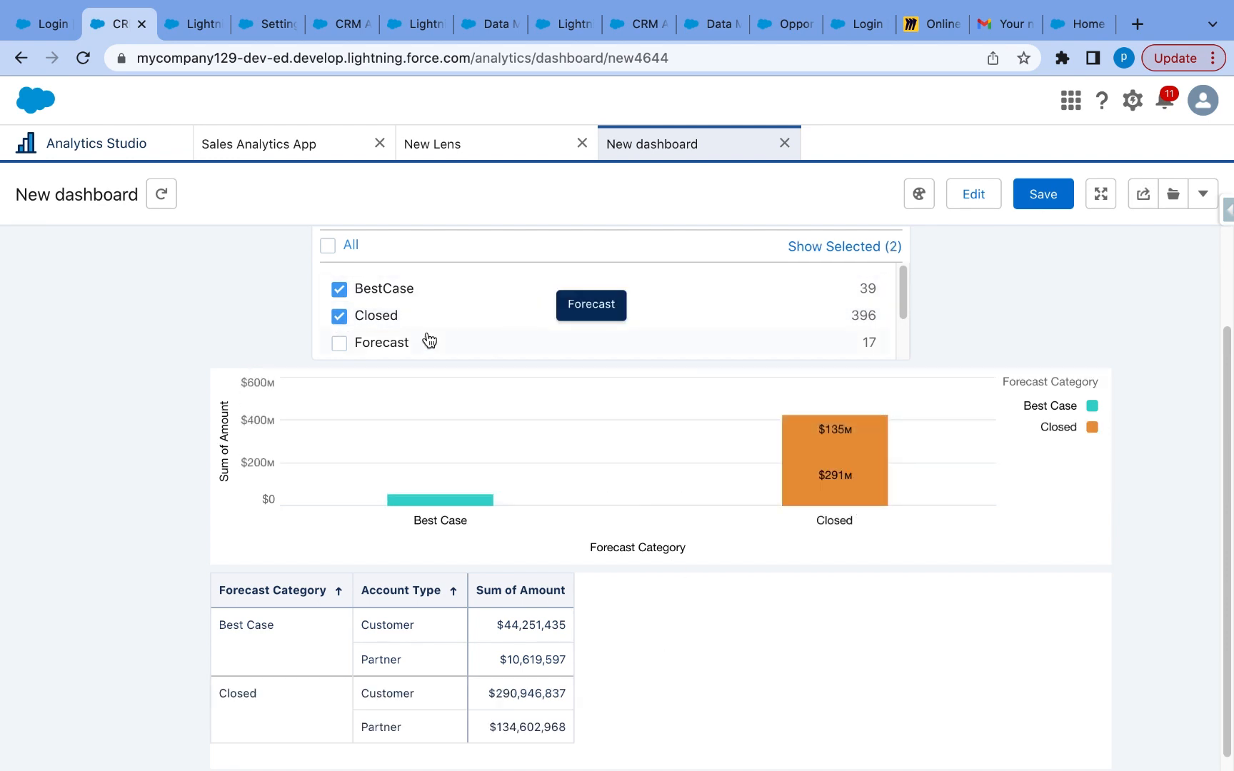
pyautogui.click(339, 344)
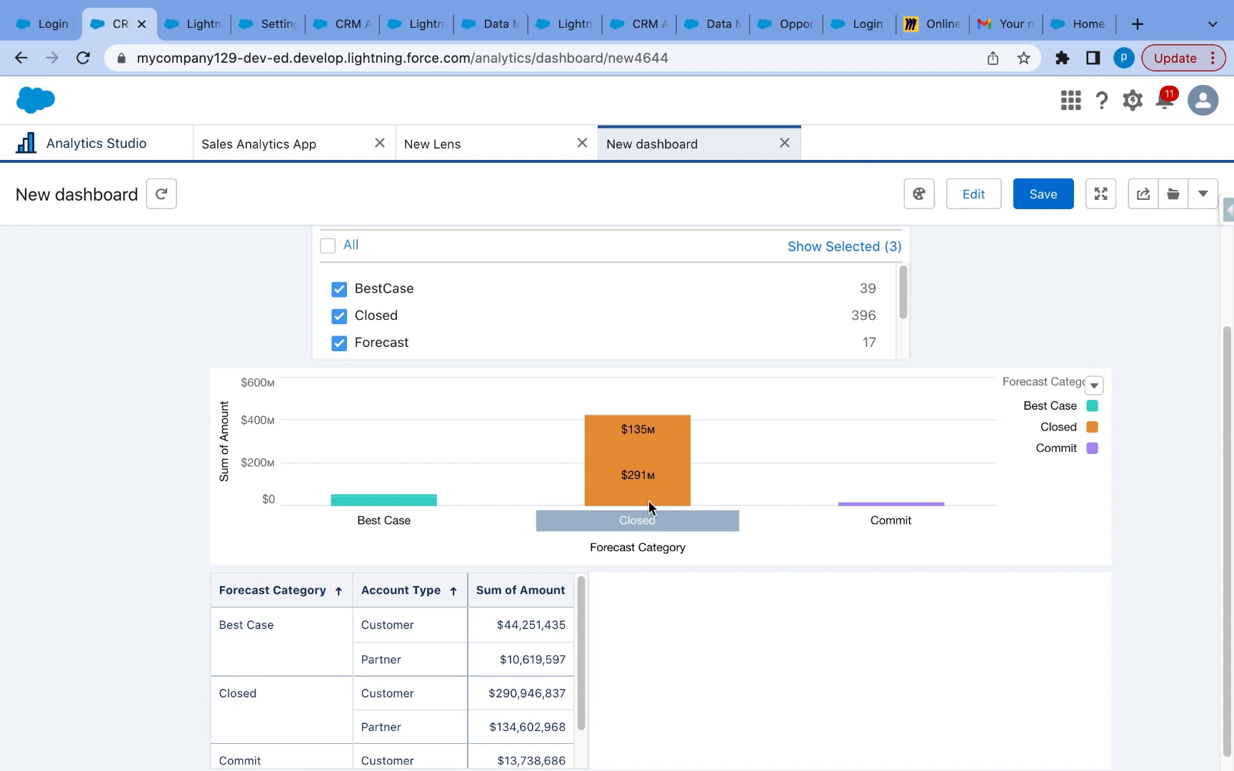
pyautogui.click(968, 204)
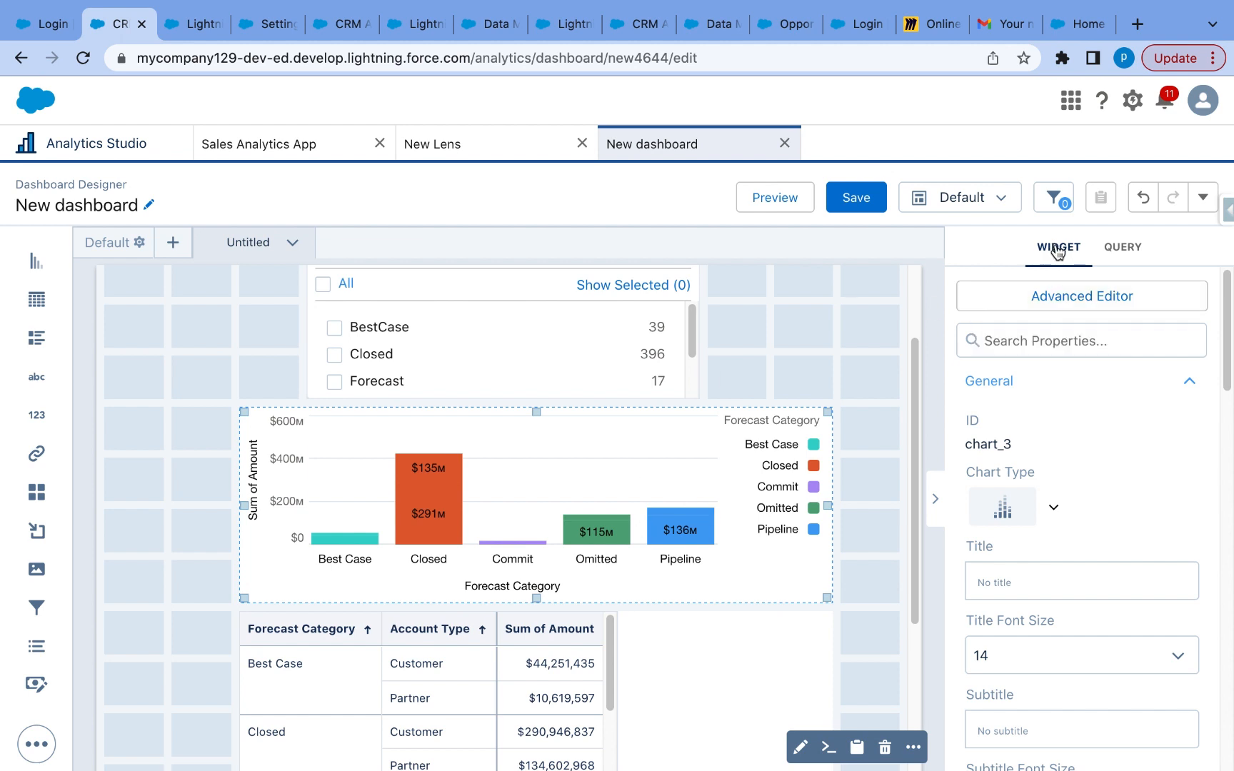
# - Give the stacked column chart widget a yellow background
pyautogui.scroll(-5, 1085, 536)
pyautogui.scroll(1, 1085, 539)
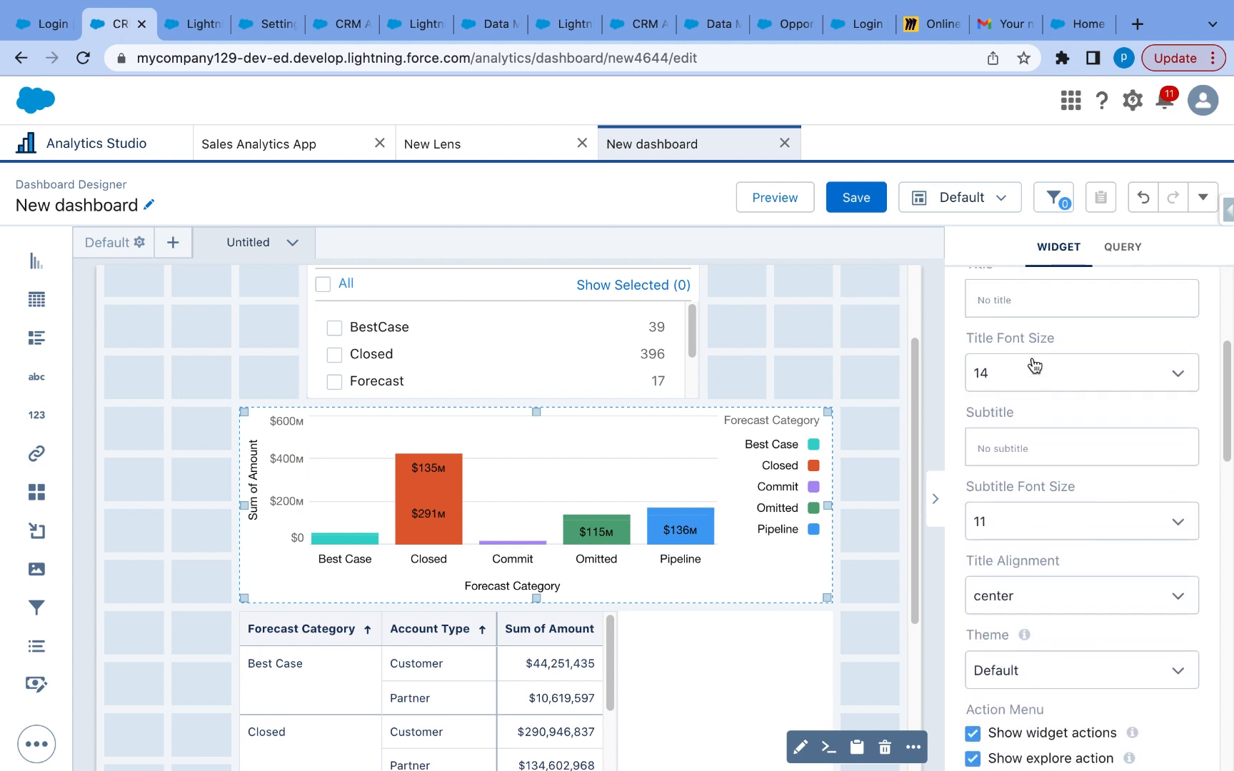
pyautogui.scroll(-2, 1056, 612)
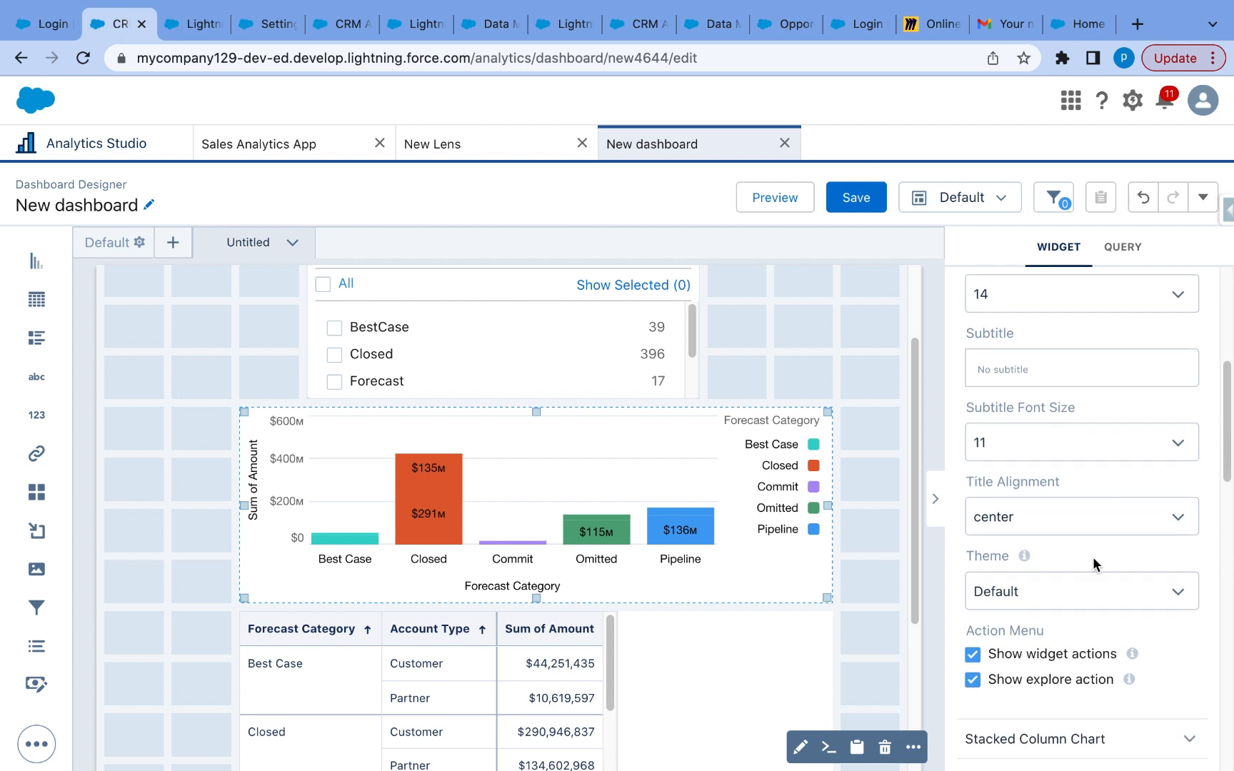
pyautogui.scroll(-5, 1093, 564)
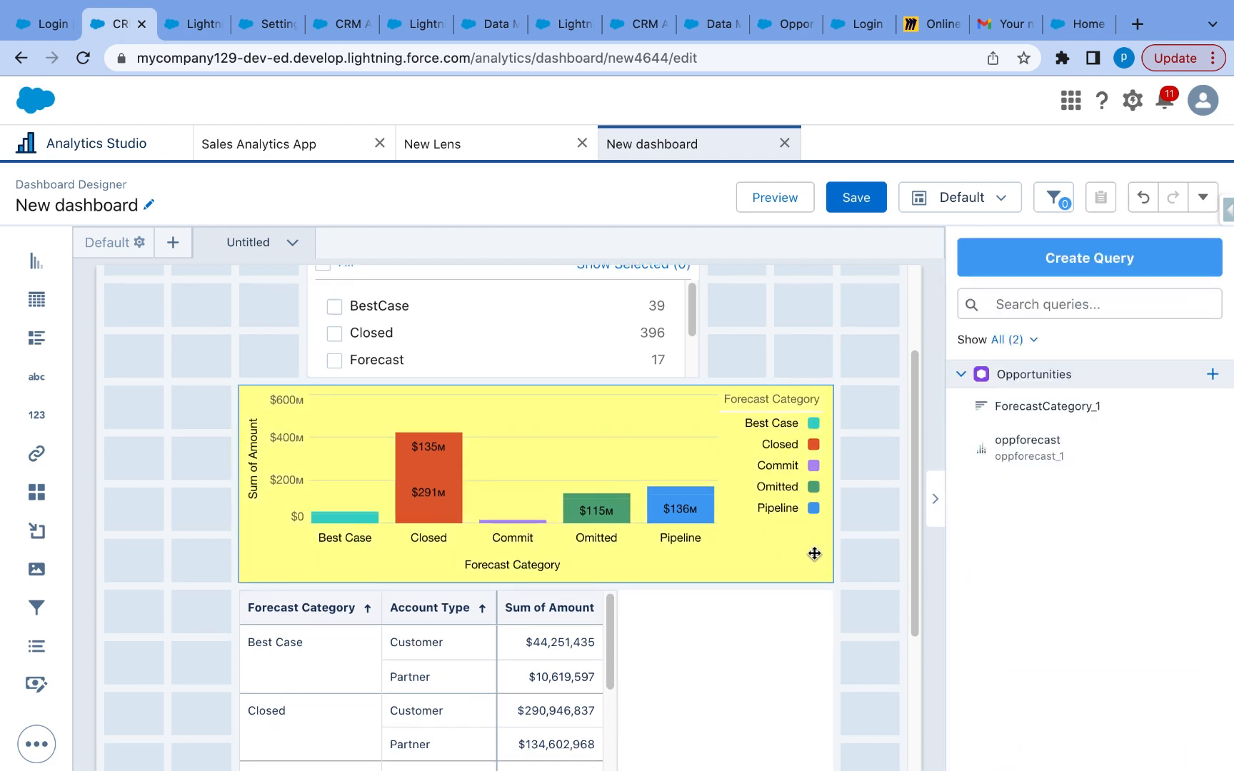
pyautogui.click(815, 554)
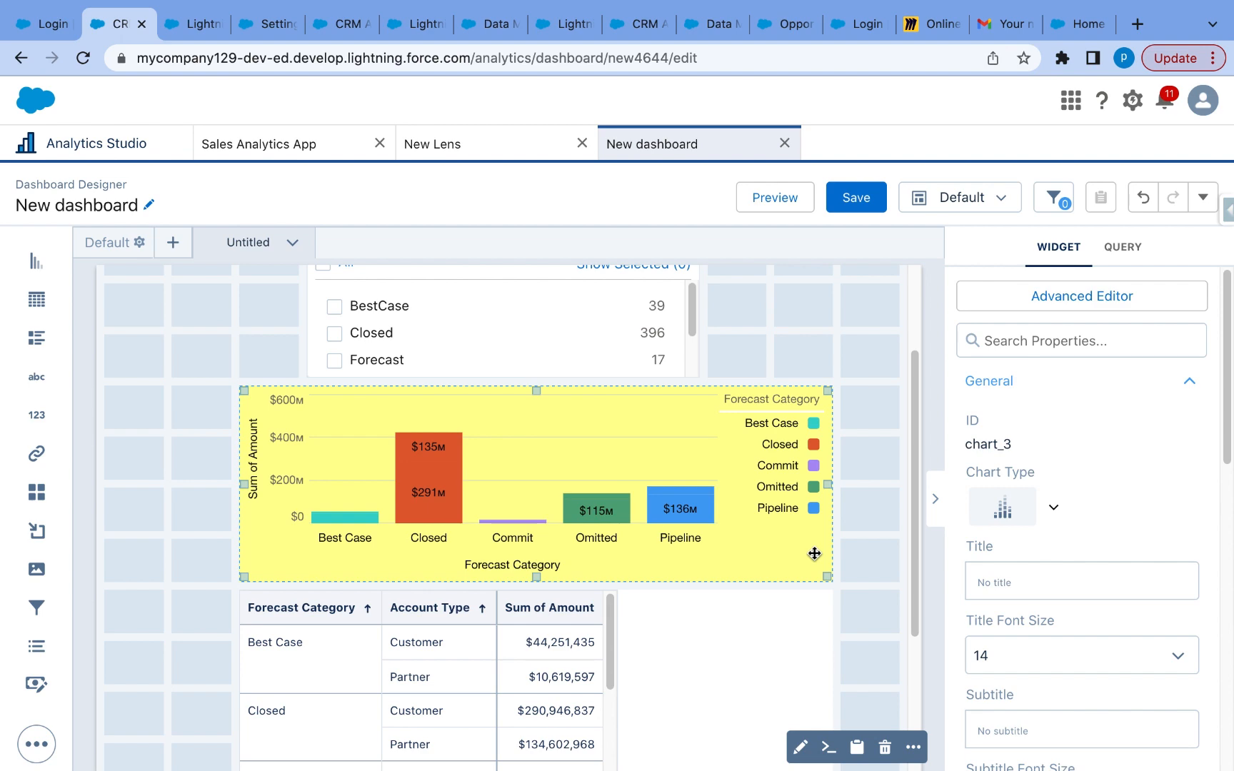
# - Add a number widget beside the ForecastCategory list, showing the sum of Amount from the Opportunities dataset
pyautogui.scroll(3, 814, 553)
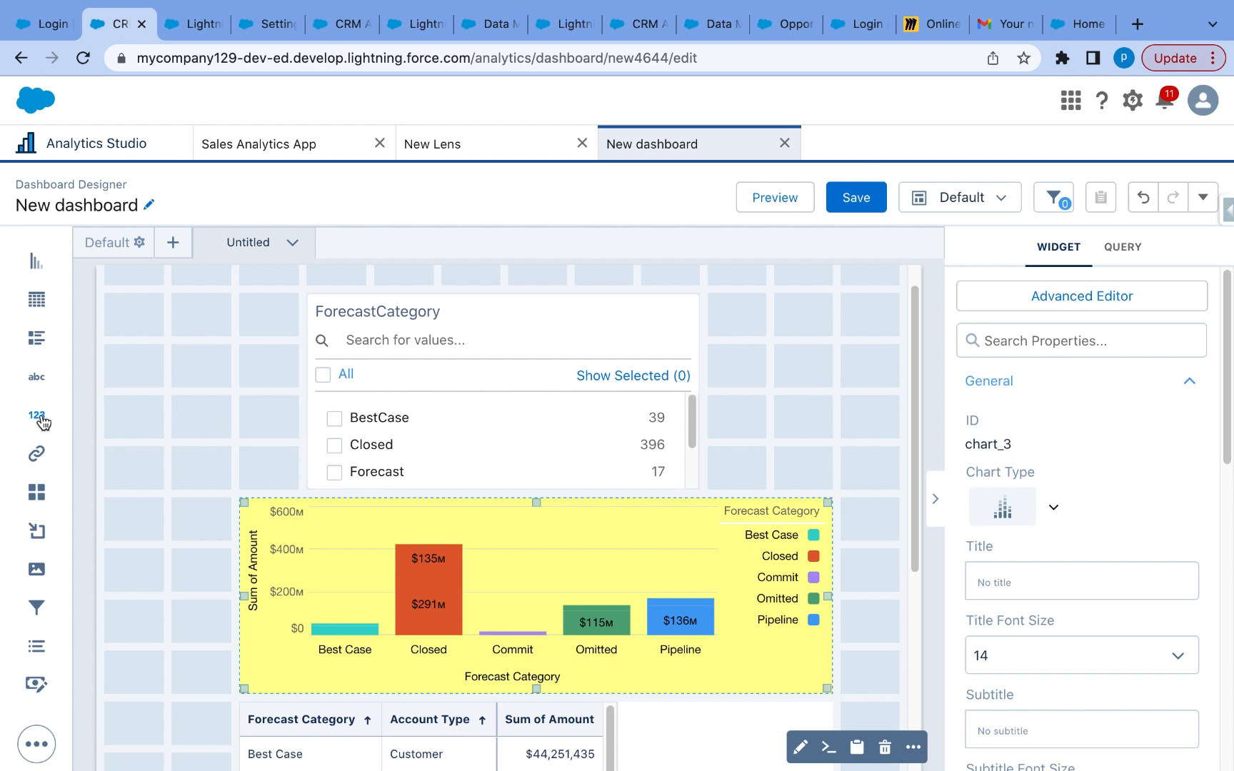
pyautogui.moveTo(40, 421); pyautogui.dragTo(760, 339)
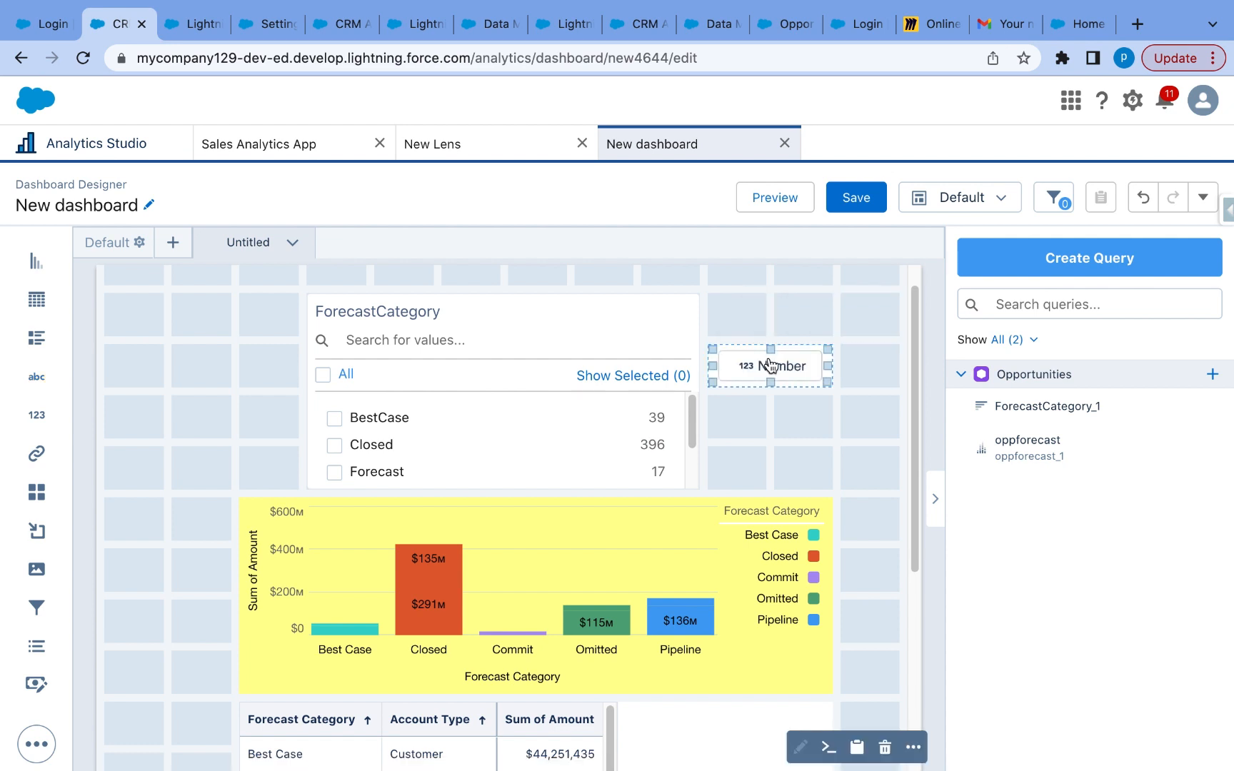
pyautogui.click(768, 357)
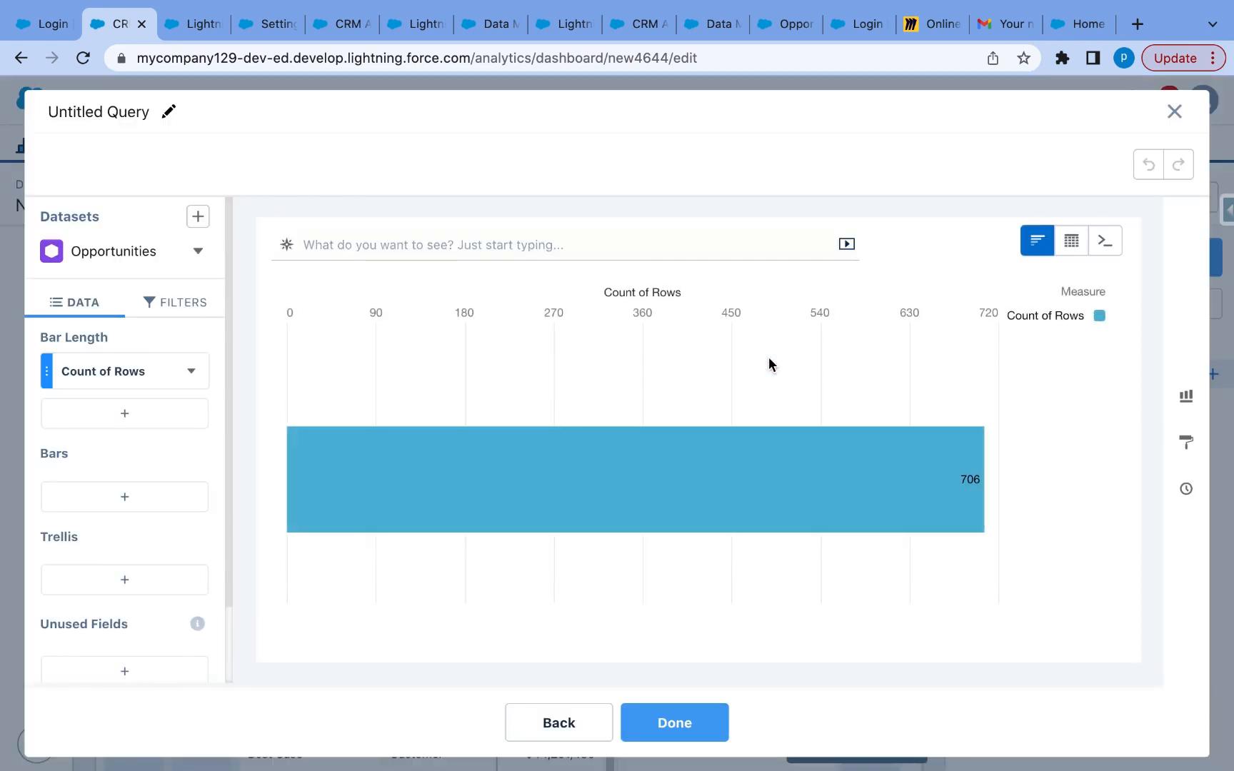
pyautogui.click(190, 375)
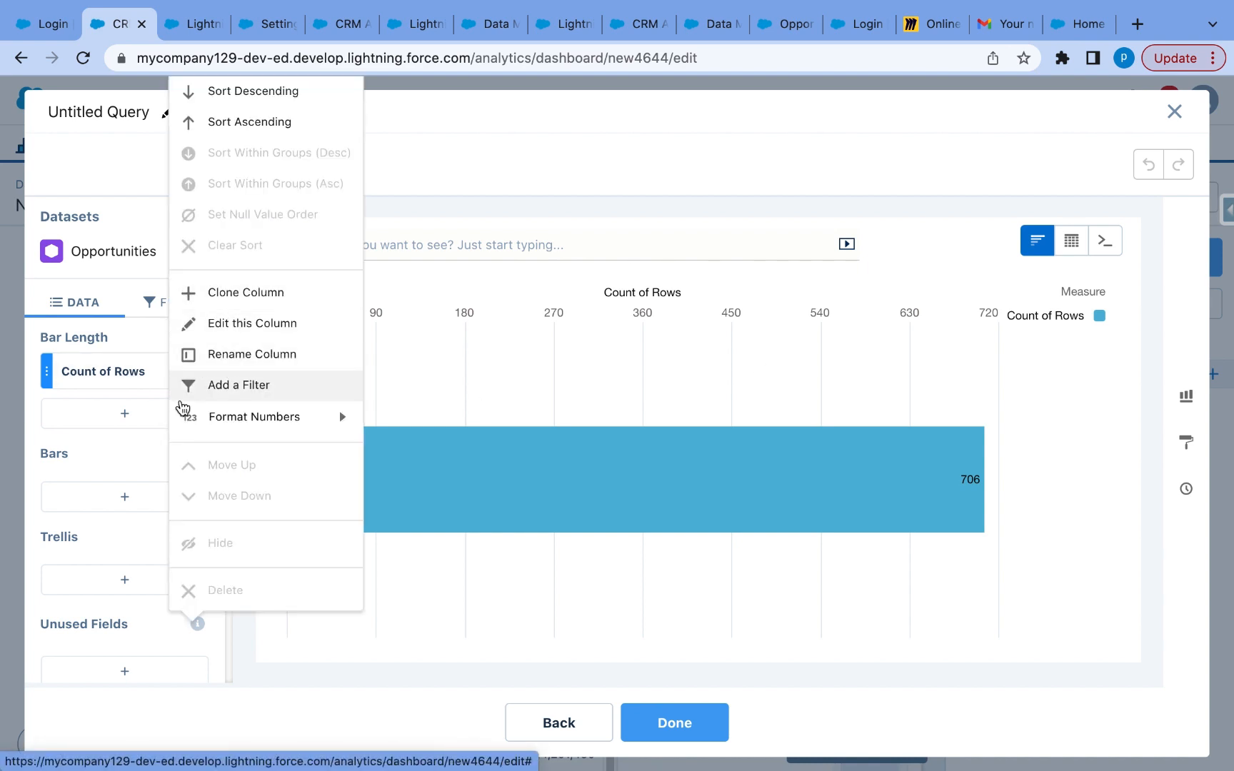
pyautogui.click(129, 368)
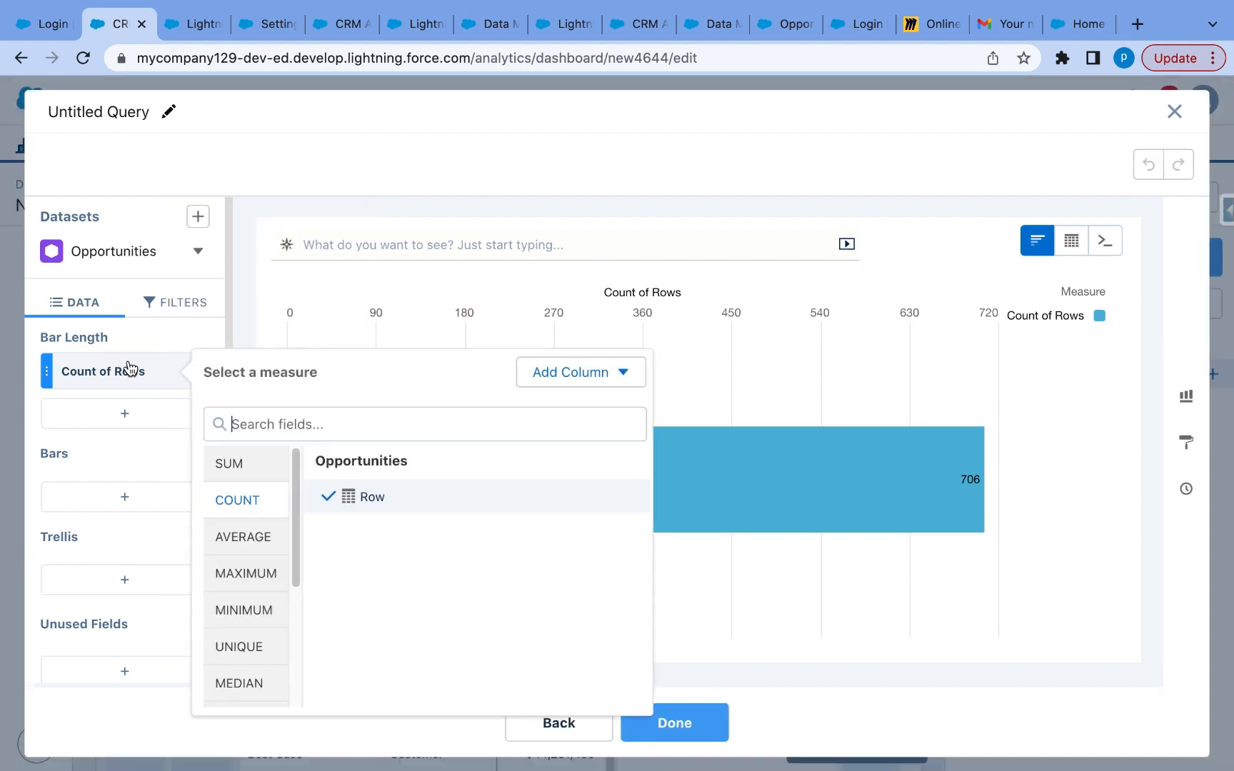
pyautogui.click(247, 468)
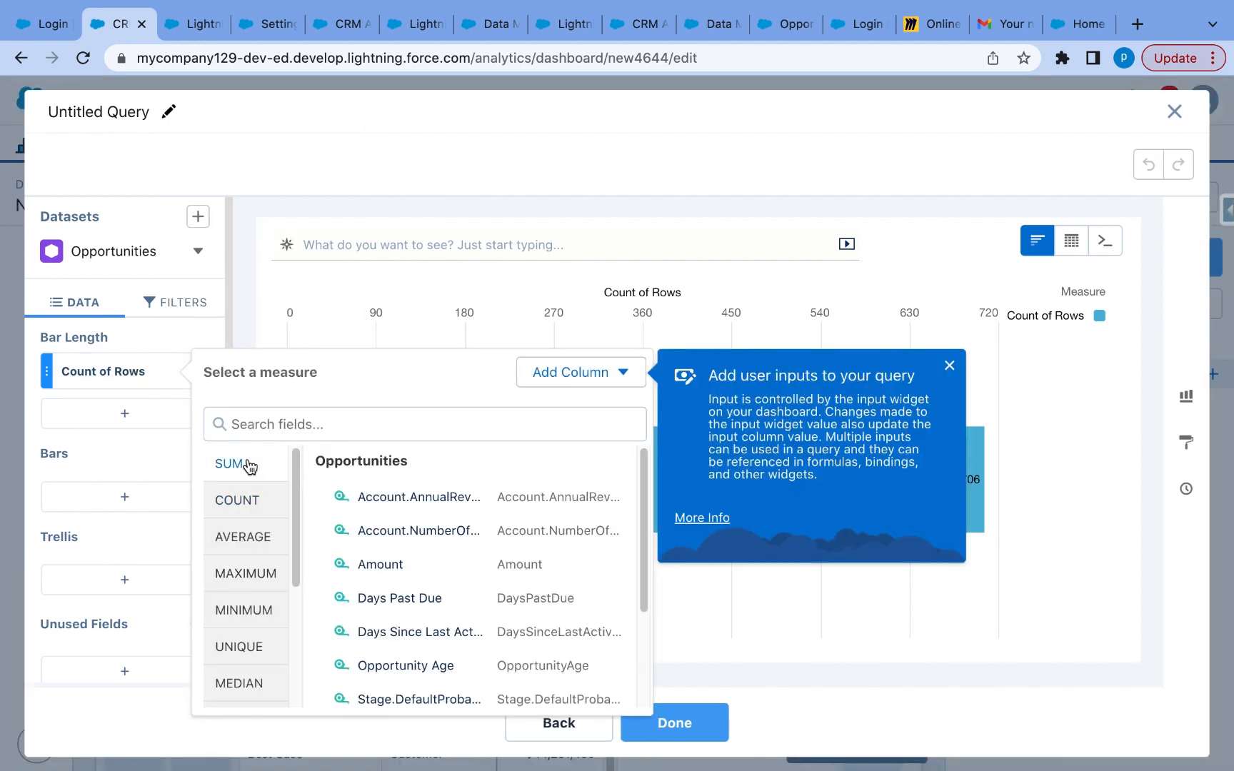
pyautogui.click(410, 565)
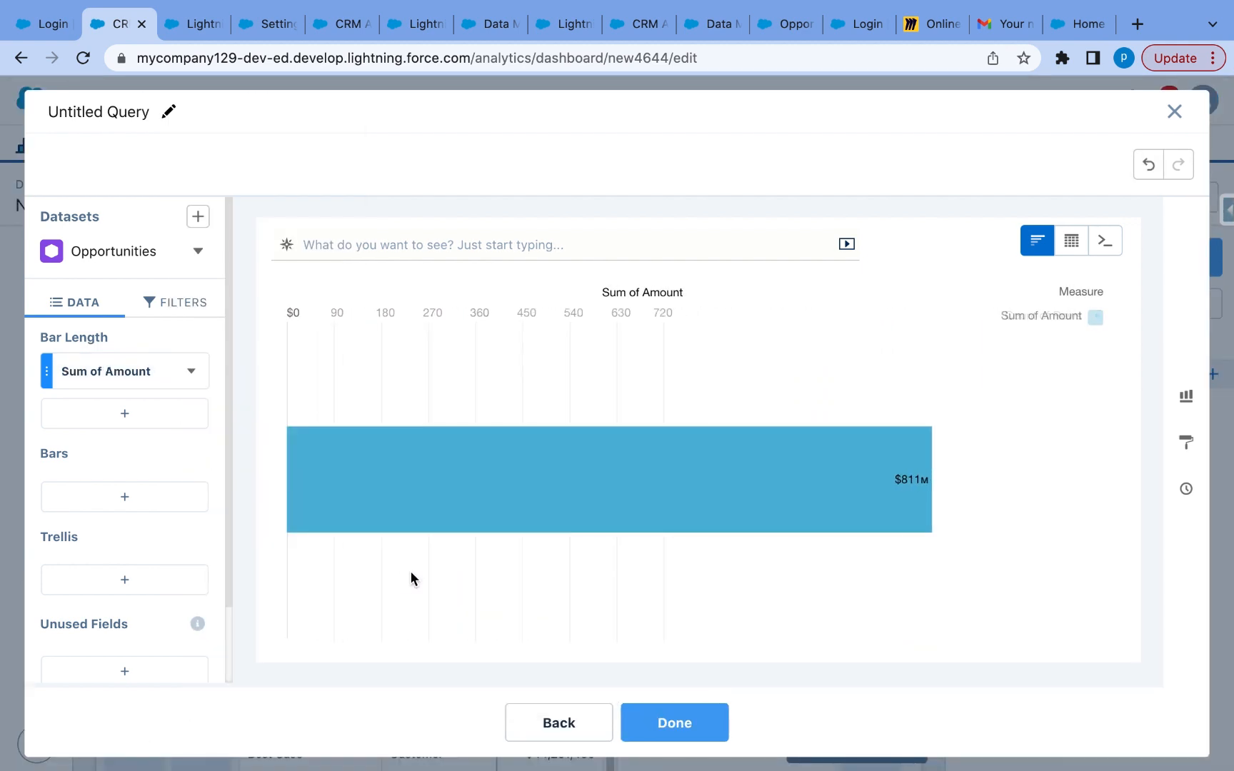
pyautogui.click(671, 725)
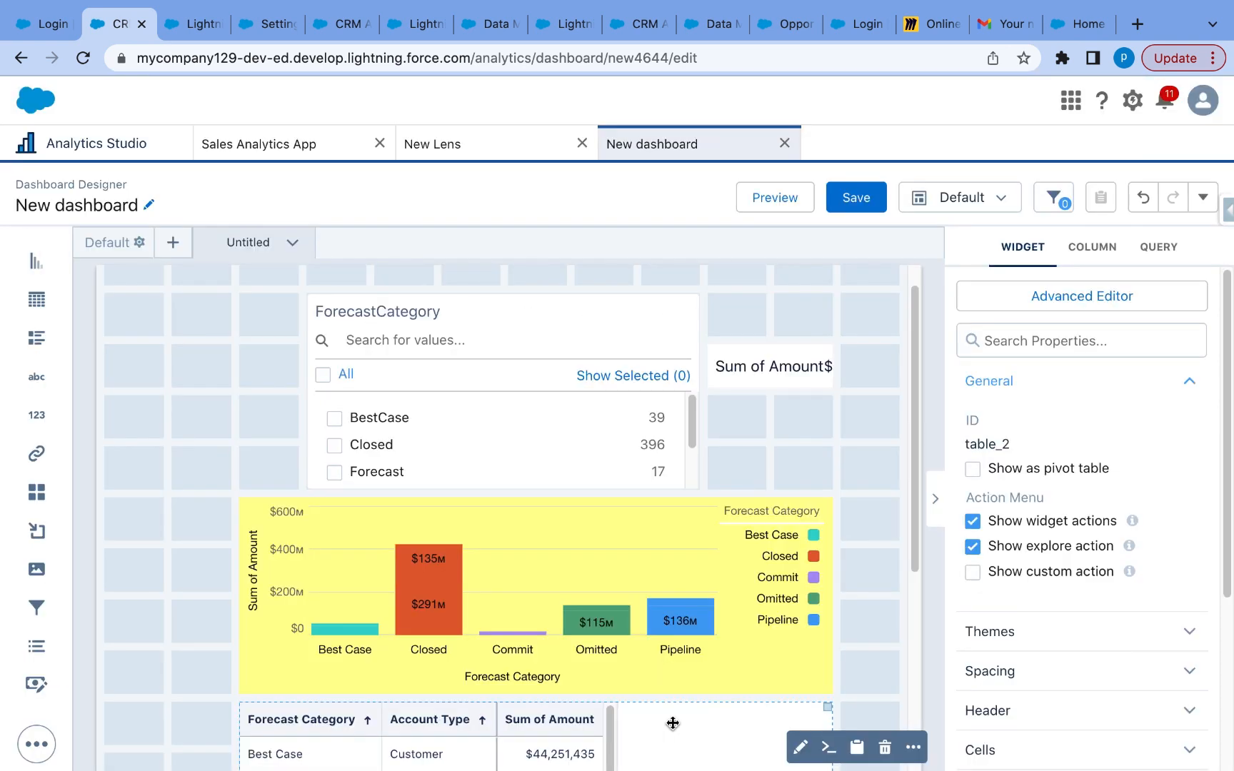
# - Move the ForecastCategory list to the canvas's left edge, place the Sum of Amount widget directly beside it and enlarge that number widget
pyautogui.click(789, 368)
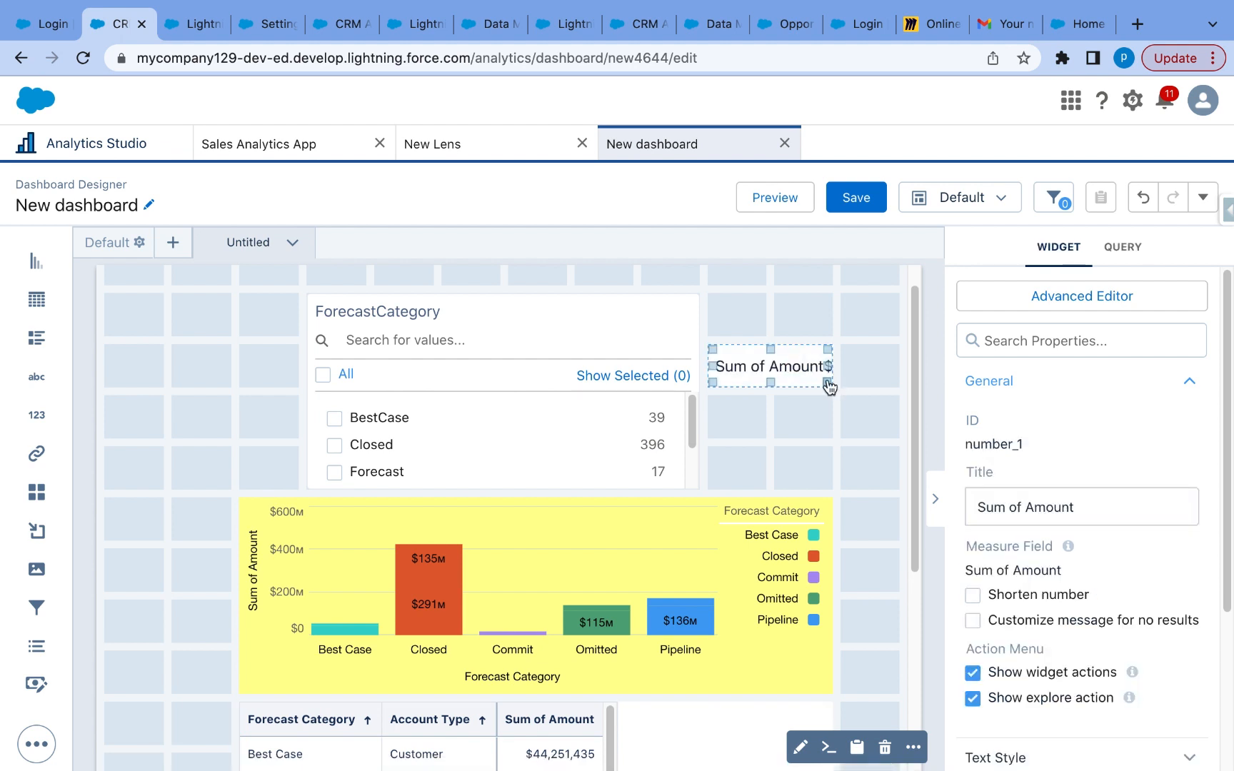
pyautogui.moveTo(828, 386); pyautogui.dragTo(876, 375)
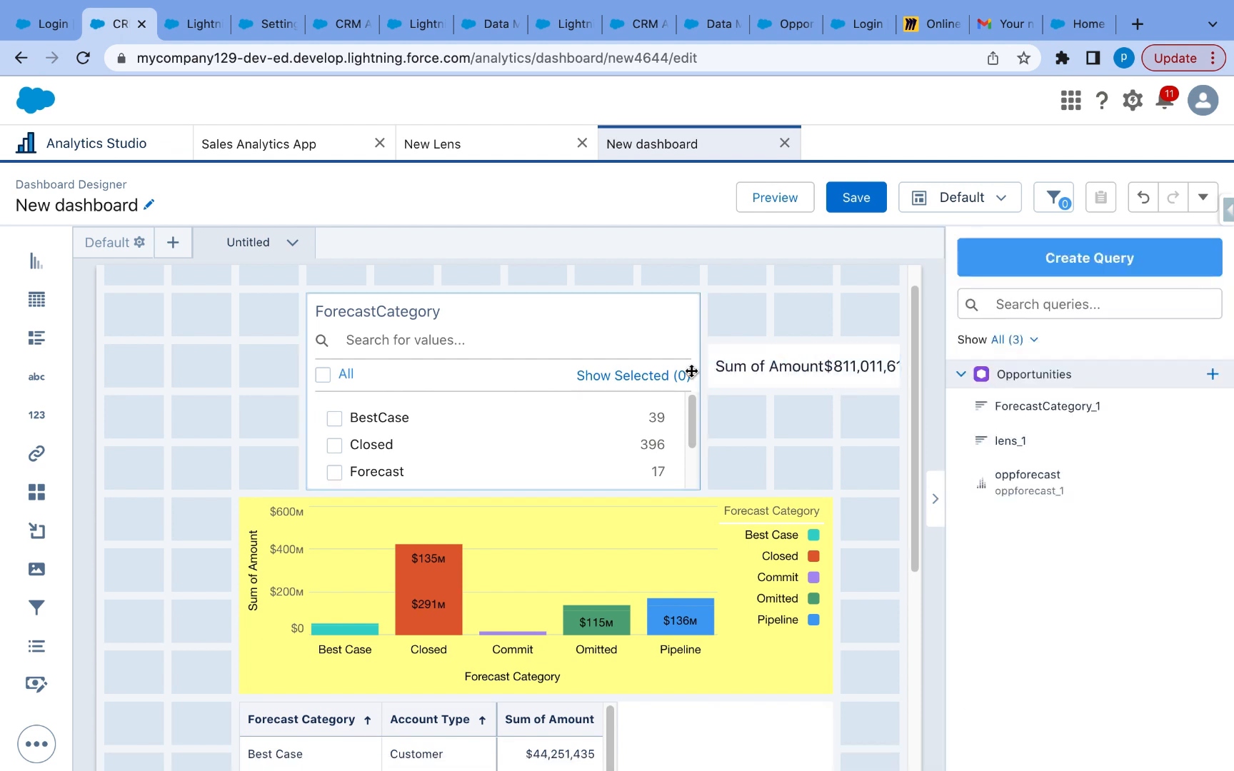
pyautogui.moveTo(534, 326); pyautogui.dragTo(353, 350)
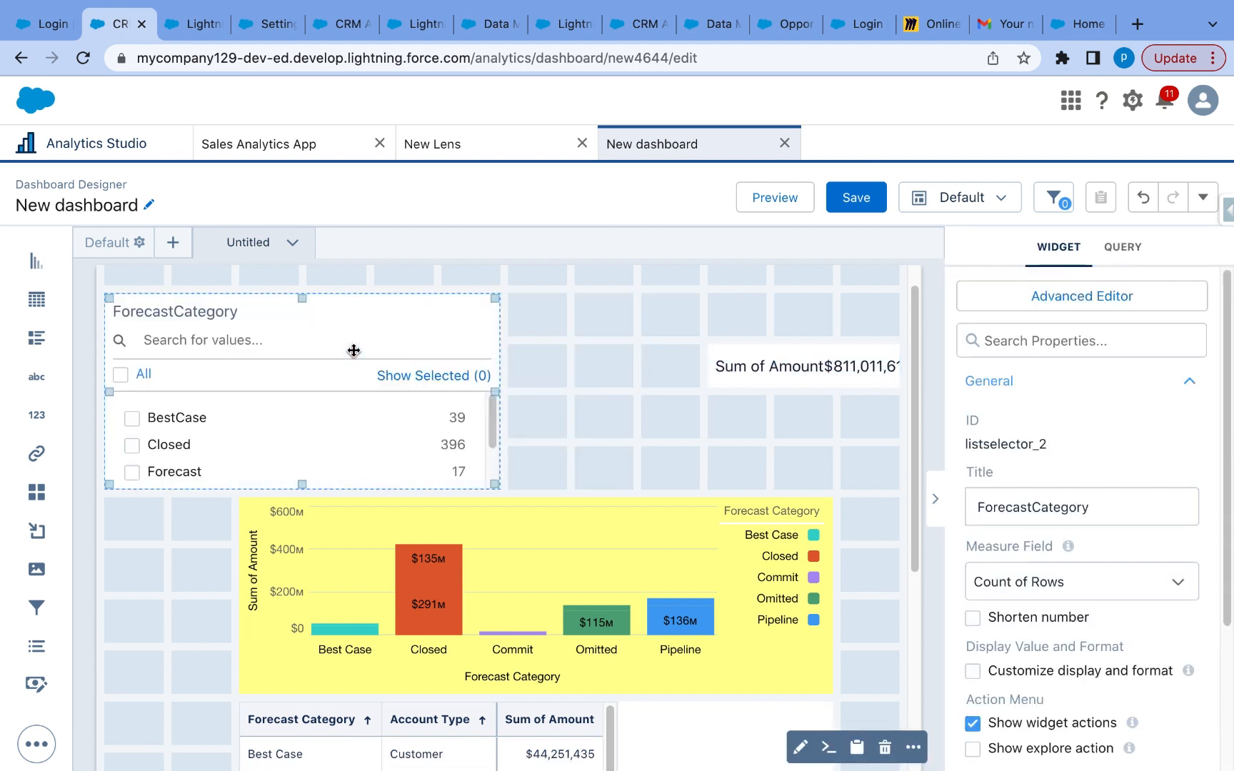
pyautogui.moveTo(754, 371); pyautogui.dragTo(594, 328)
pyautogui.click(696, 332)
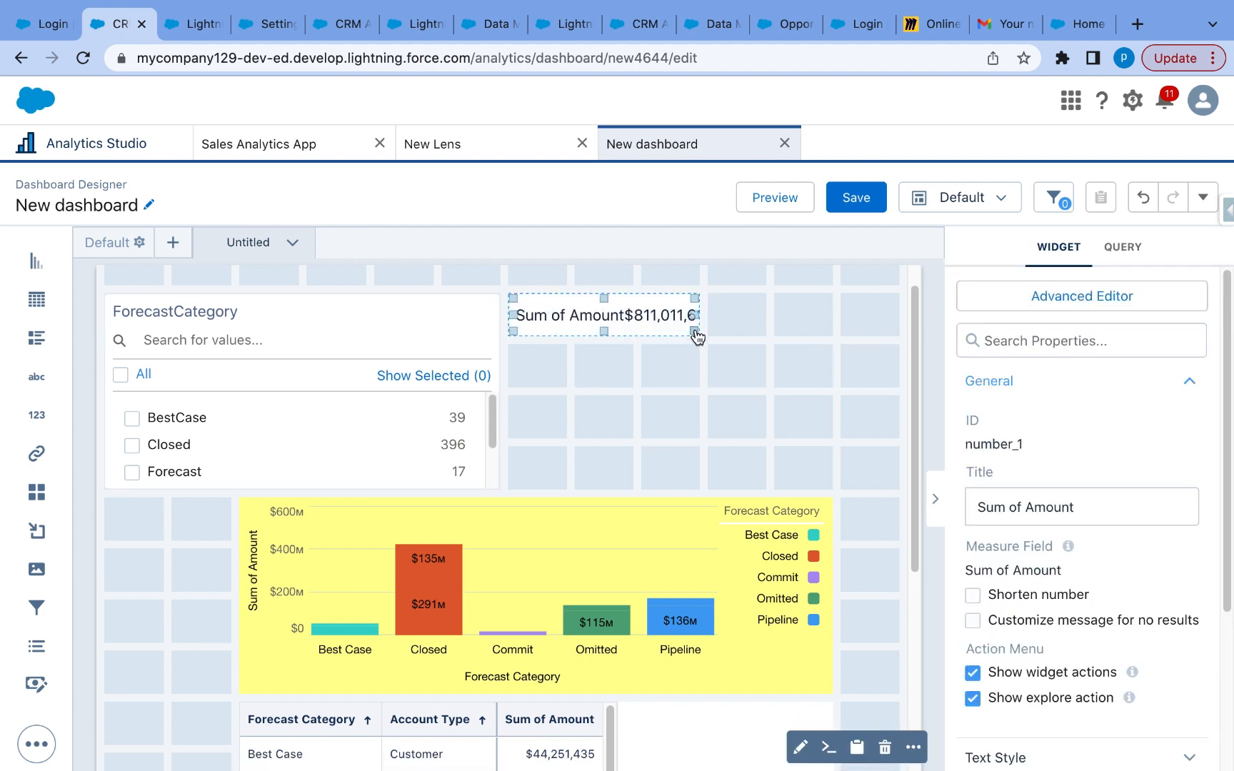
pyautogui.moveTo(702, 334); pyautogui.dragTo(832, 388)
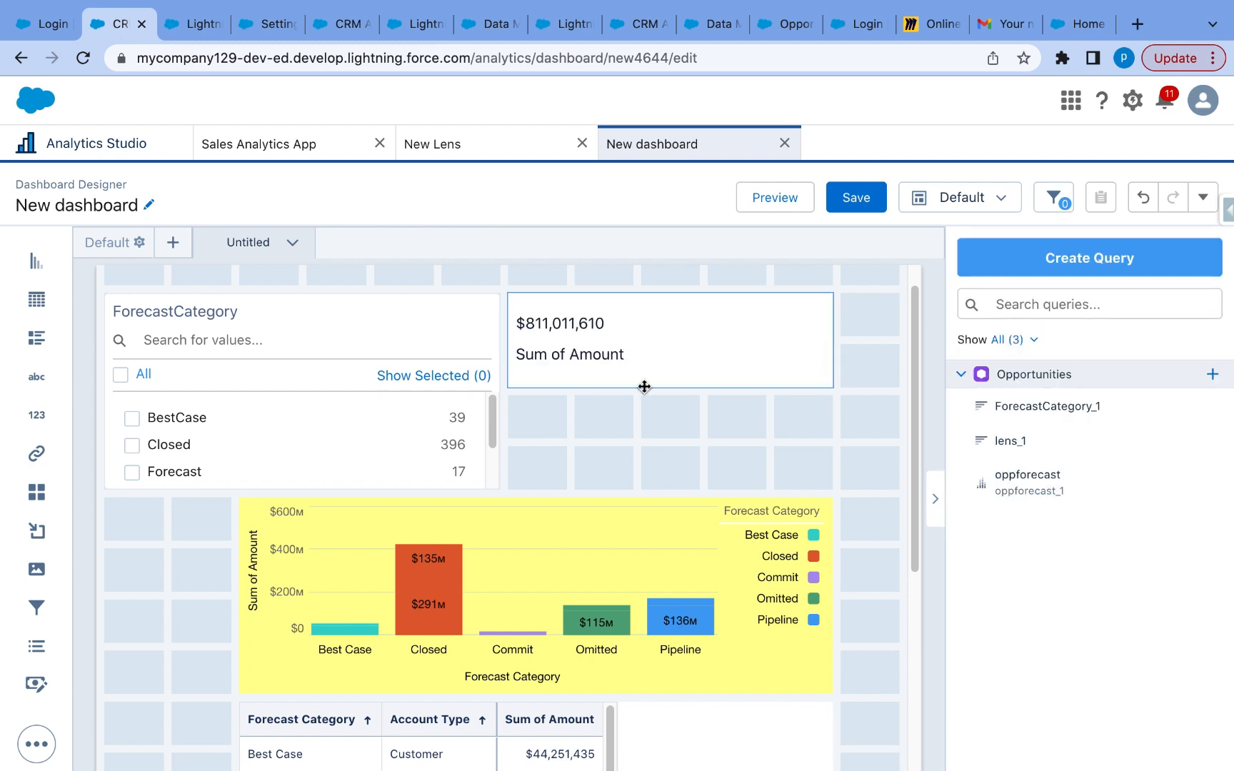
# - Shorten the number in the Sum of Amount widget and set its text alignment to Center
pyautogui.click(693, 343)
pyautogui.scroll(-1, 1047, 618)
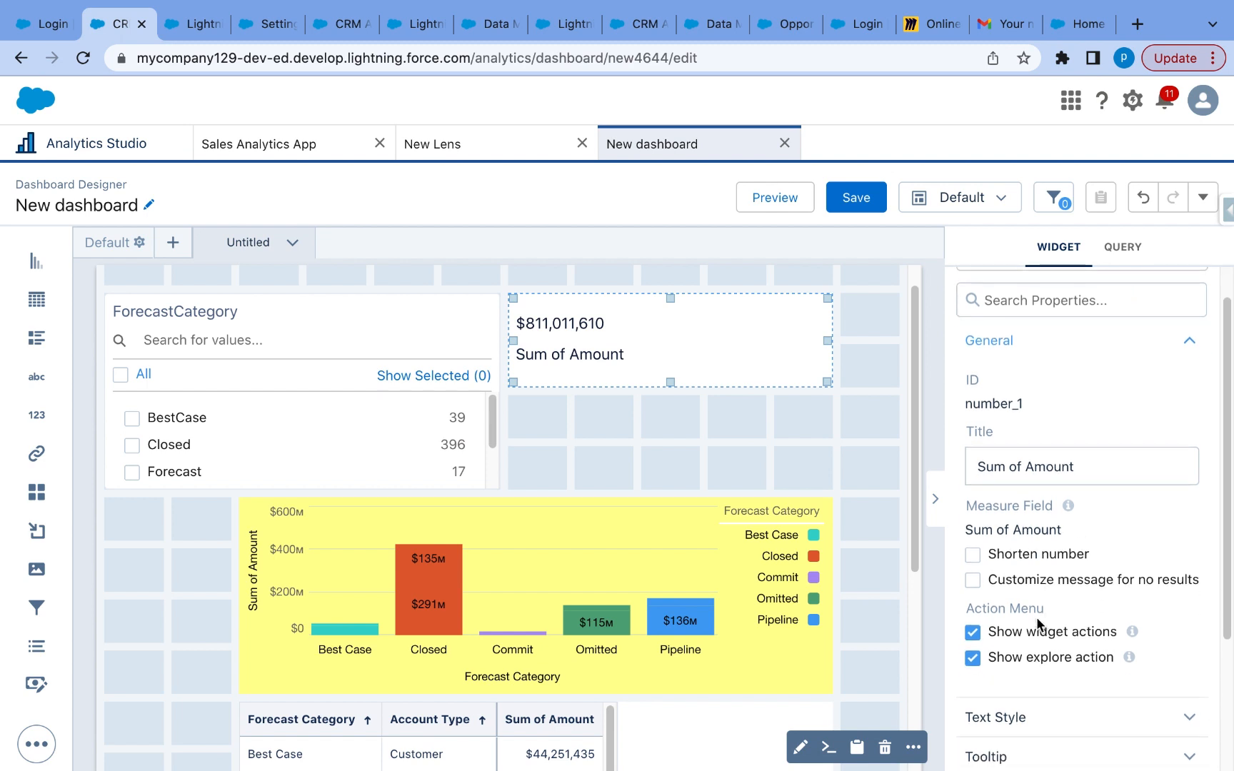
pyautogui.click(973, 556)
pyautogui.click(1029, 717)
pyautogui.click(1025, 713)
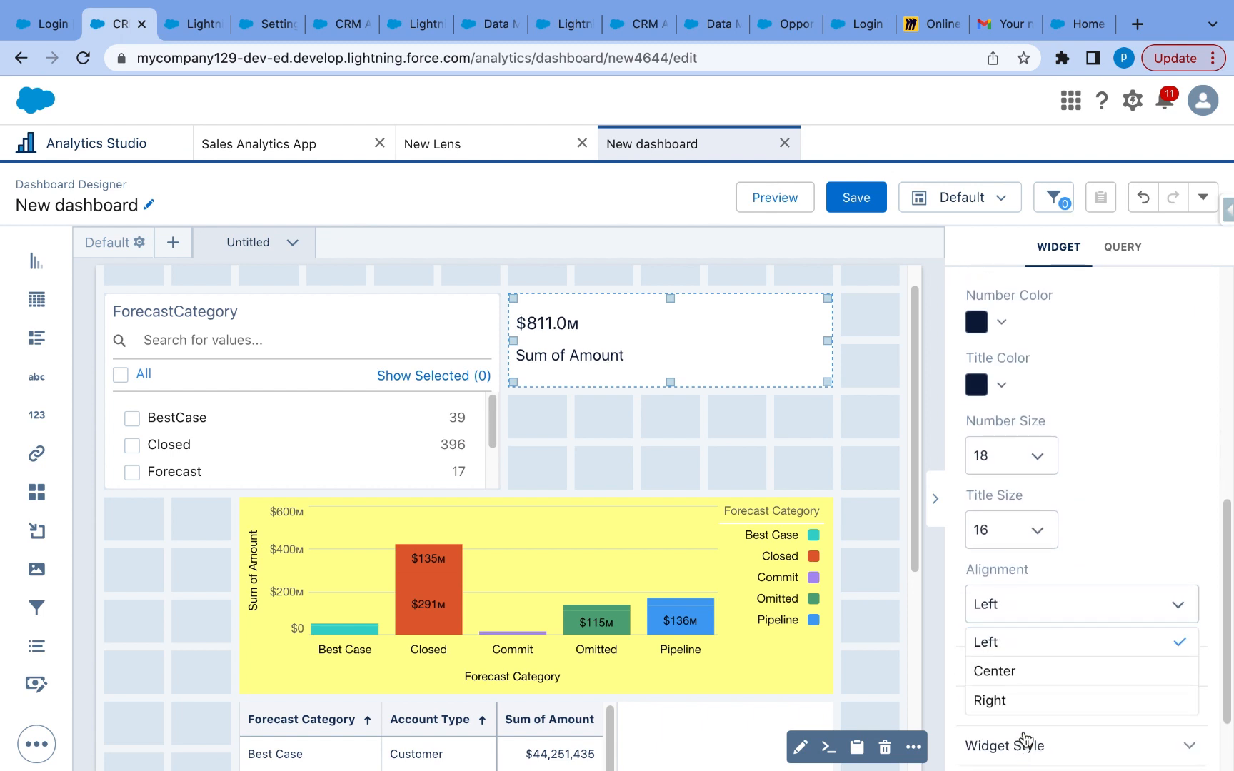
pyautogui.click(1033, 671)
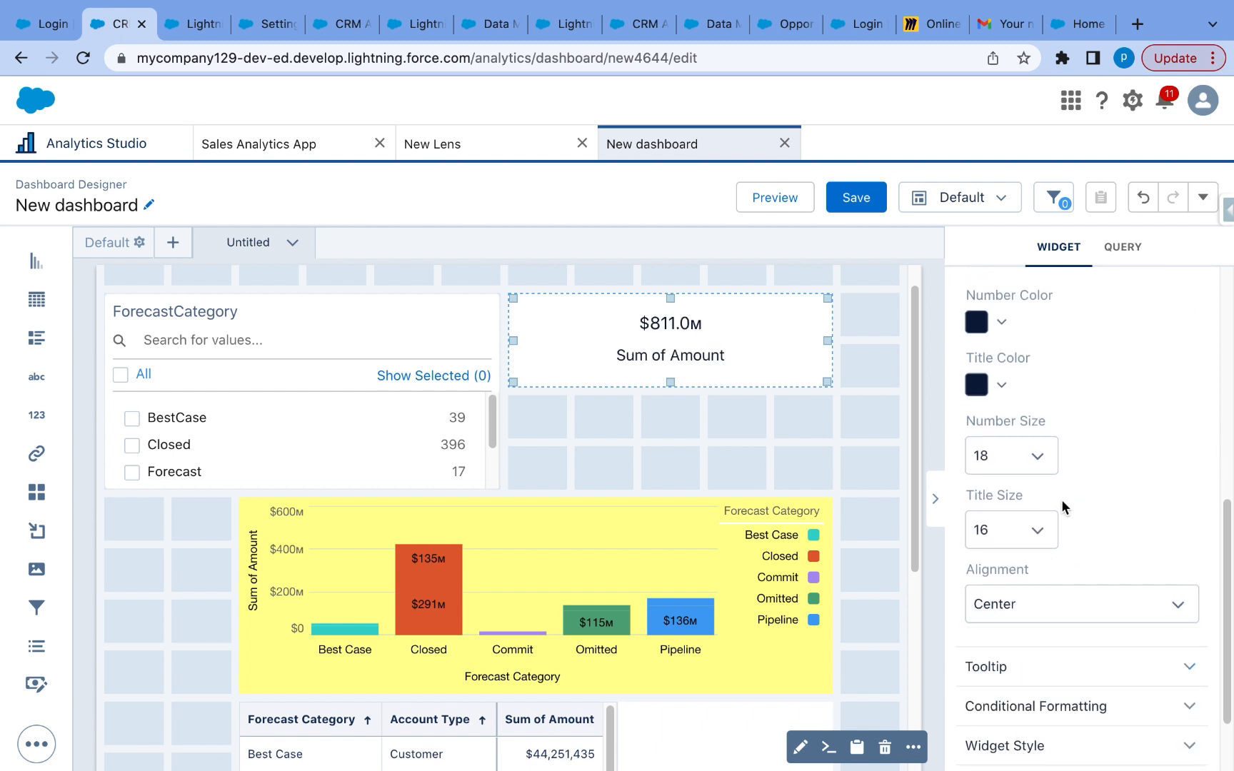
pyautogui.scroll(1, 1060, 472)
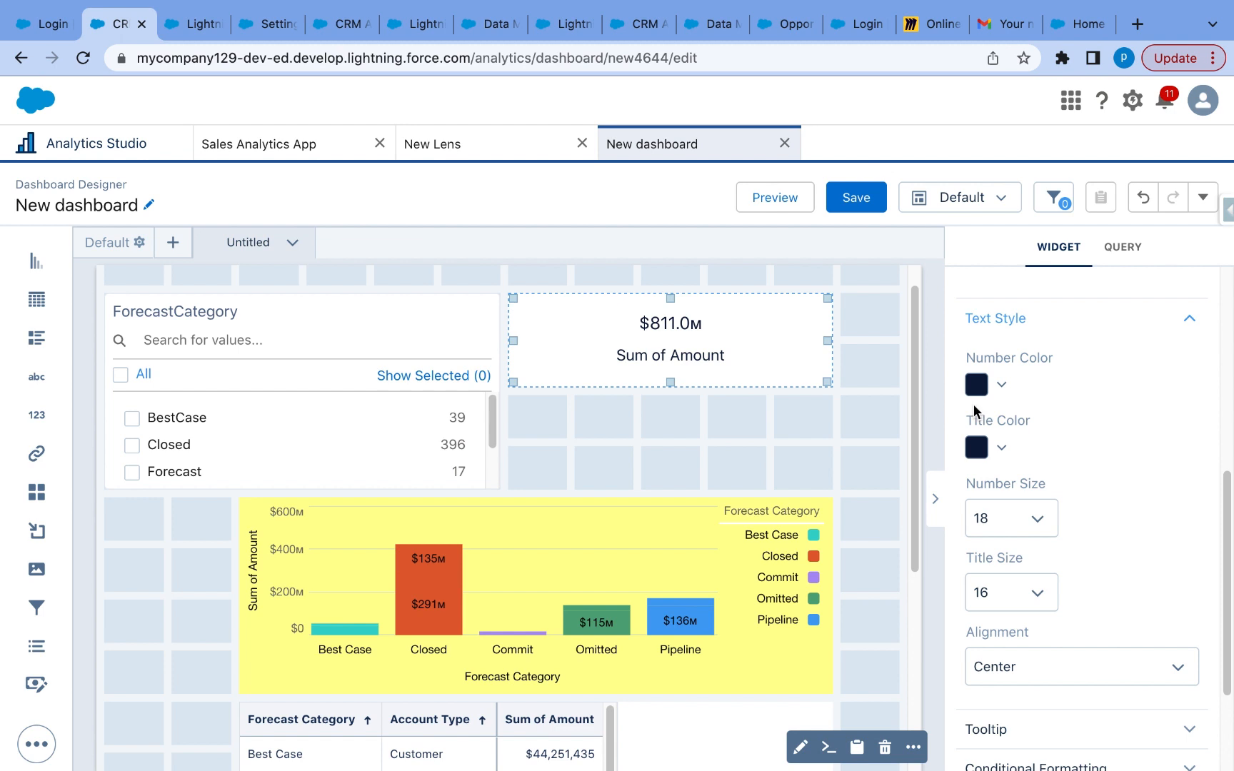
pyautogui.click(720, 438)
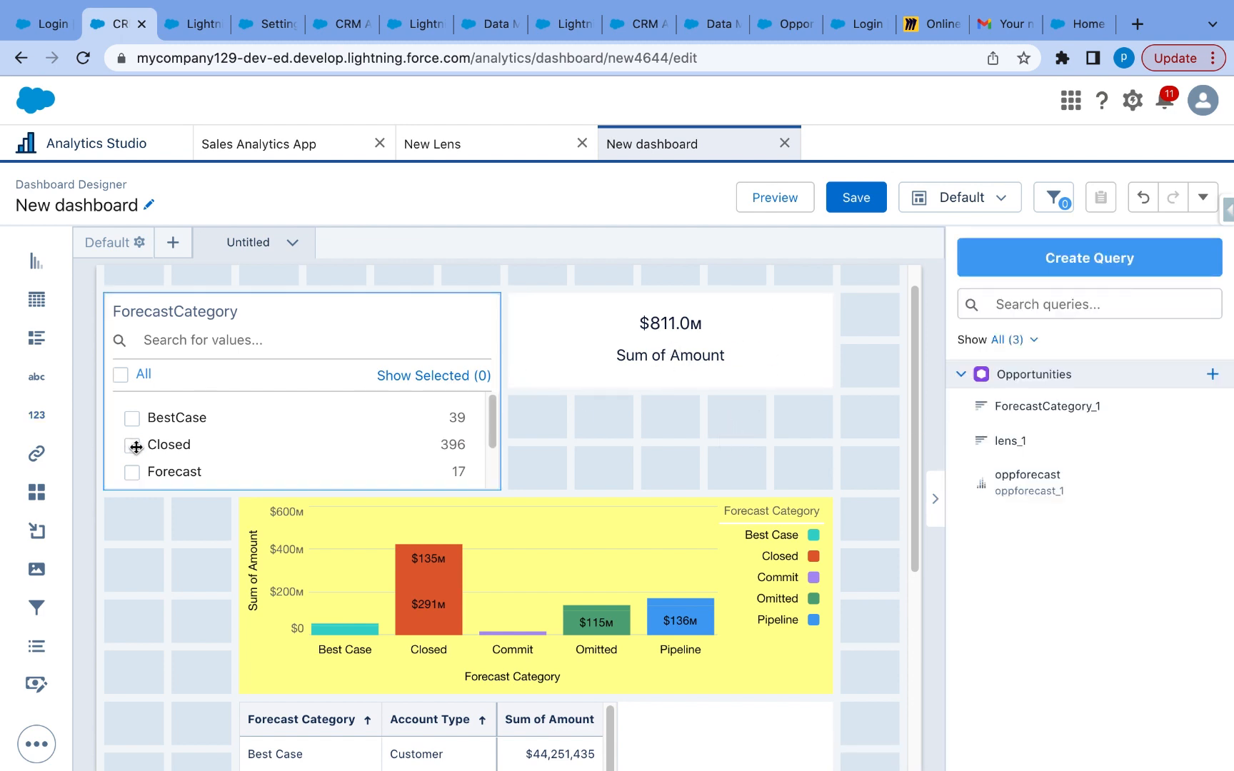
# - Preview the dashboard, filter it to Closed, inspect the Sum of Amount widget's full value and return to editing
pyautogui.click(631, 337)
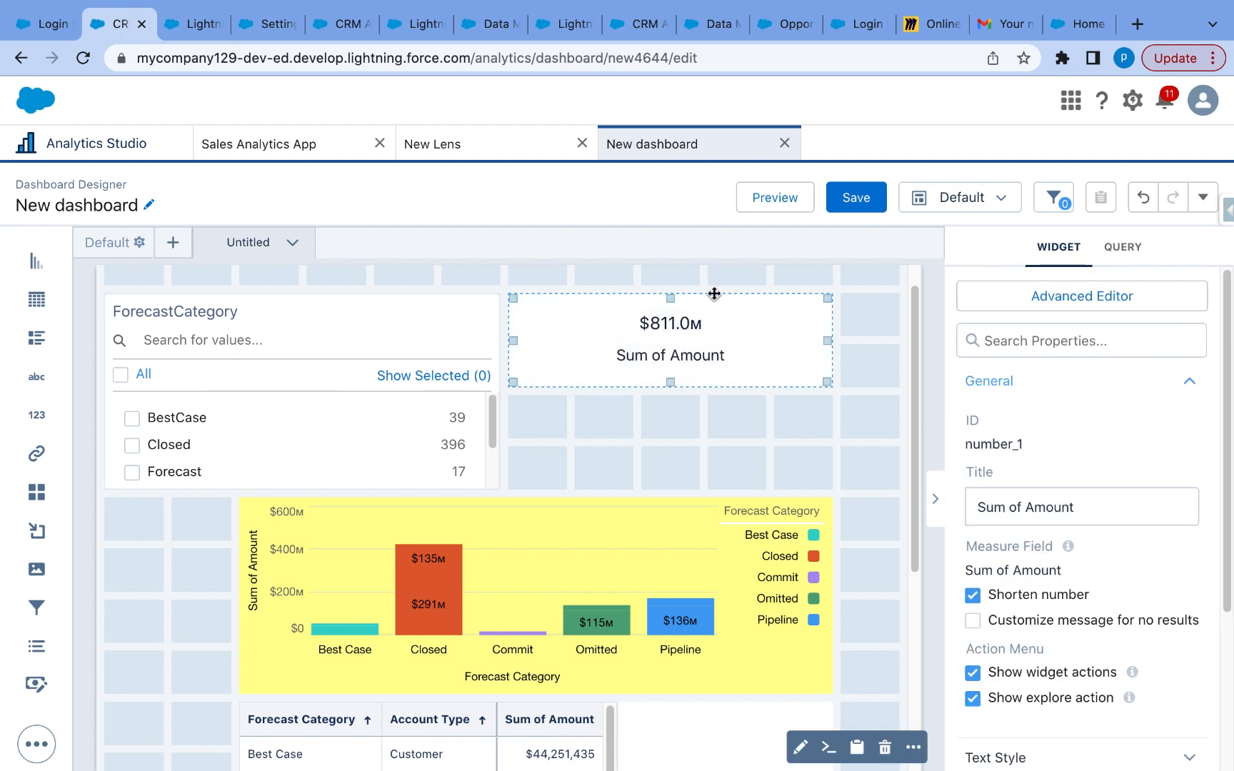
pyautogui.click(777, 199)
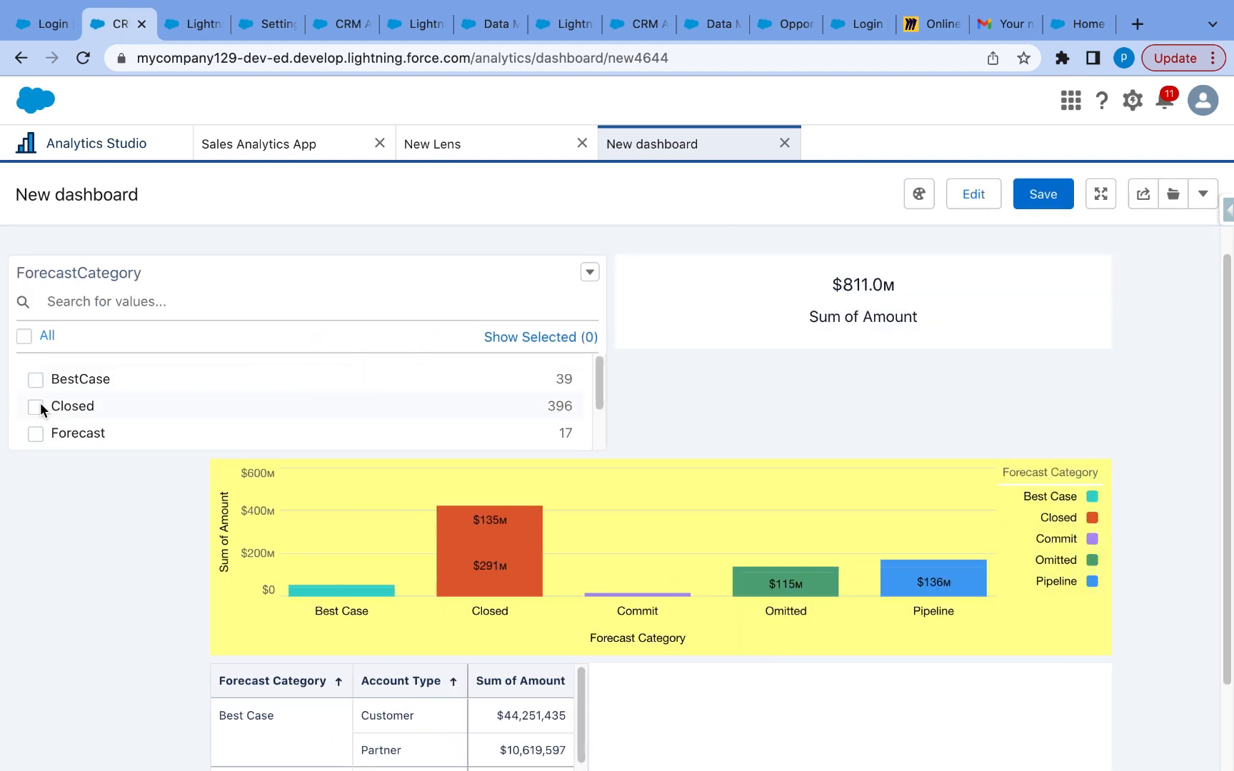
pyautogui.click(37, 405)
pyautogui.moveTo(847, 310)
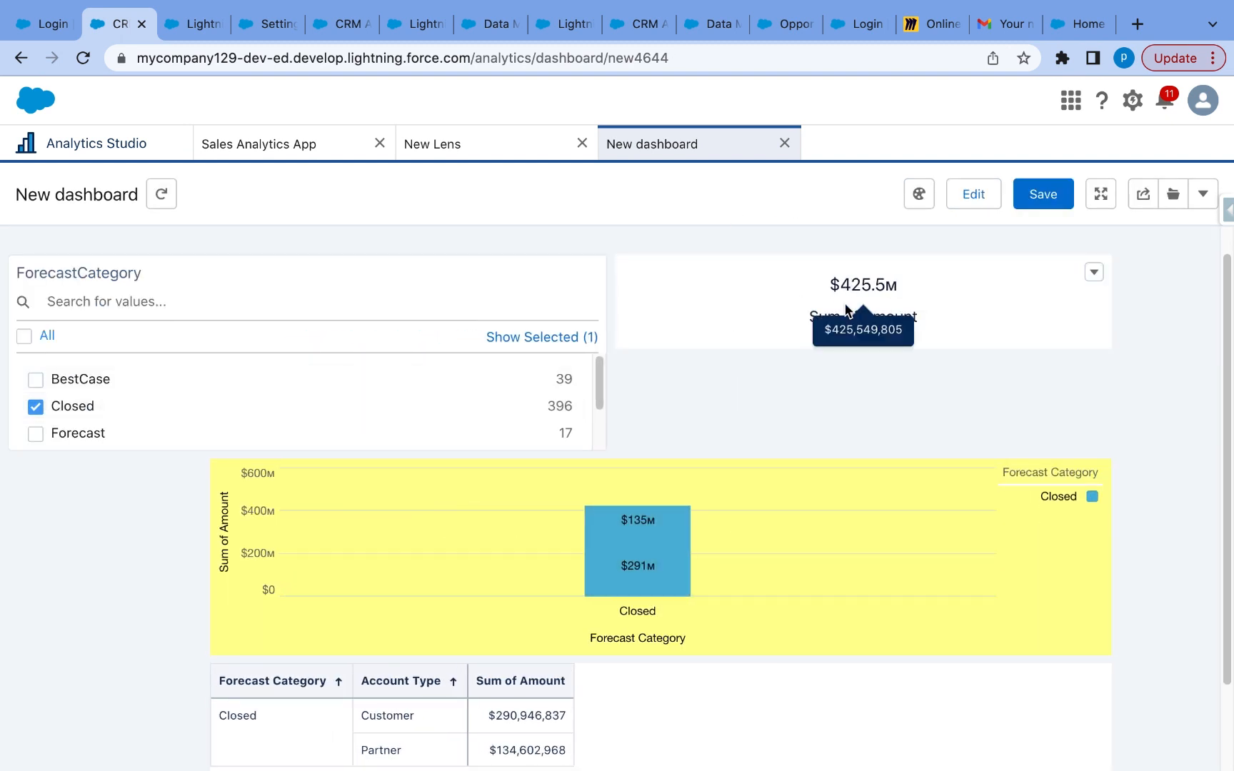
pyautogui.click(993, 206)
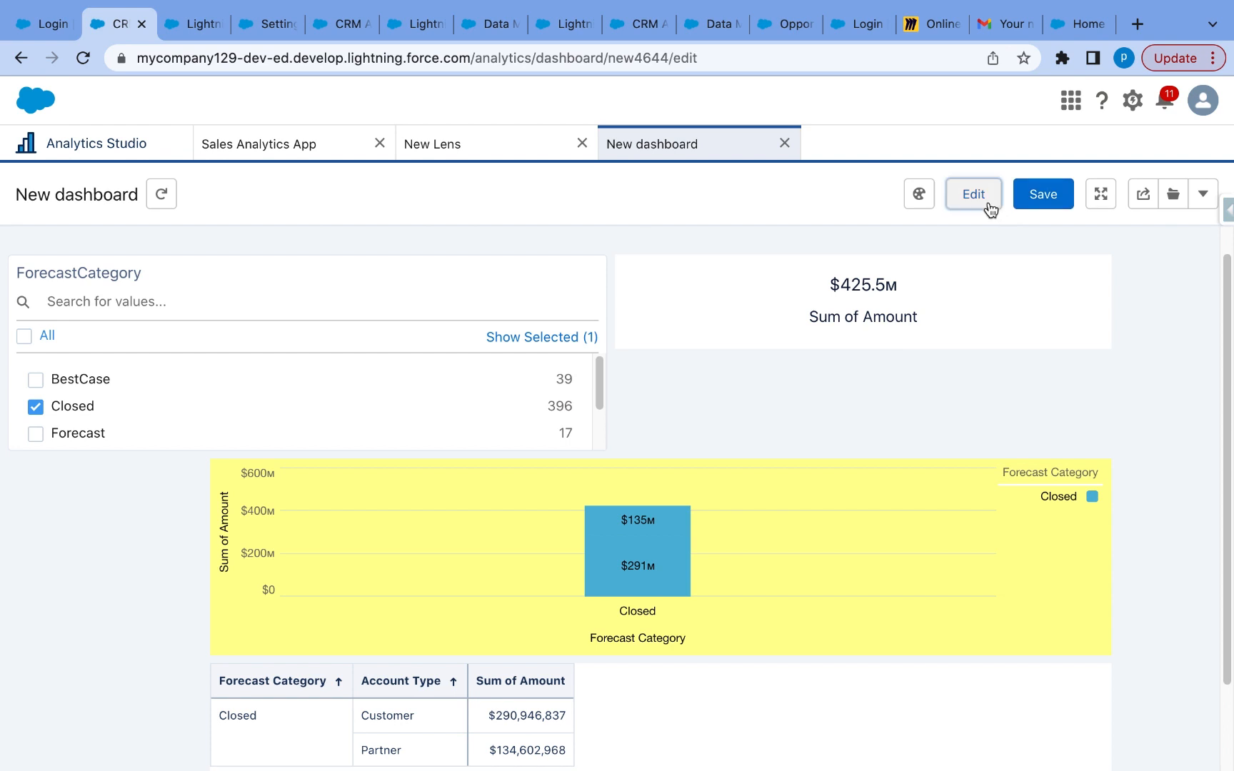
# - Review the Sales Analytics App creation status and the New Lens chart, and return to the dashboard
pyautogui.click(289, 156)
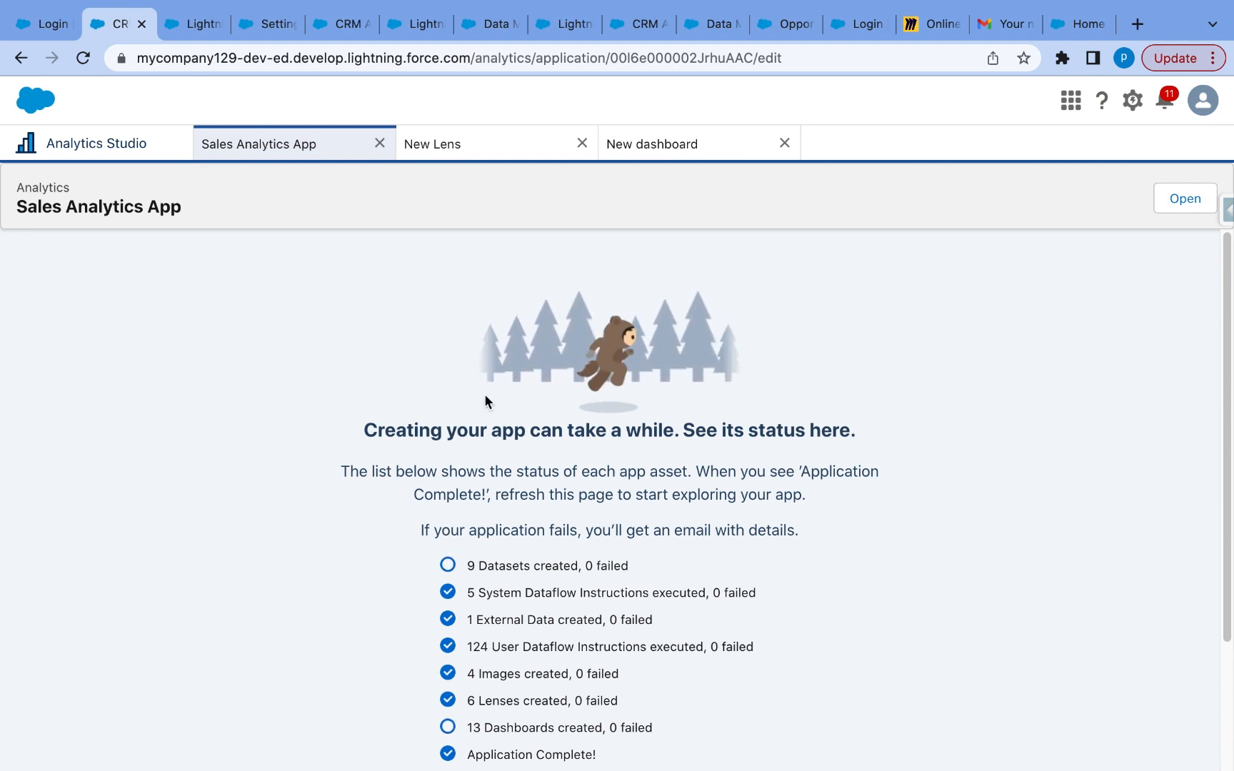
pyautogui.click(443, 155)
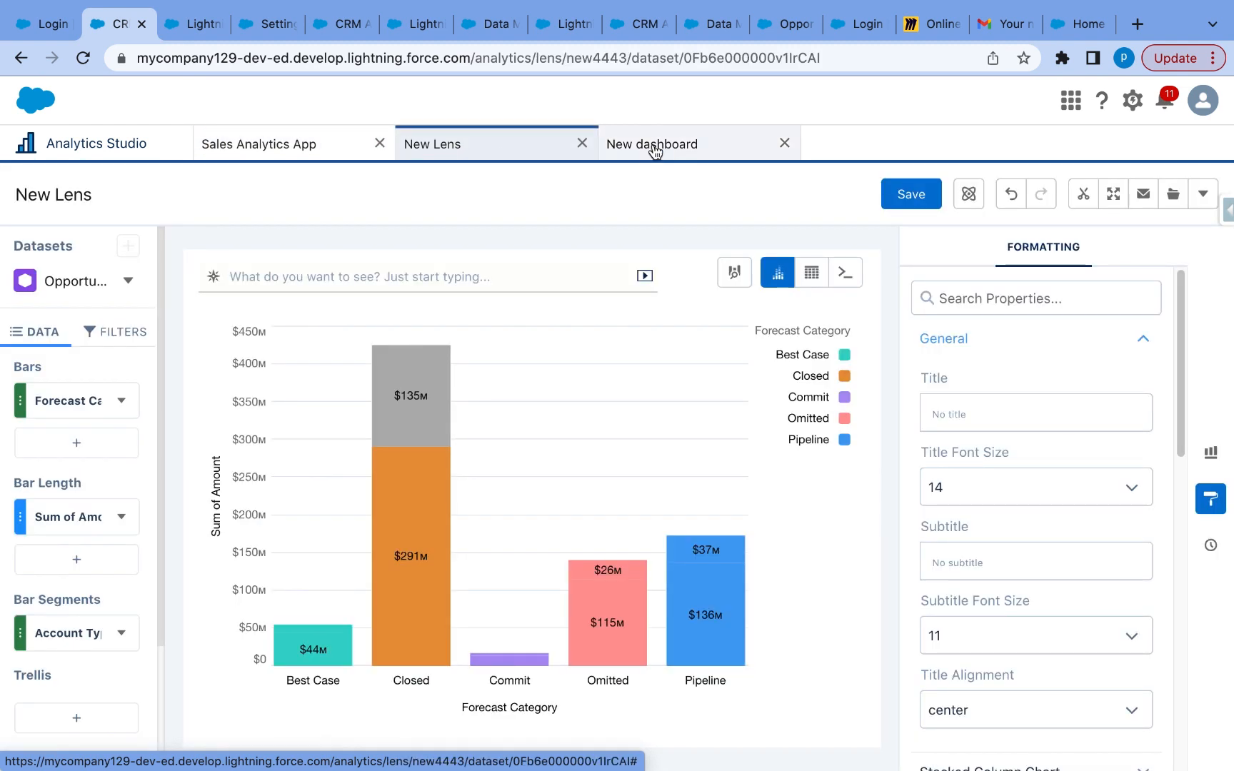
pyautogui.click(654, 155)
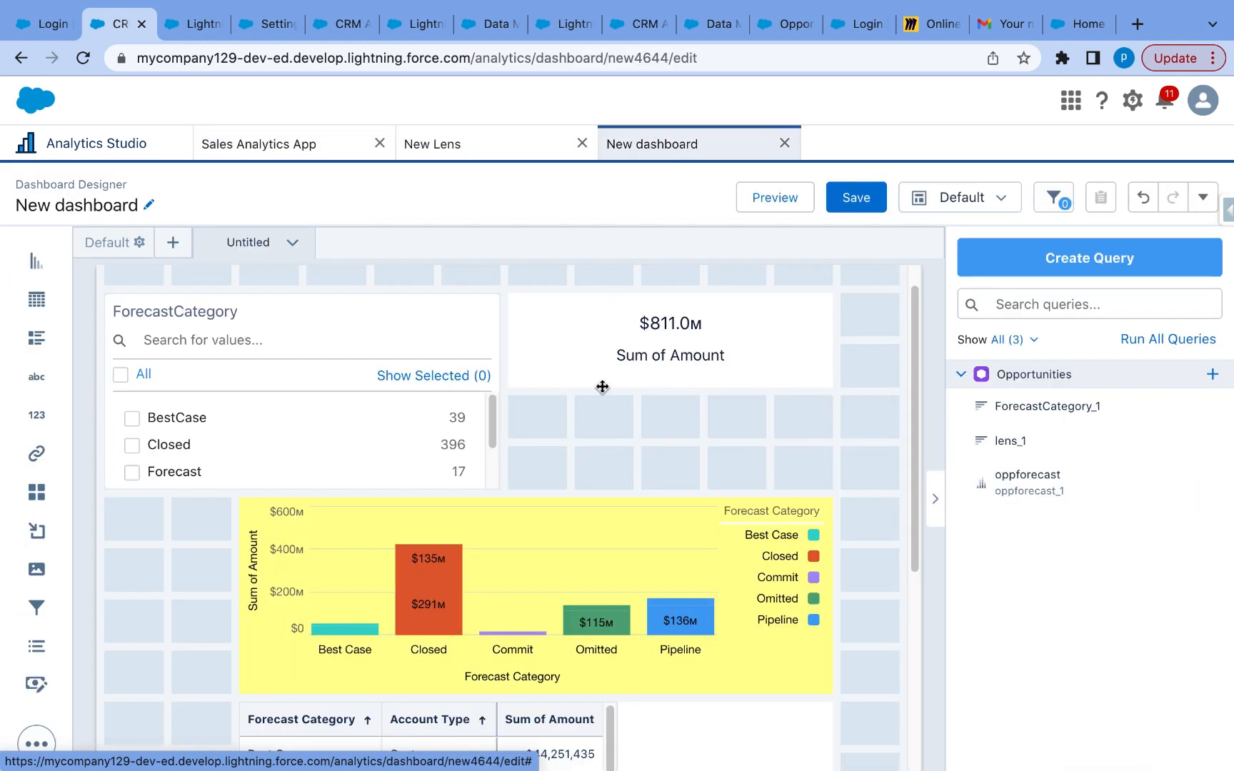